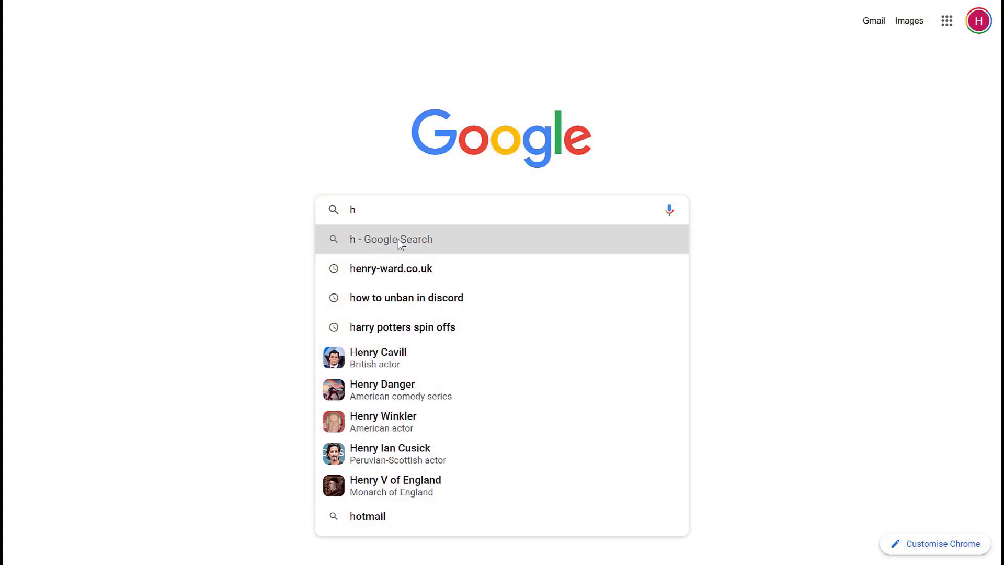
# Step: Find the henry-ward.co.uk site through the search suggestion, open it and look through its Trading Academy page
pyautogui.click(414, 269)
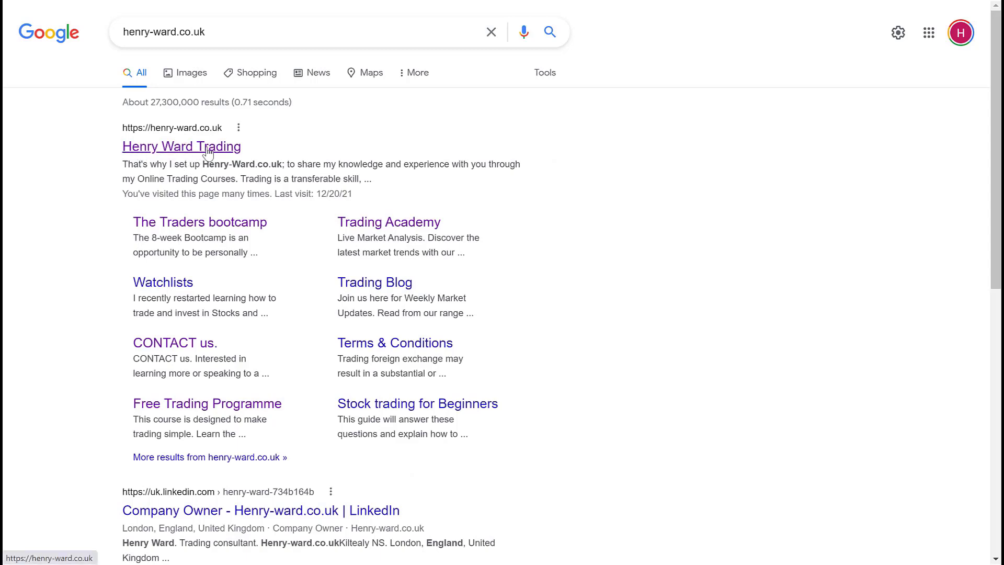
pyautogui.click(208, 150)
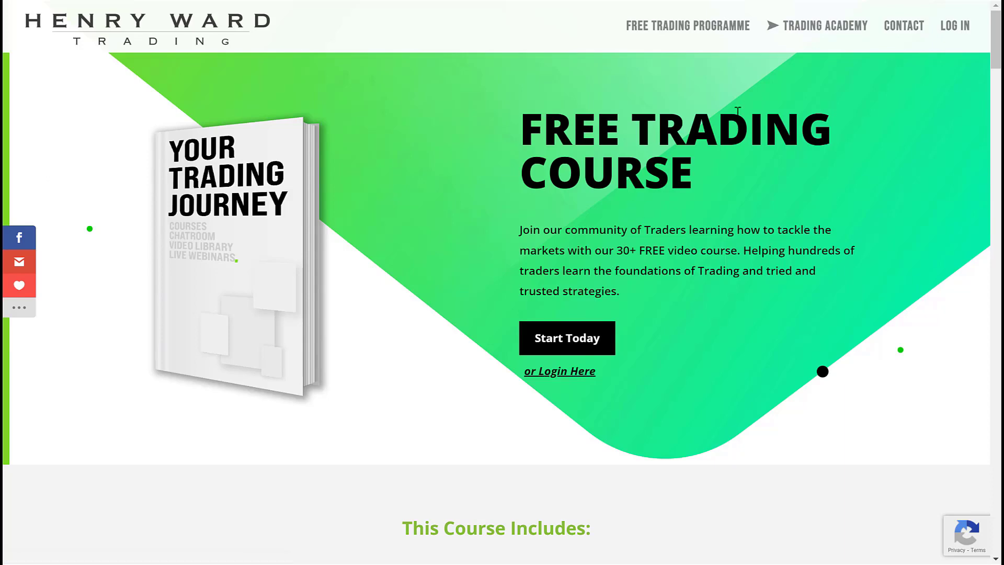
pyautogui.click(817, 27)
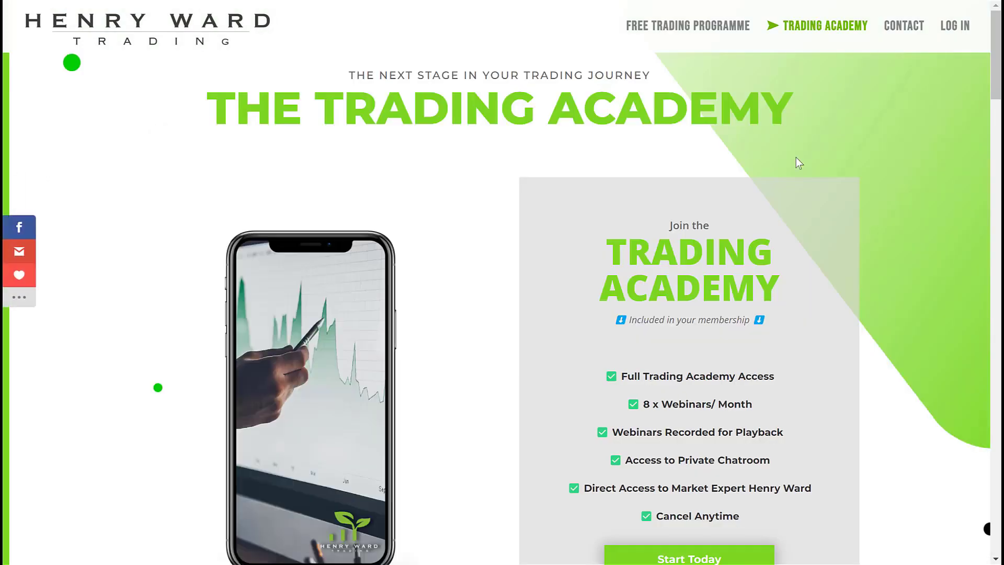
pyautogui.scroll(-3, 796, 158)
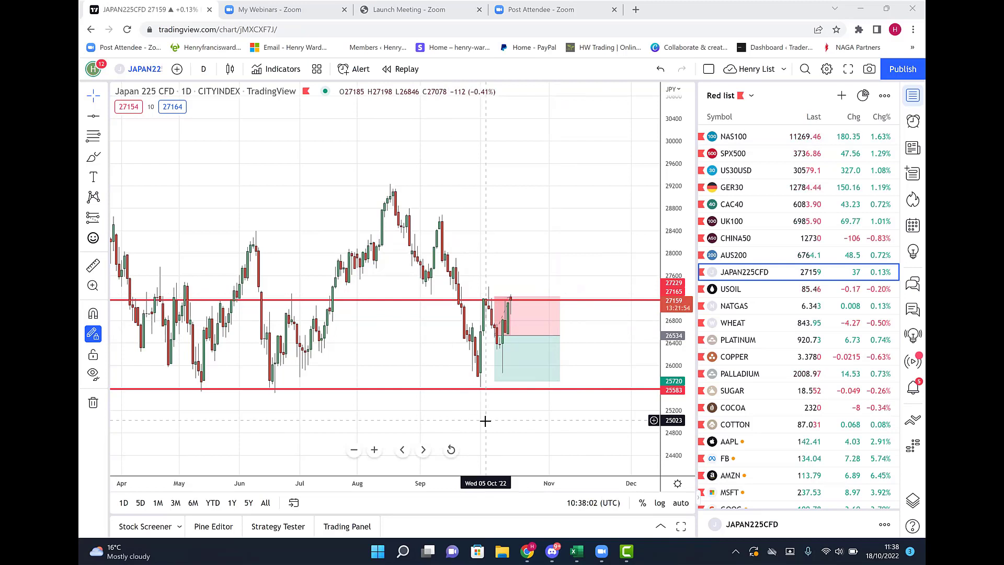
# Step: Remove the October short position drawing from the JAPAN225CFD daily chart
pyautogui.click(515, 351)
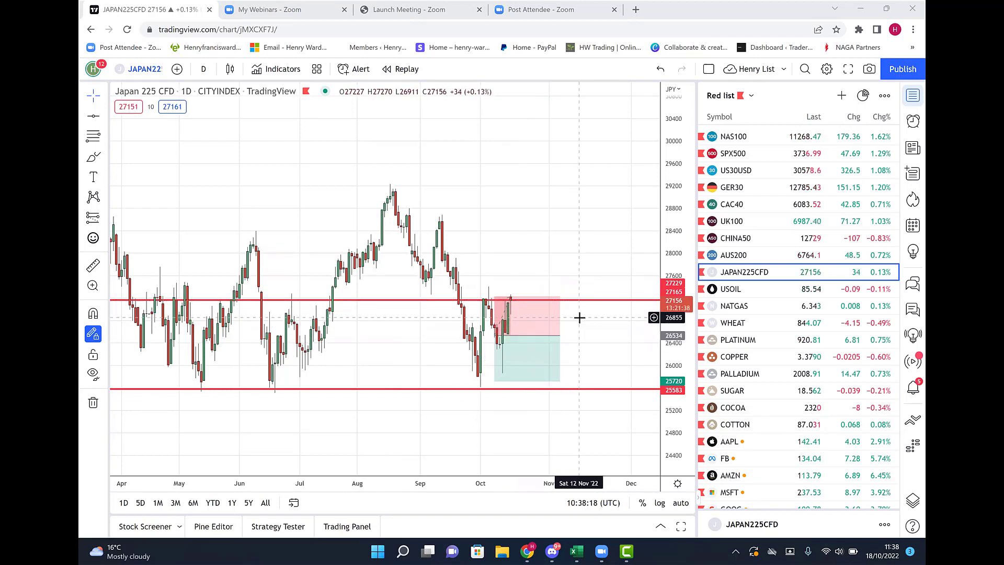
pyautogui.rightClick(546, 330)
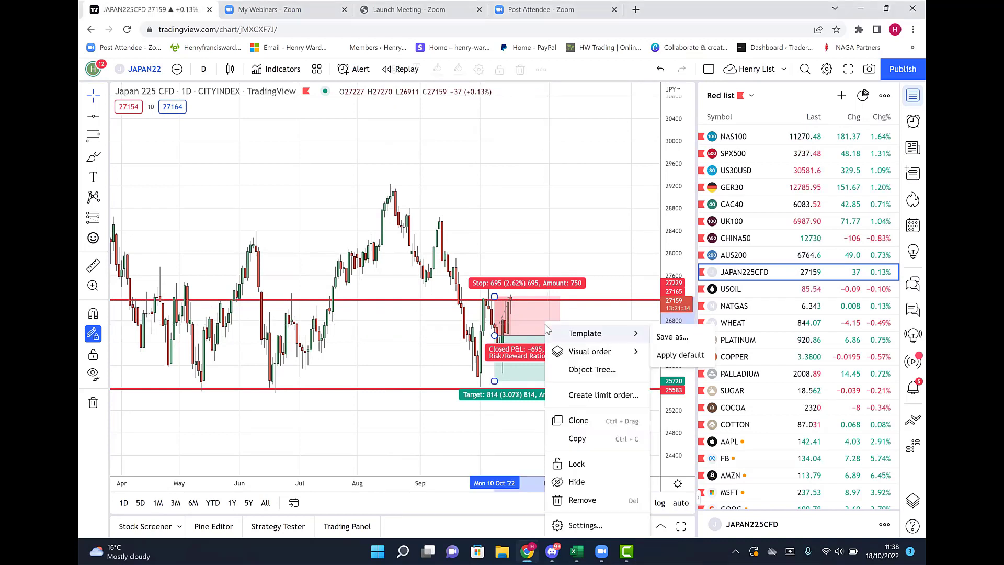
pyautogui.click(587, 501)
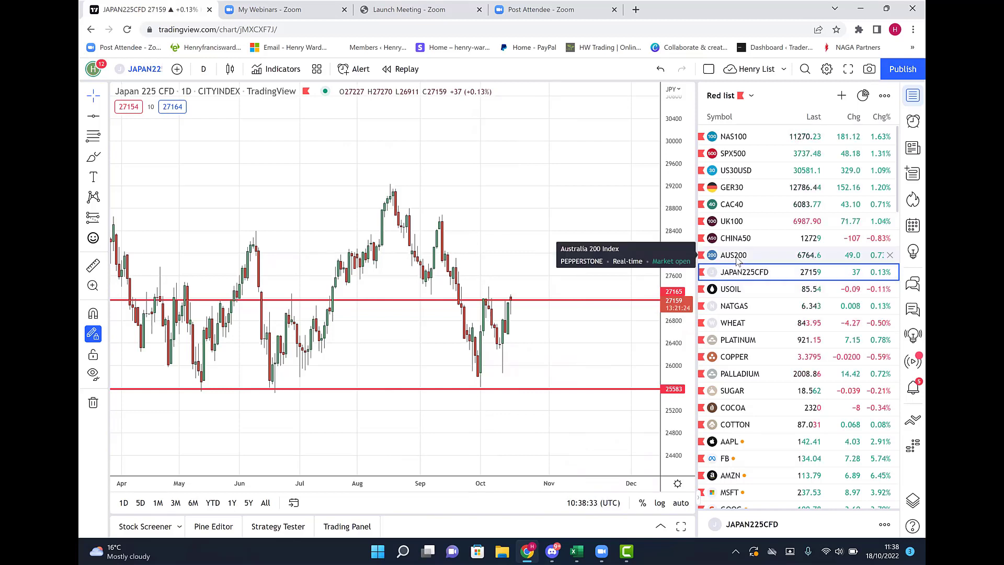
# Step: On the AUS200 chart, reposition the short trend line to fall from about 6814 on 21 Oct to about 6513 on 14 Nov
pyautogui.click(735, 256)
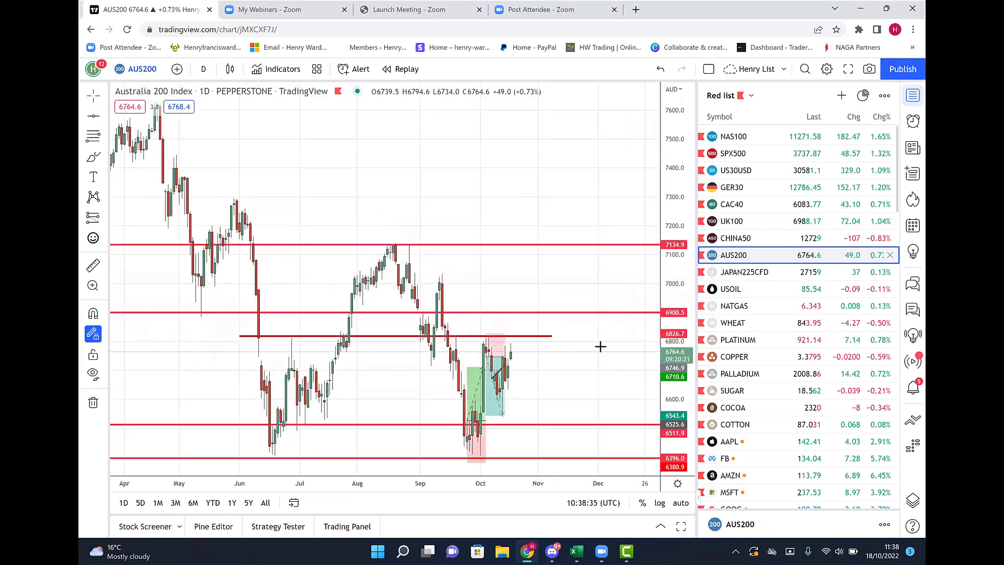
pyautogui.click(494, 360)
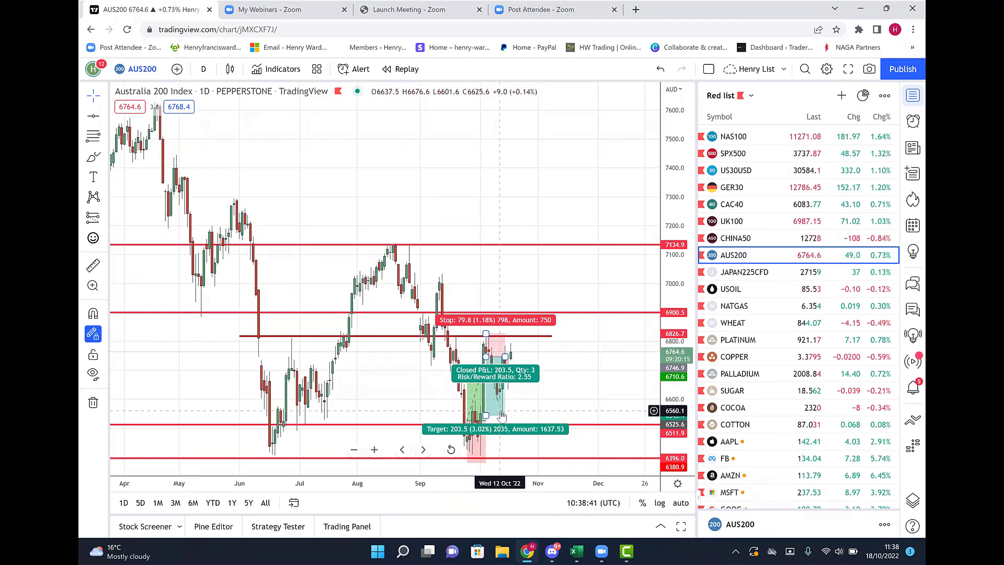
pyautogui.click(584, 399)
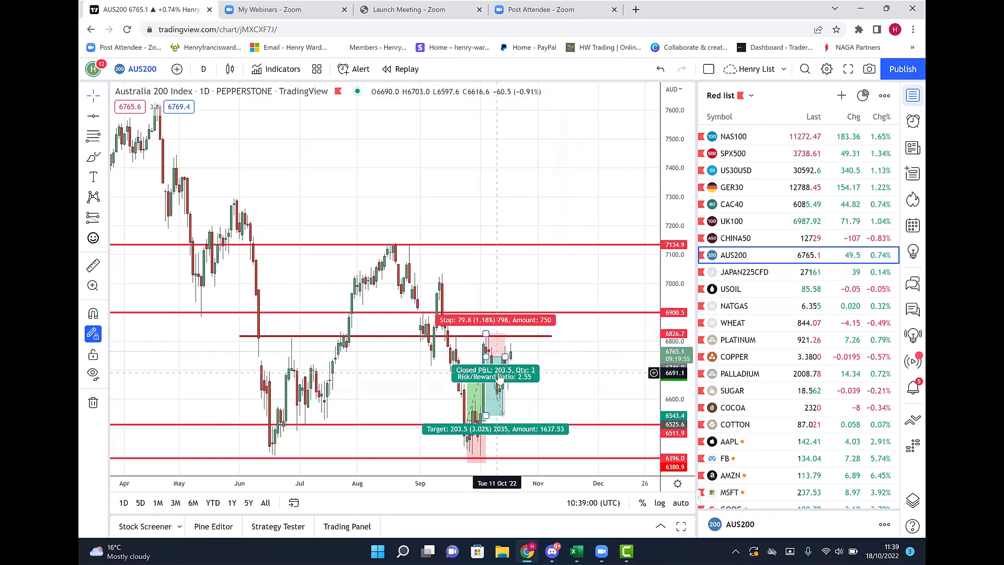
pyautogui.moveTo(491, 377); pyautogui.dragTo(516, 367)
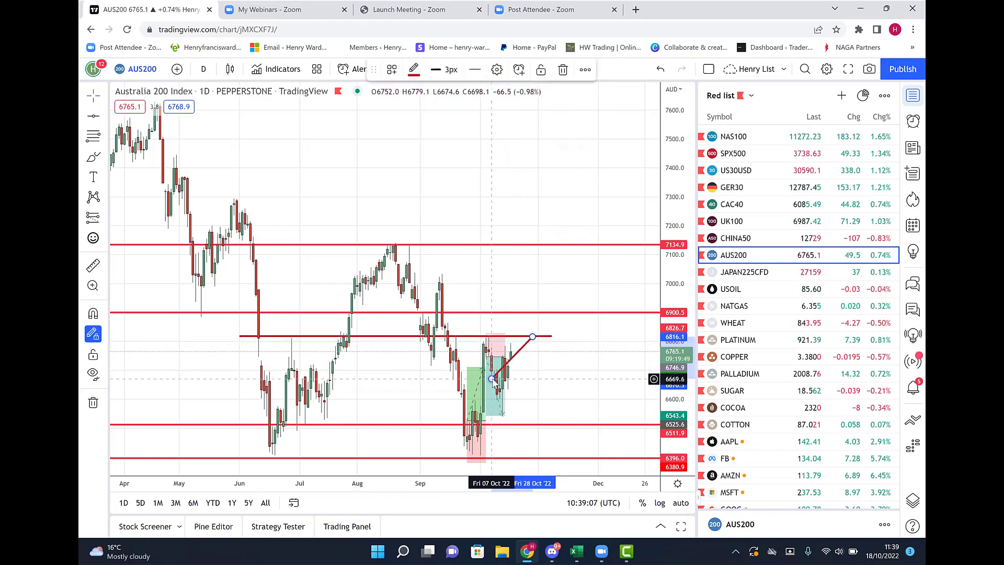
pyautogui.click(579, 423)
pyautogui.moveTo(561, 422); pyautogui.dragTo(563, 427)
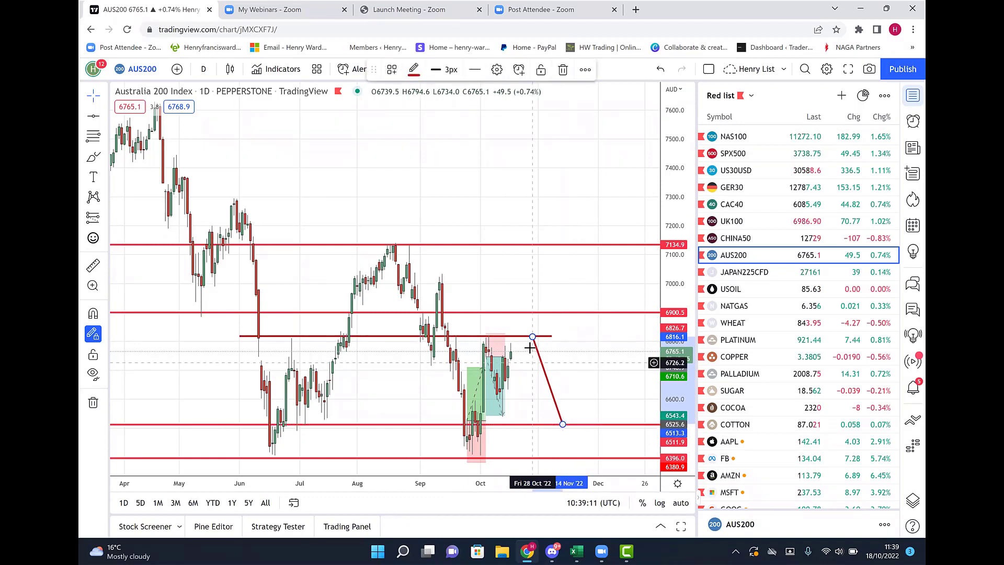
pyautogui.moveTo(532, 336); pyautogui.dragTo(526, 345)
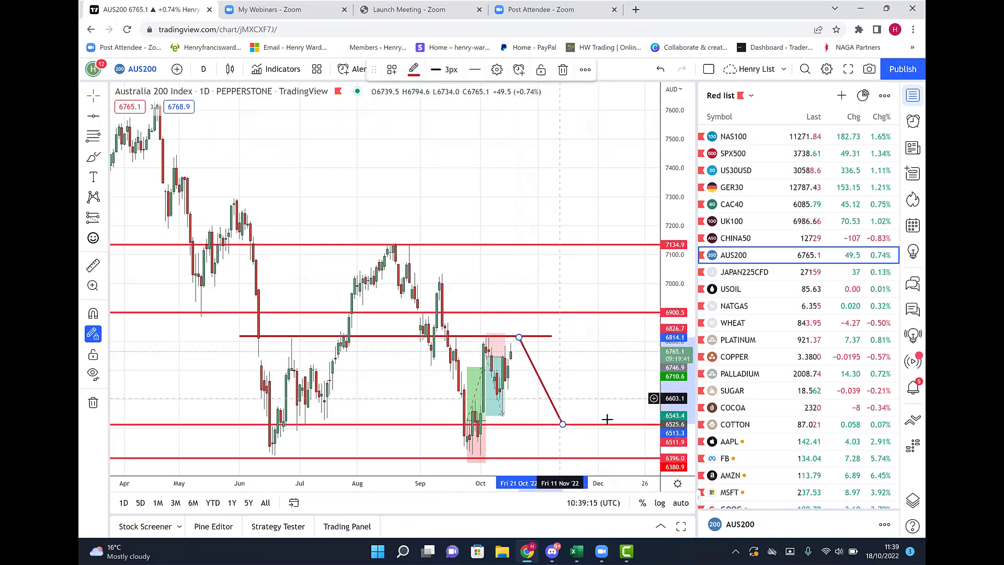
pyautogui.click(607, 419)
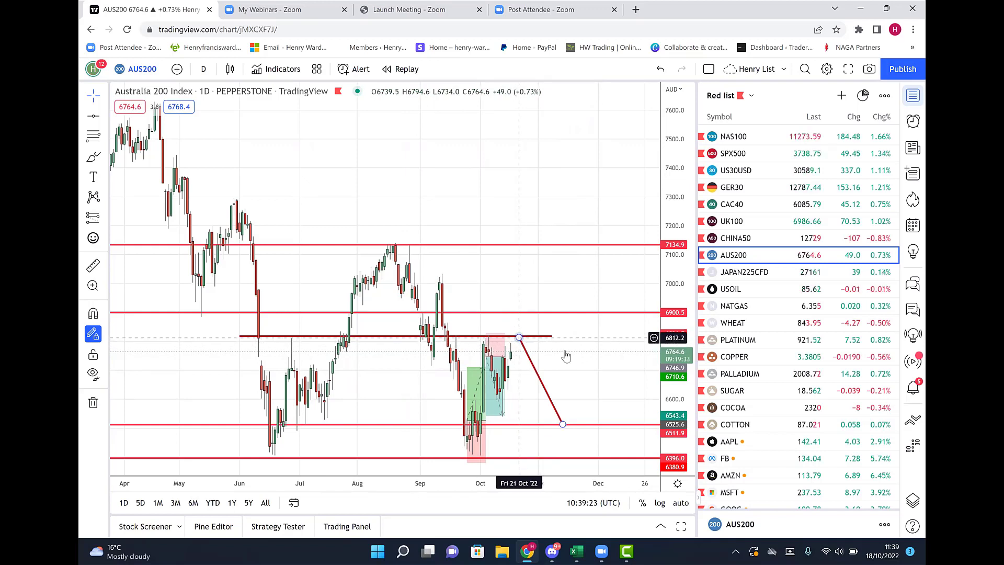
# Step: Examine the CHINA50, UK100 and CAC40 daily charts in turn, including the longer price history of UK100
pyautogui.click(743, 241)
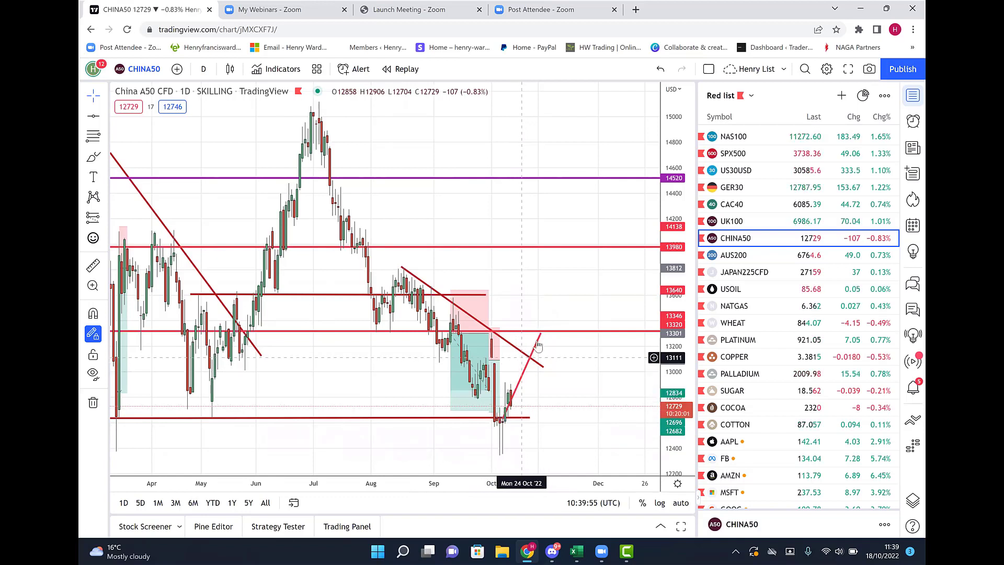
pyautogui.click(524, 360)
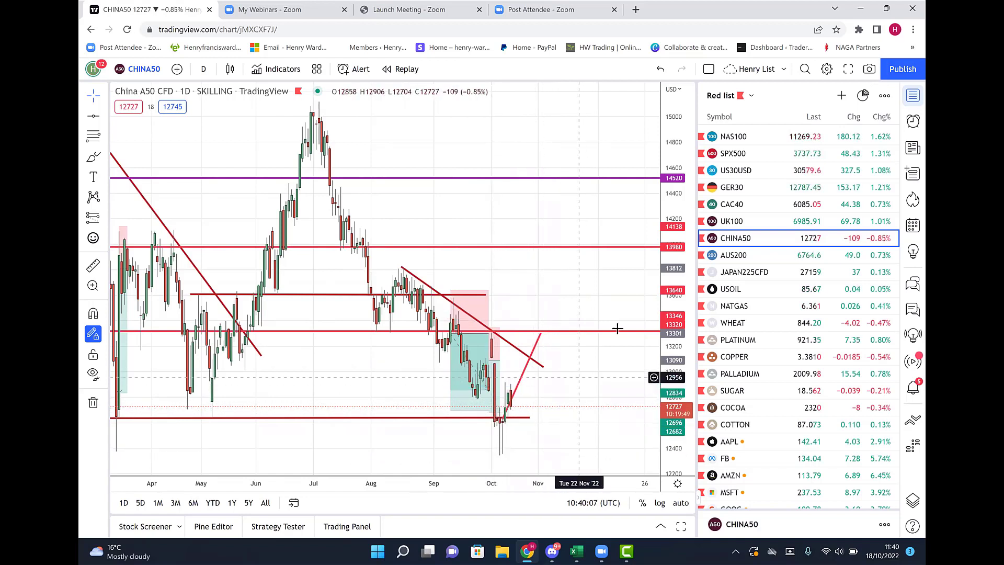
pyautogui.click(732, 222)
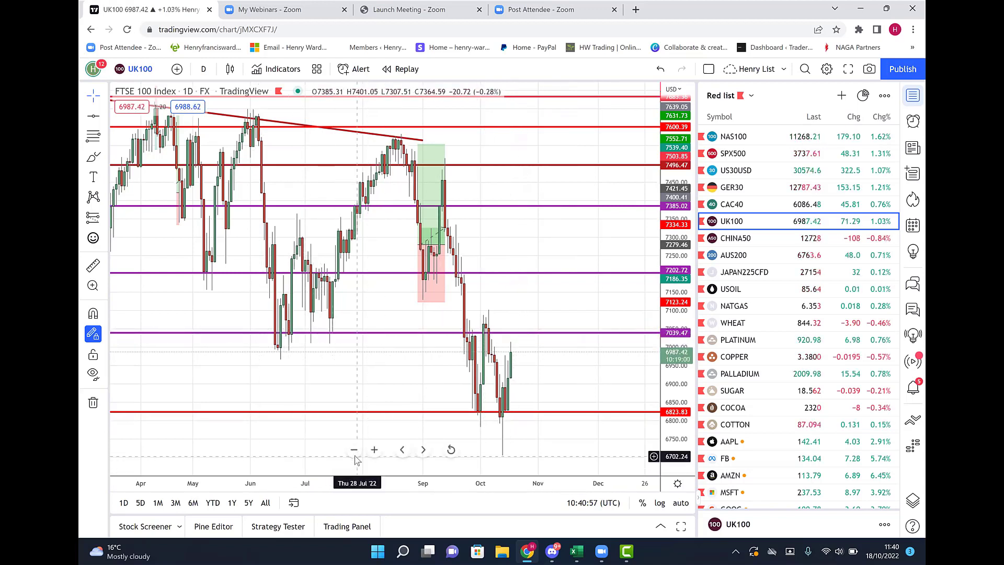
pyautogui.click(354, 450)
pyautogui.click(355, 451)
pyautogui.click(354, 450)
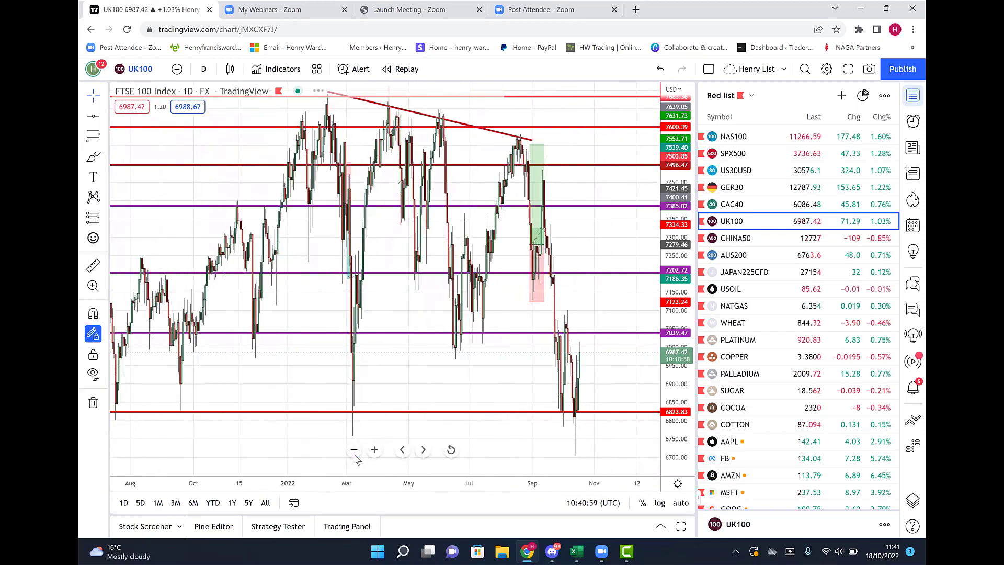
pyautogui.click(355, 451)
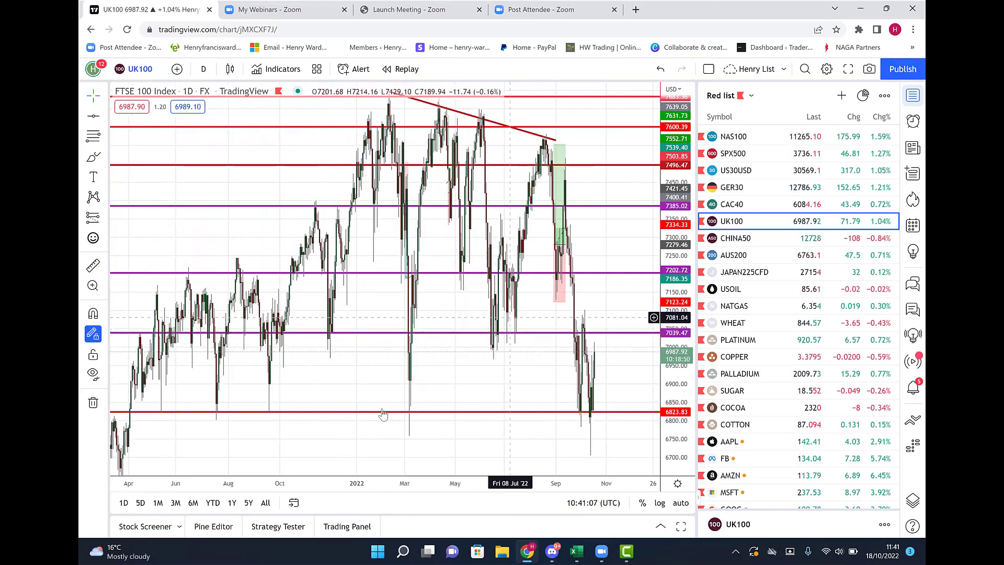
pyautogui.click(375, 450)
pyautogui.click(375, 450)
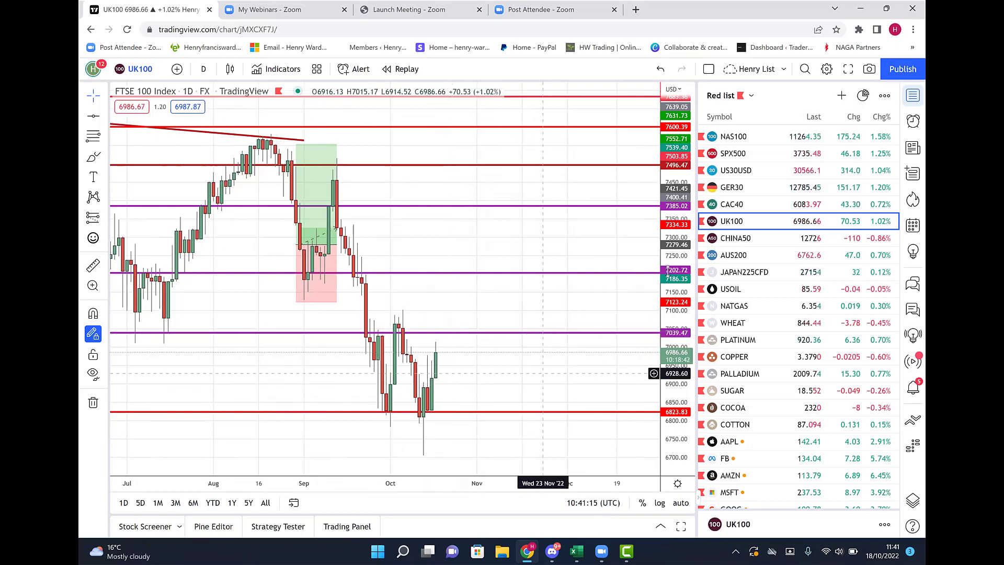
pyautogui.click(744, 205)
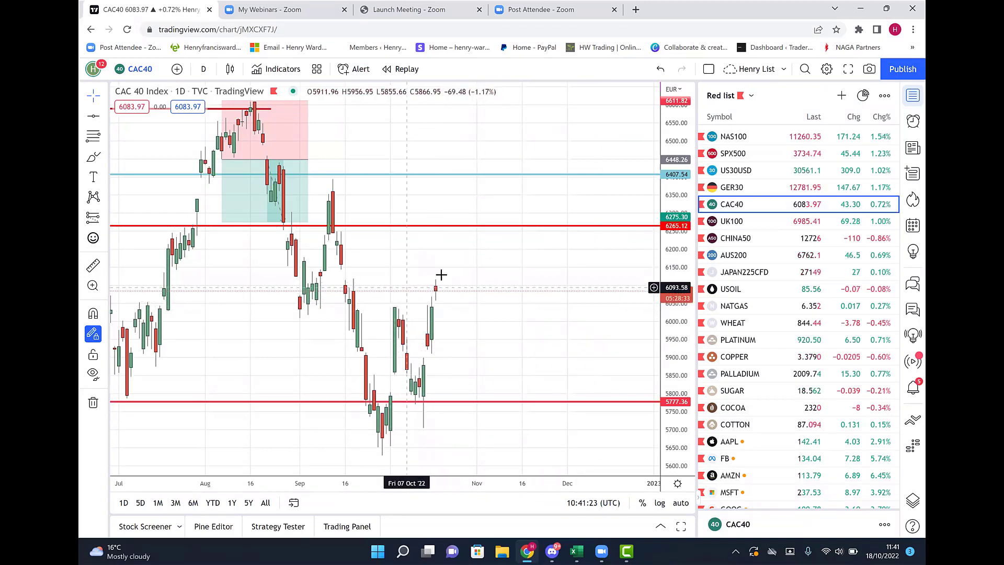
pyautogui.moveTo(377, 444)
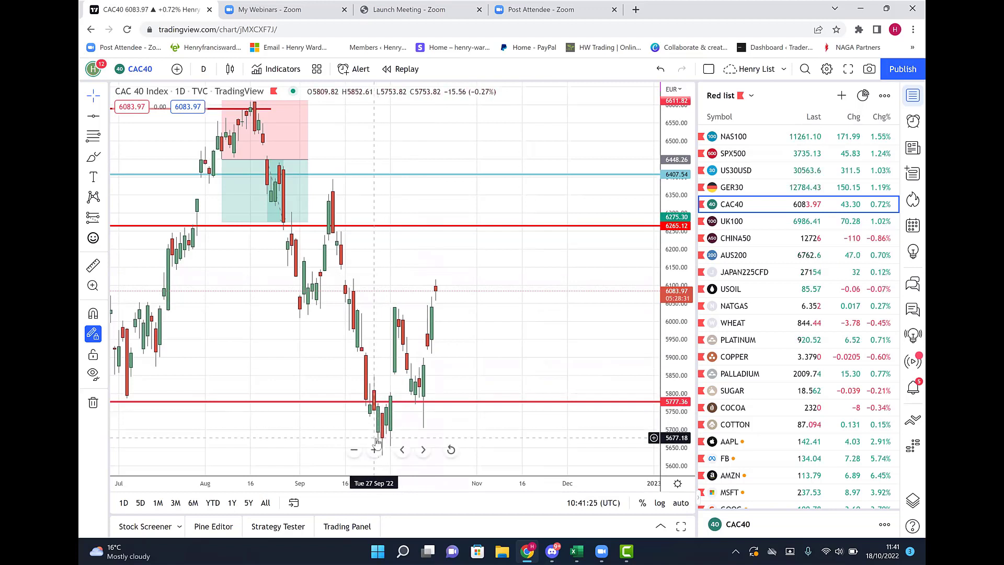
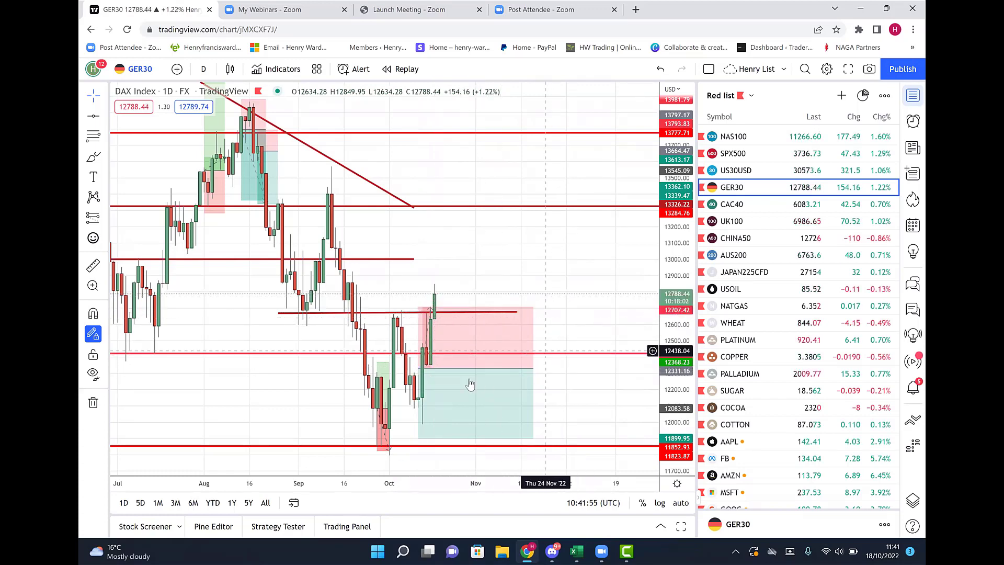
# Step: Remove the short position drawing that starts on 12 Oct from the GER30 chart
pyautogui.moveTo(465, 378)
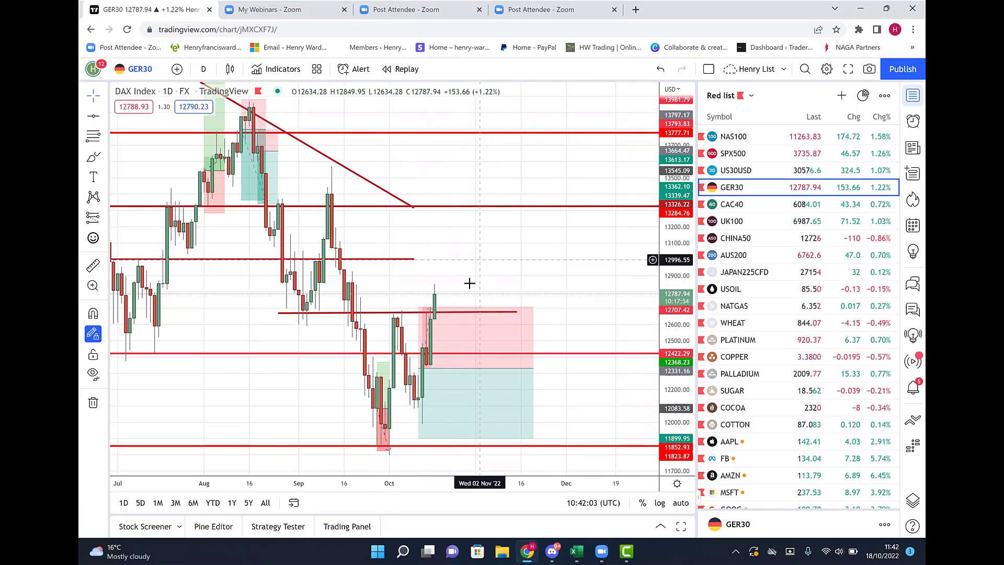
pyautogui.moveTo(426, 368)
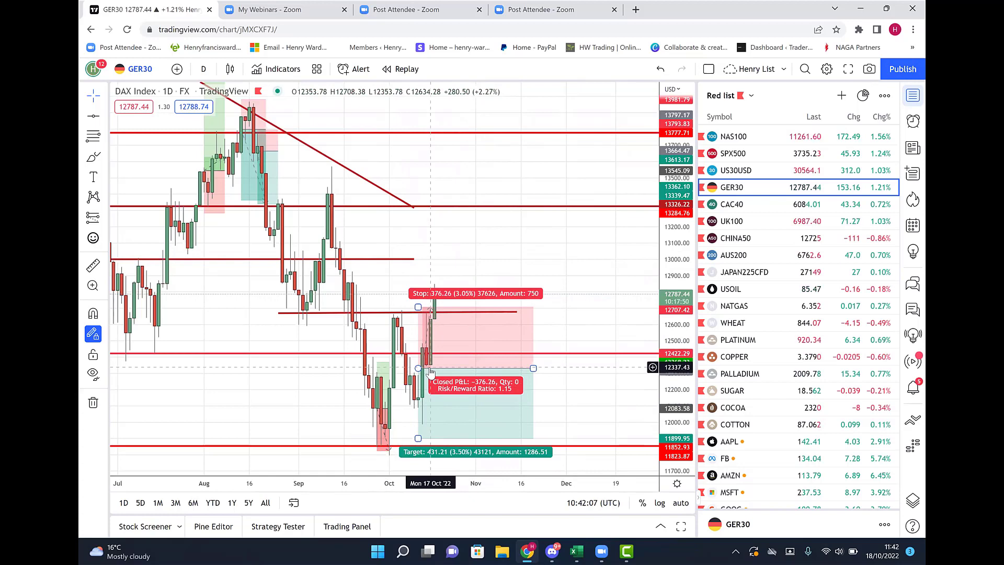
pyautogui.rightClick(477, 337)
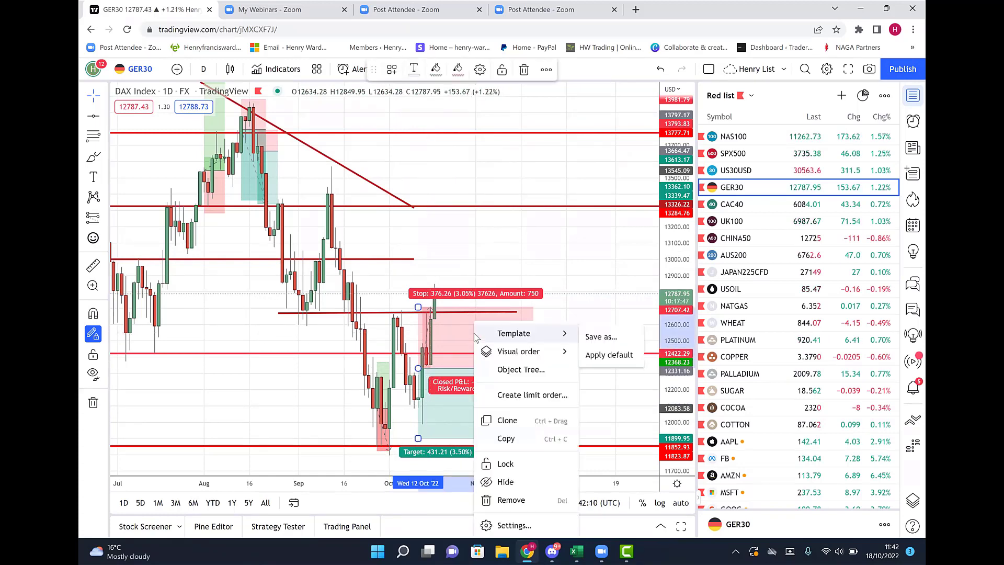
pyautogui.click(512, 500)
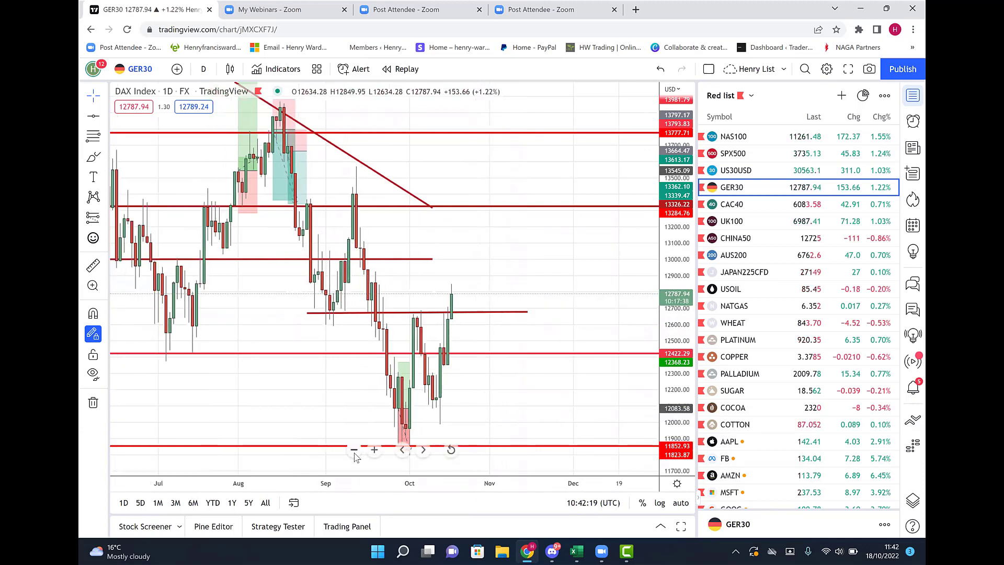
# Step: Draw a falling trend line on GER30 from about 12854 on 18 Oct to about 12435 on 31 Oct
pyautogui.click(354, 450)
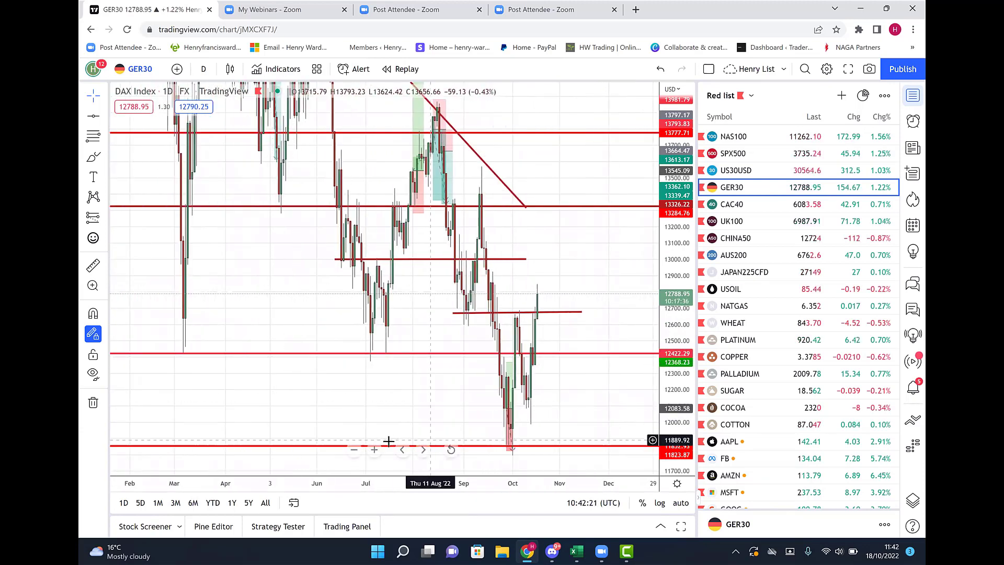
pyautogui.click(375, 450)
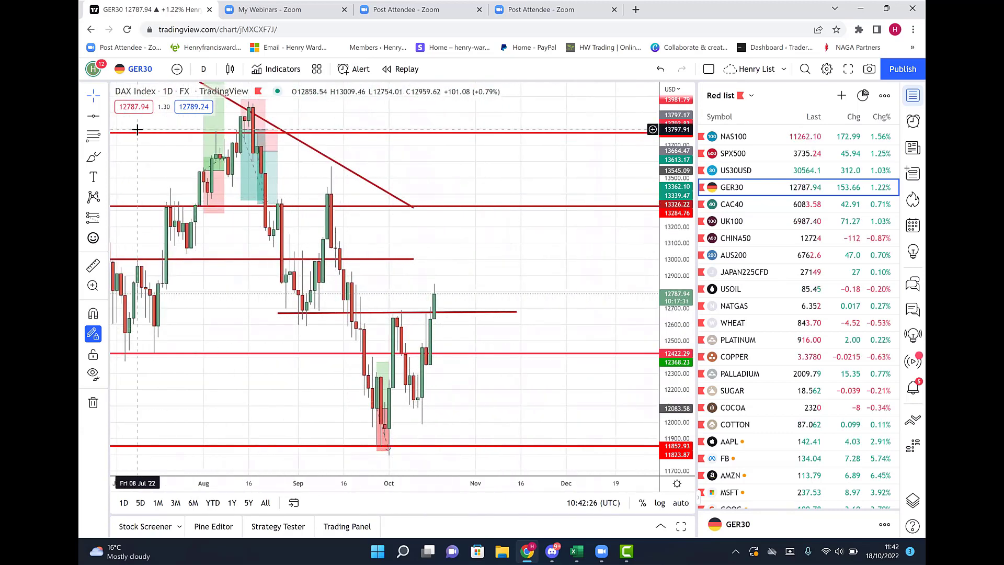
pyautogui.click(104, 116)
pyautogui.click(142, 116)
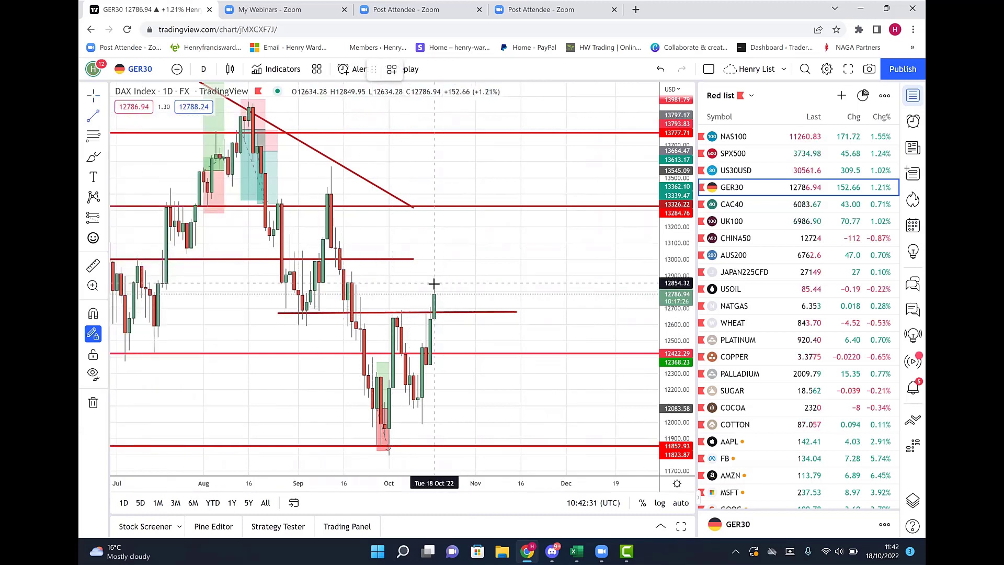
pyautogui.click(472, 351)
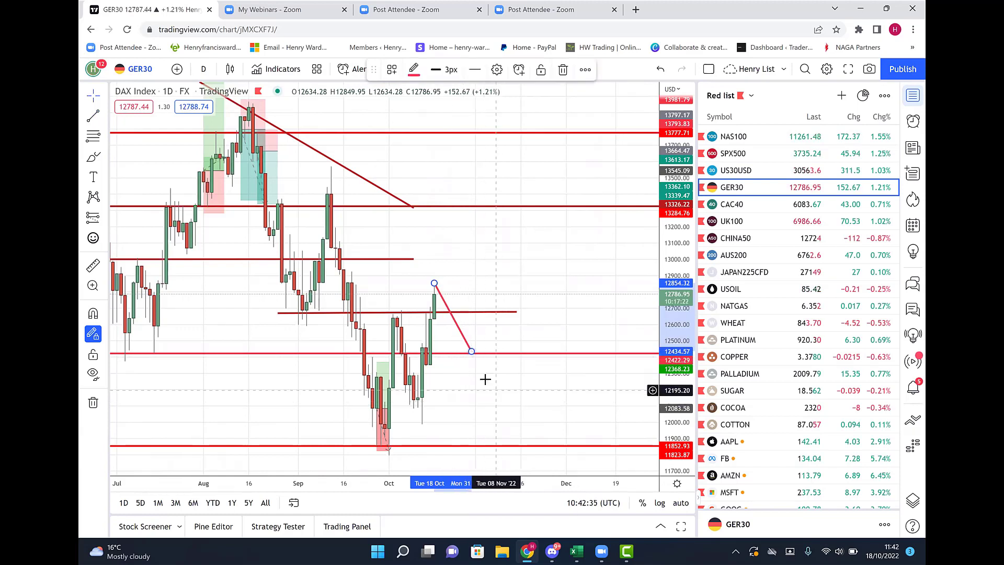
pyautogui.click(489, 345)
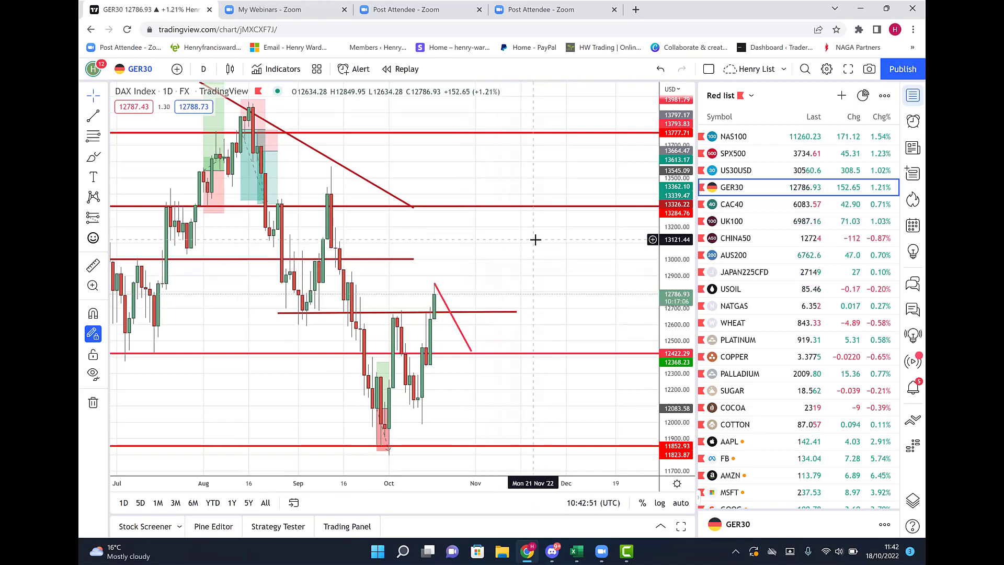
# Step: Remove the short position drawing that starts on 17 Oct from the US30USD daily chart
pyautogui.click(740, 170)
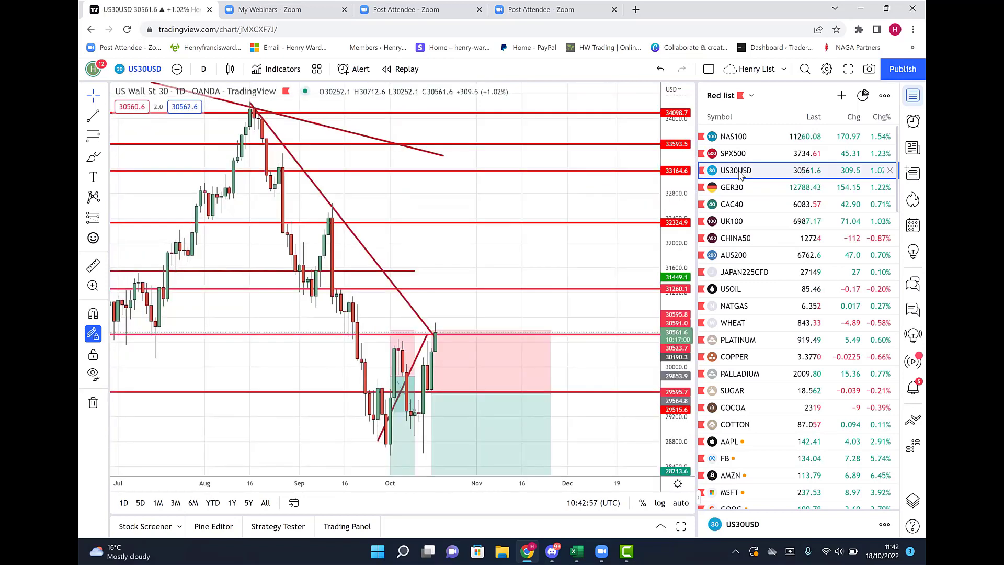
pyautogui.moveTo(456, 365)
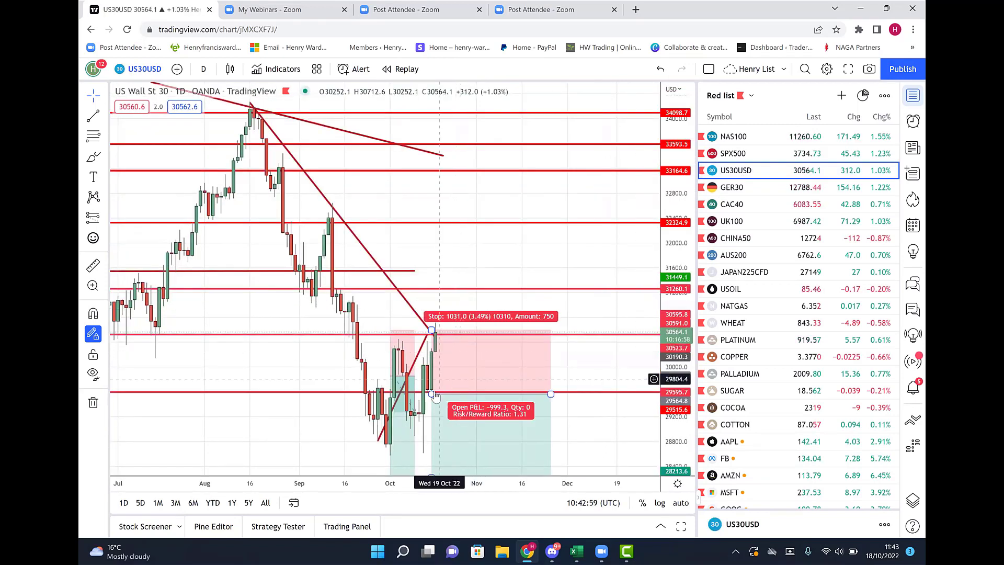
pyautogui.rightClick(469, 378)
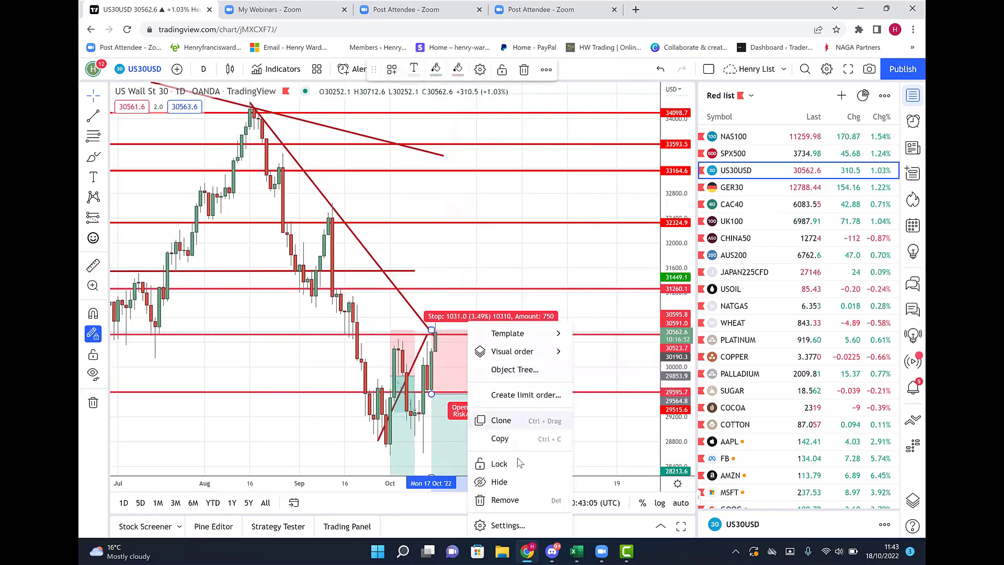
pyautogui.click(505, 501)
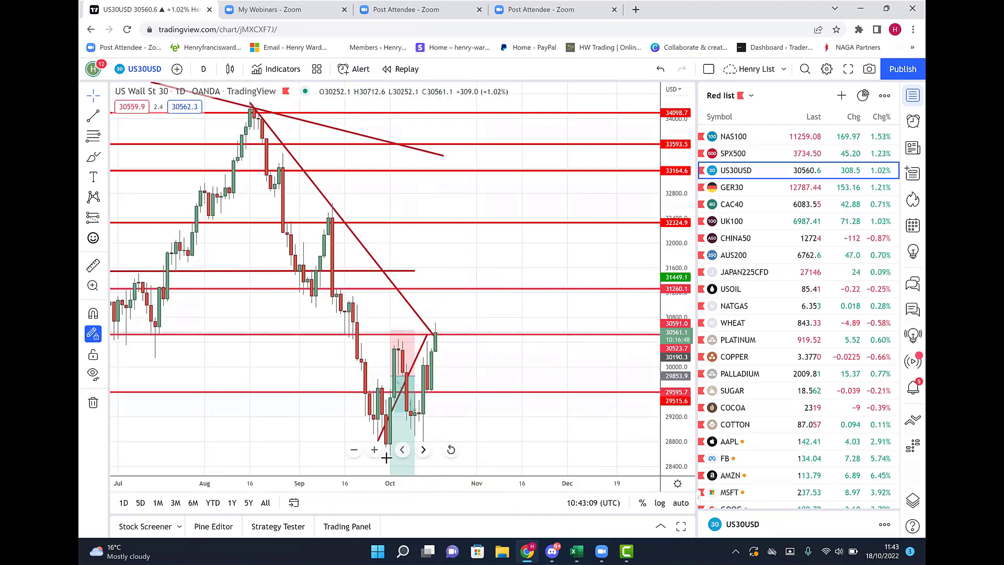
# Step: Examine the US30USD daily chart over a longer price history and up close around the recent October candles
pyautogui.click(407, 366)
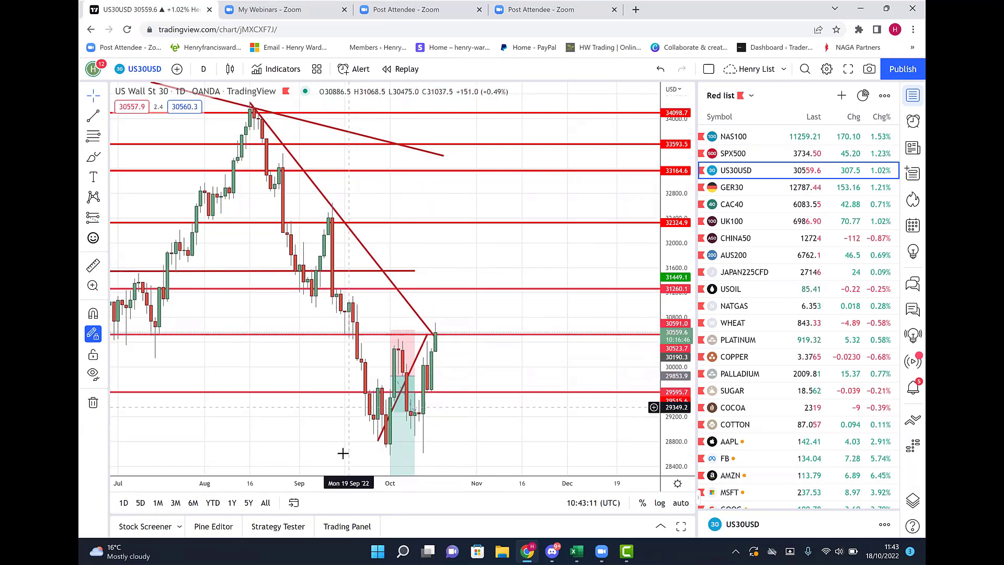
pyautogui.click(354, 450)
pyautogui.click(353, 450)
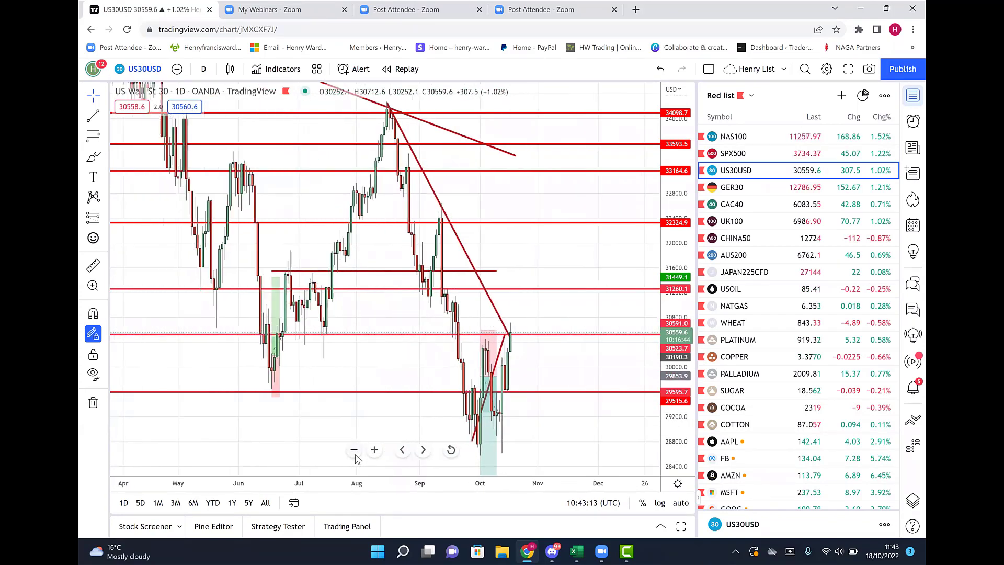
pyautogui.click(353, 450)
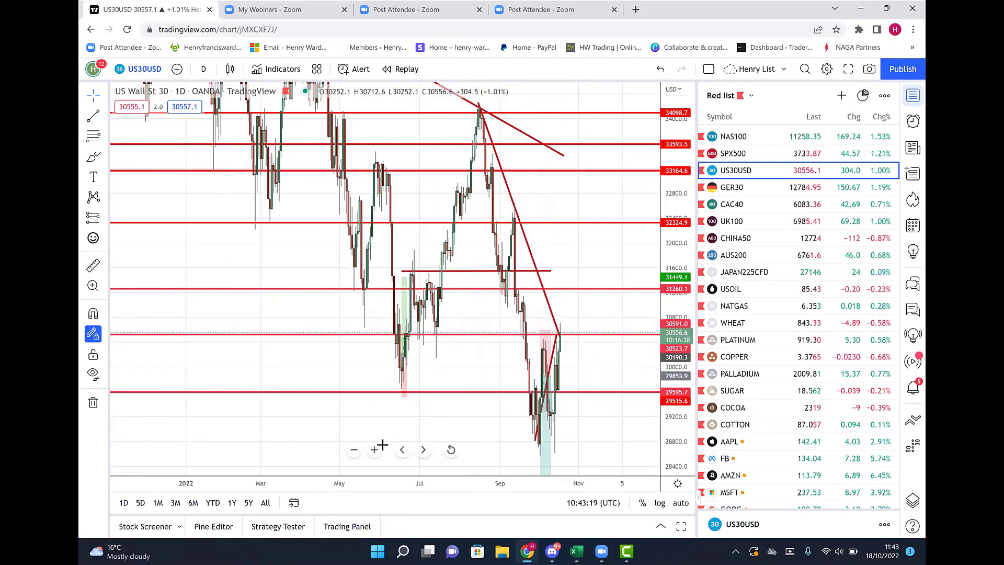
pyautogui.click(375, 450)
pyautogui.click(374, 450)
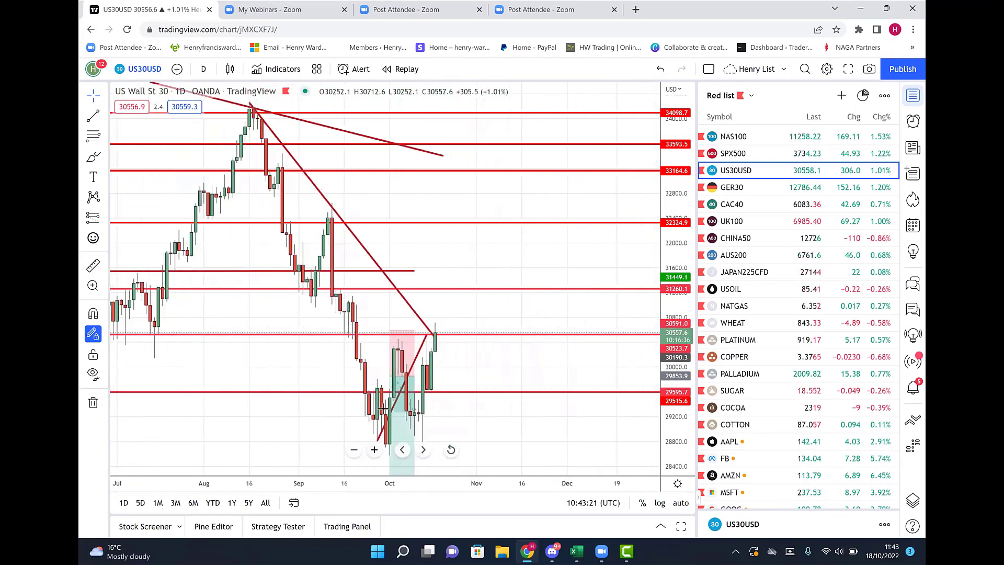
pyautogui.click(374, 450)
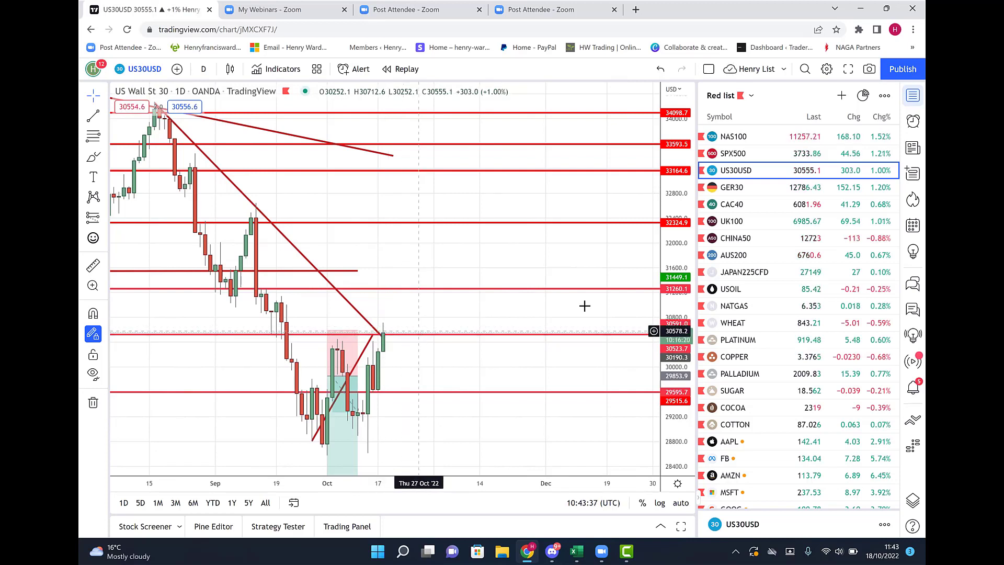
# Step: Delete the three connected zigzag projection lines around the mid-October candles from the SPX500 daily chart
pyautogui.click(734, 154)
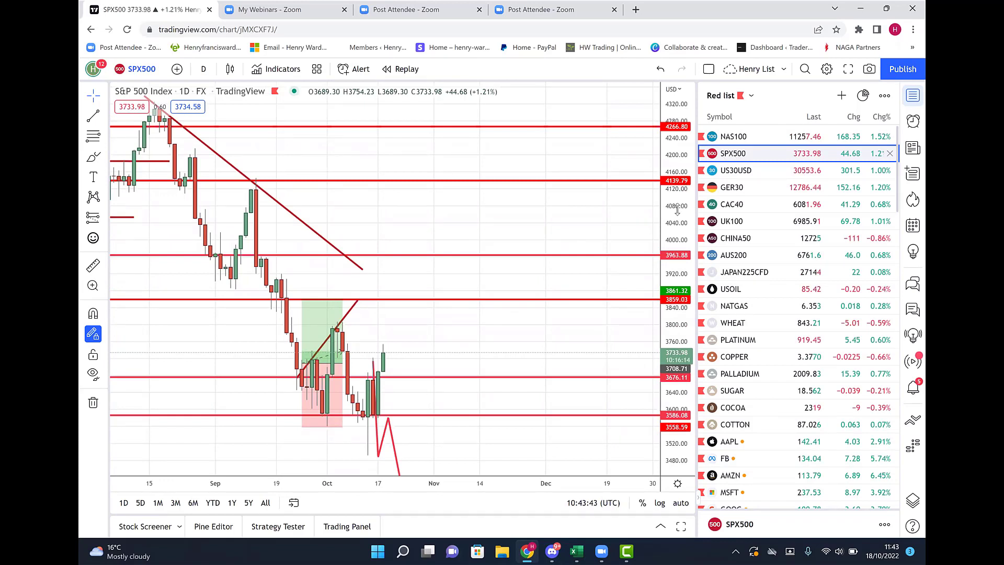
pyautogui.click(392, 434)
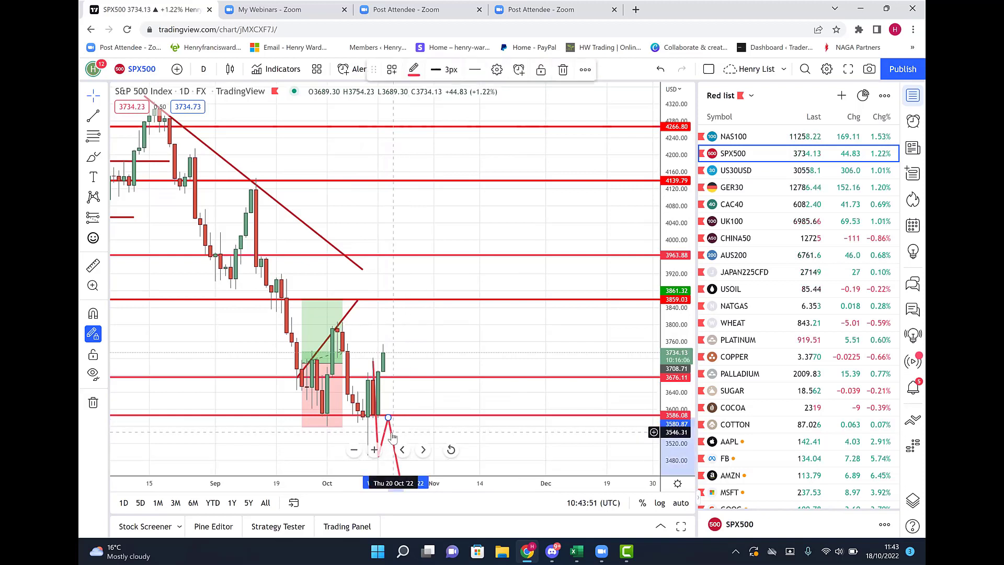
pyautogui.hotkey('ctrl', 'z')
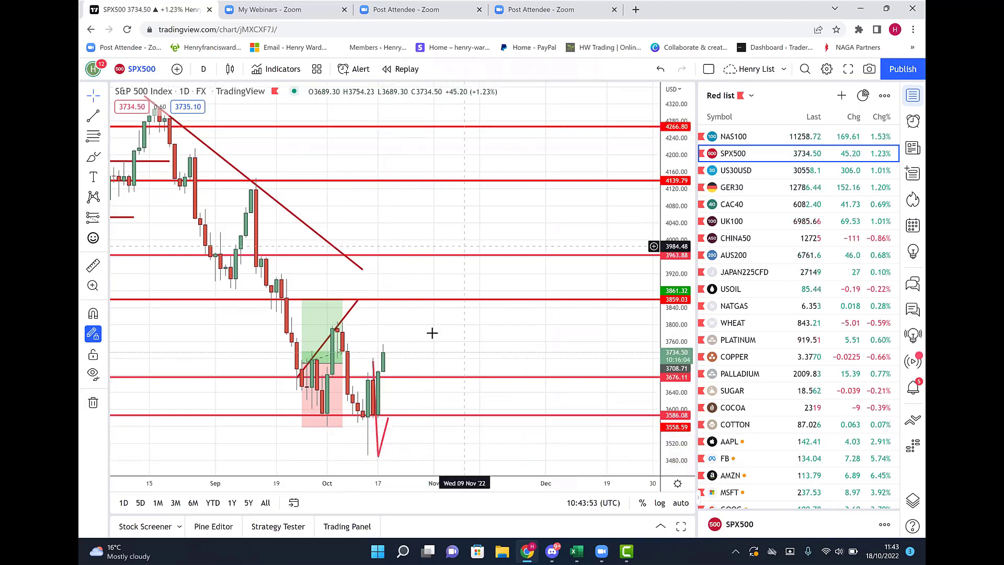
pyautogui.click(386, 442)
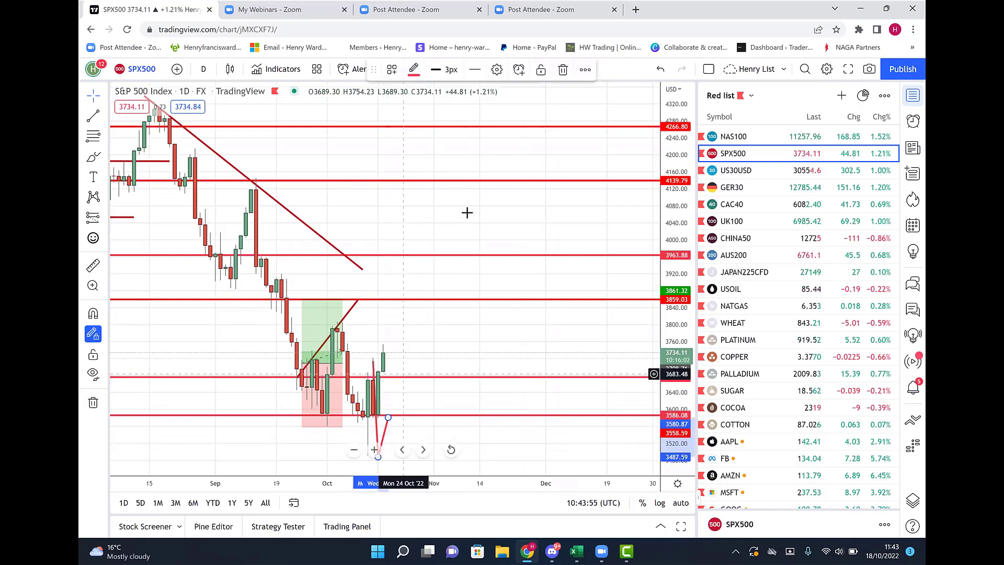
pyautogui.moveTo(389, 417); pyautogui.dragTo(373, 361)
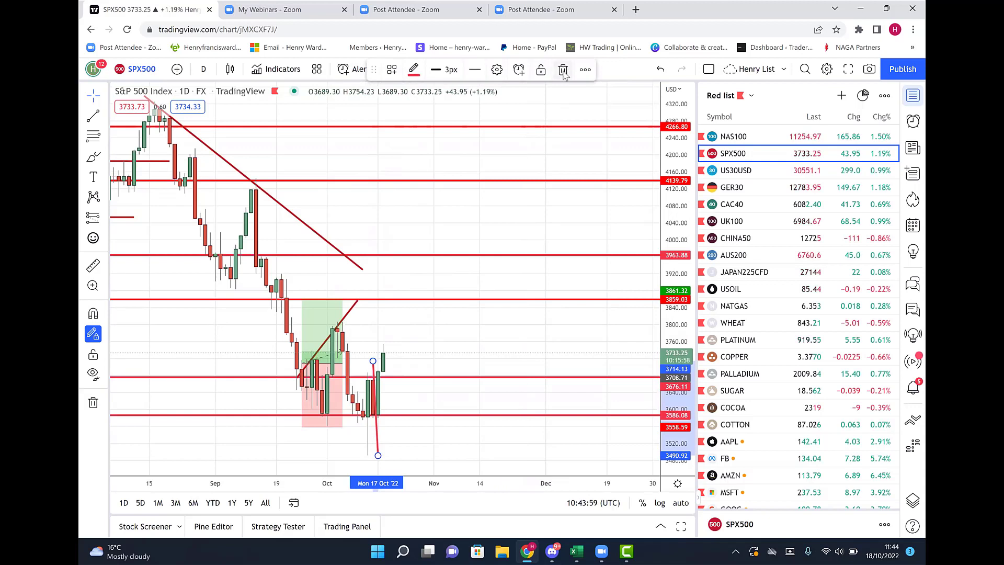
pyautogui.click(563, 72)
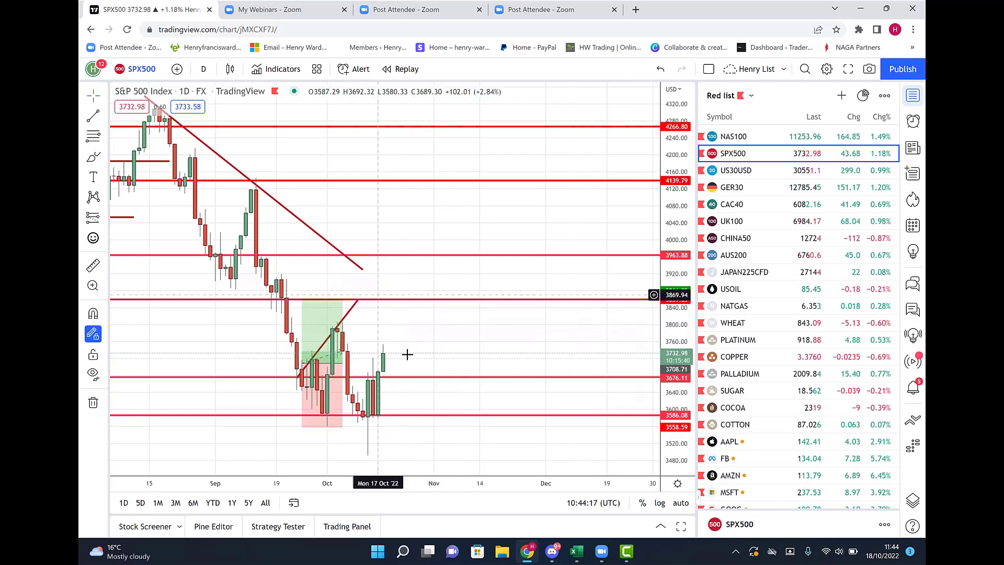
# Step: Check the SPX500 price action on the 4-hour timeframe, and return to the 1-day timeframe
pyautogui.click(202, 70)
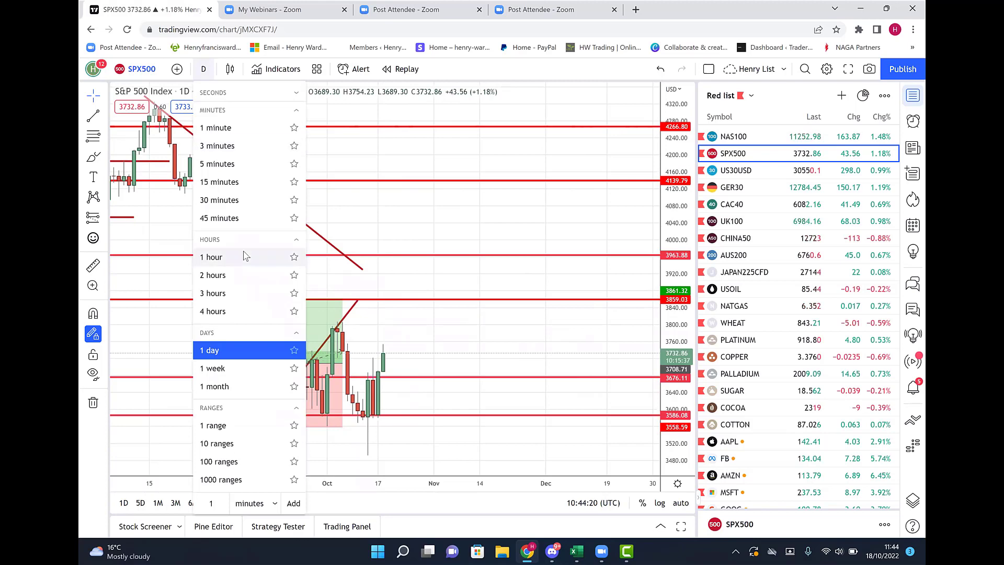
pyautogui.click(230, 311)
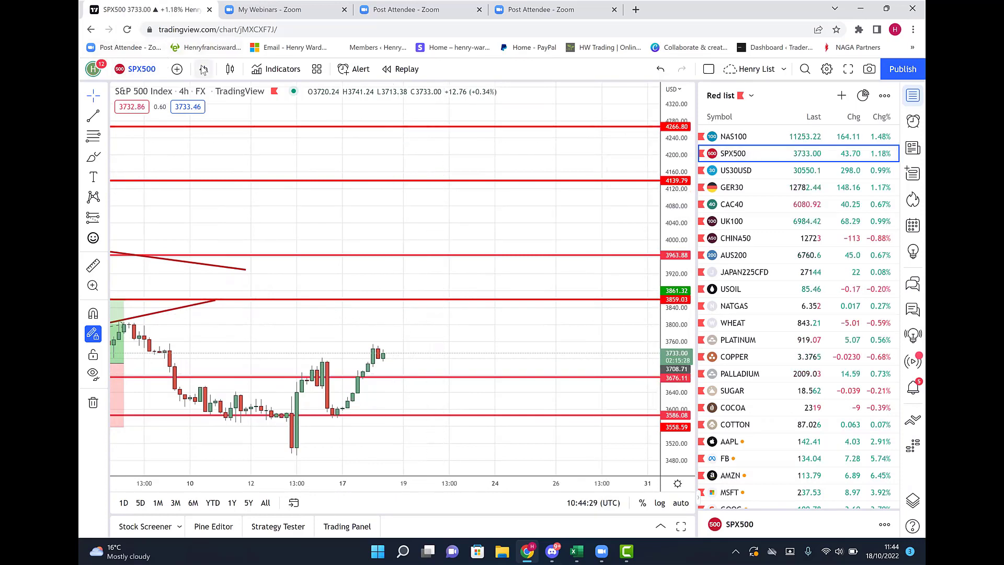
pyautogui.click(203, 70)
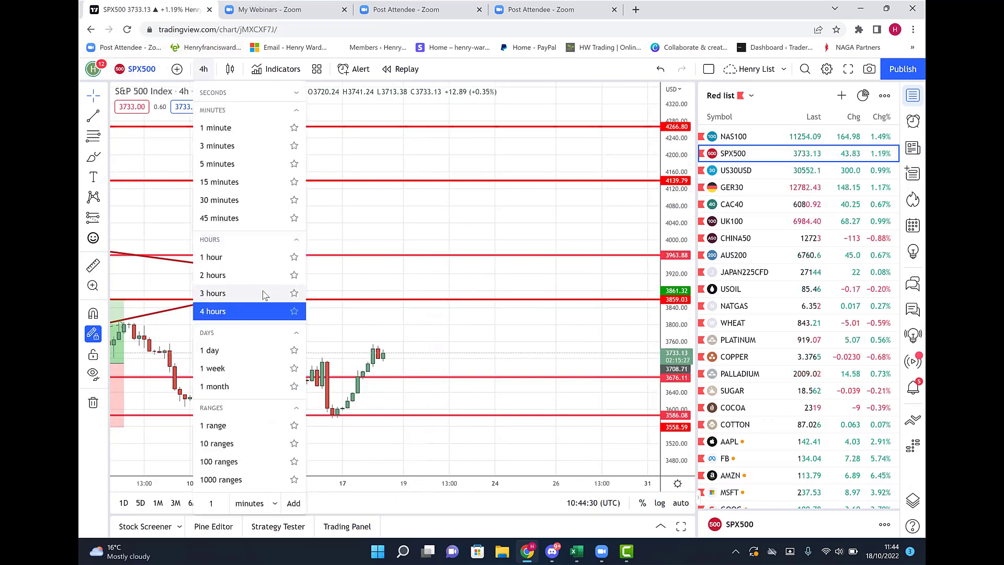
pyautogui.click(233, 351)
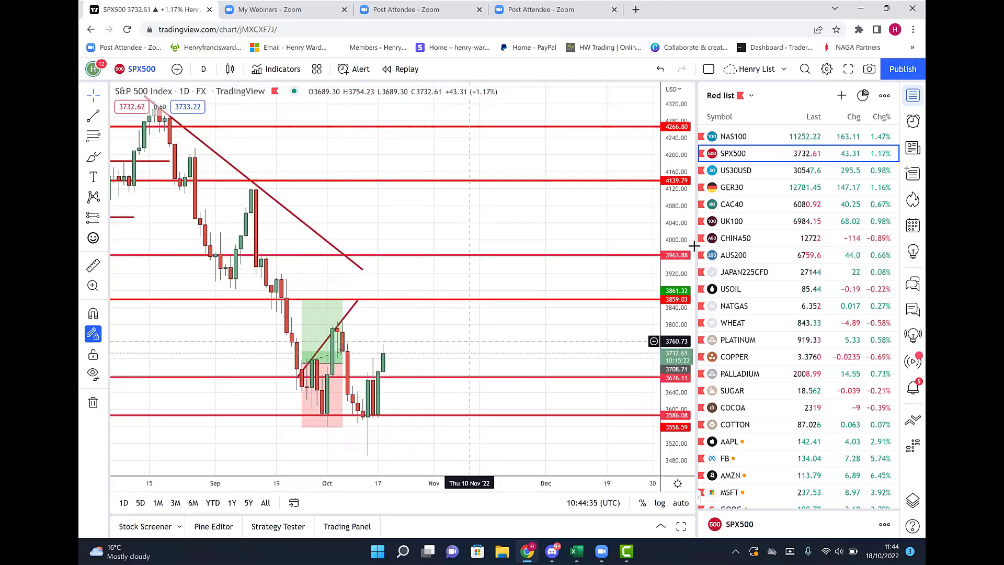
# Step: On the NAS100 daily chart, extend the short horizontal line starting 16 Sep to about 11686 on 9 Nov
pyautogui.click(752, 138)
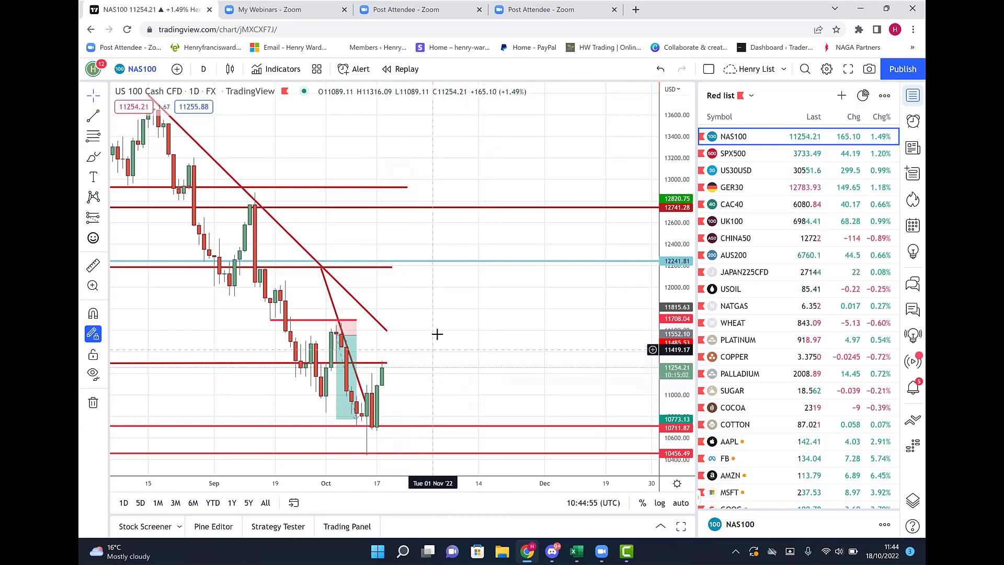
pyautogui.moveTo(435, 332); pyautogui.dragTo(576, 358)
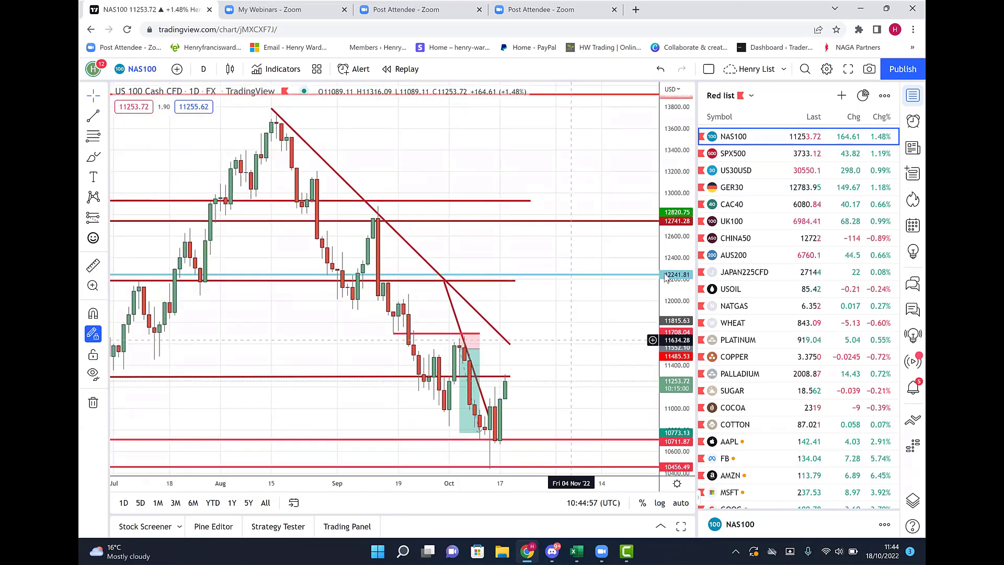
pyautogui.moveTo(678, 285); pyautogui.dragTo(541, 363)
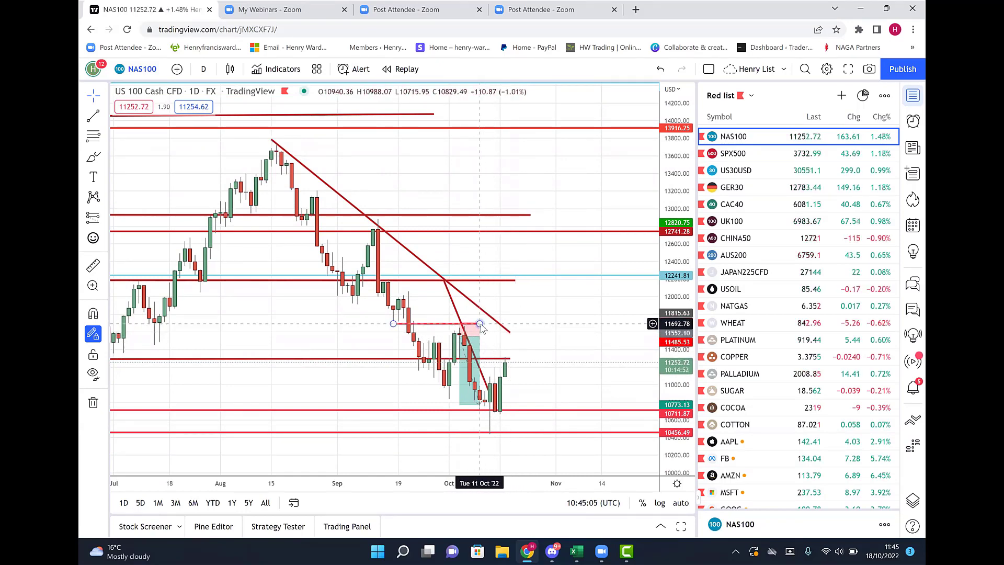
pyautogui.moveTo(479, 324); pyautogui.dragTo(589, 328)
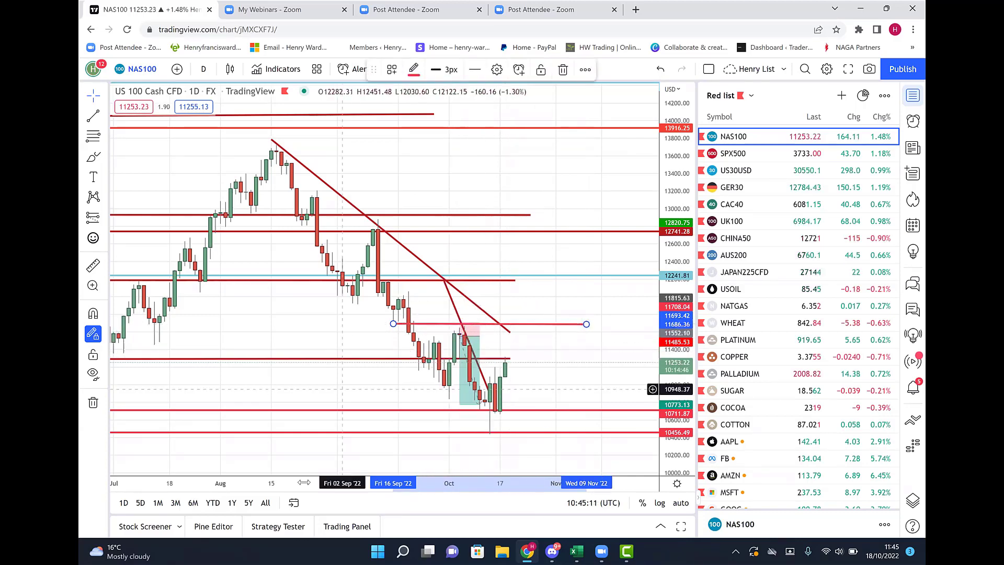
# Step: Reposition the steep short NAS100 trend line to rise from about 10467 on 13 Oct to about 11686 on 21 Oct
pyautogui.click(353, 451)
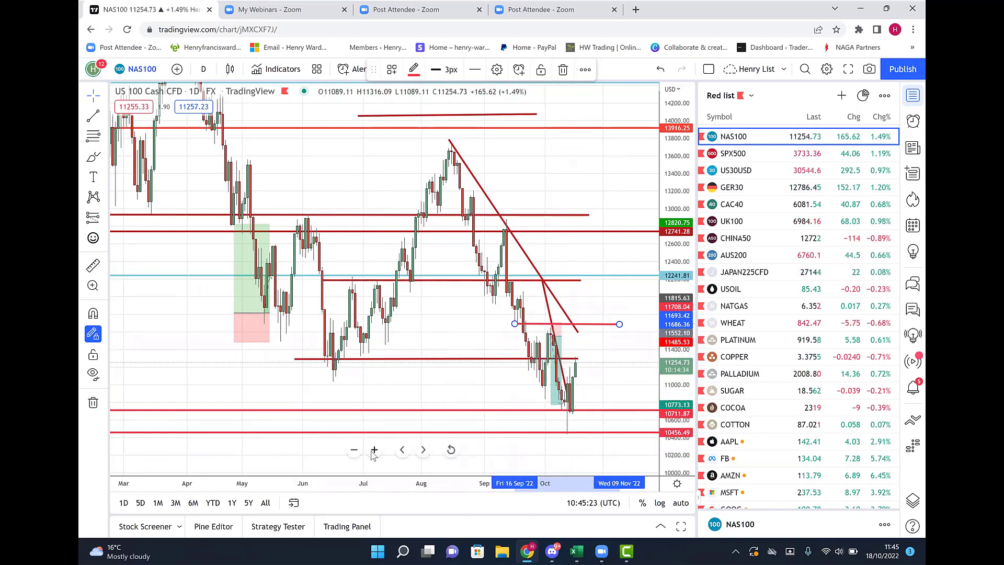
pyautogui.click(374, 450)
pyautogui.click(374, 449)
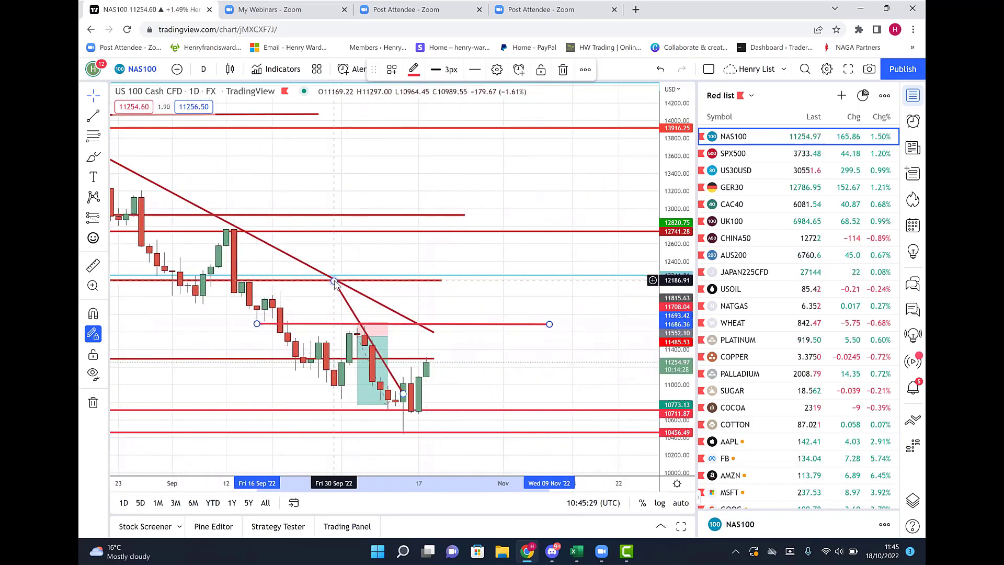
pyautogui.moveTo(335, 281); pyautogui.dragTo(449, 324)
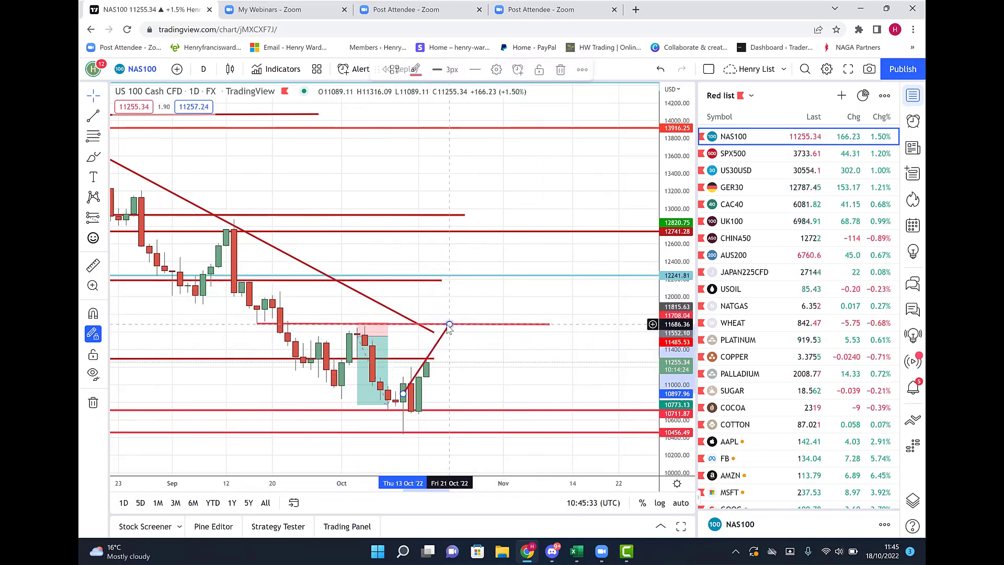
pyautogui.moveTo(403, 396); pyautogui.dragTo(403, 432)
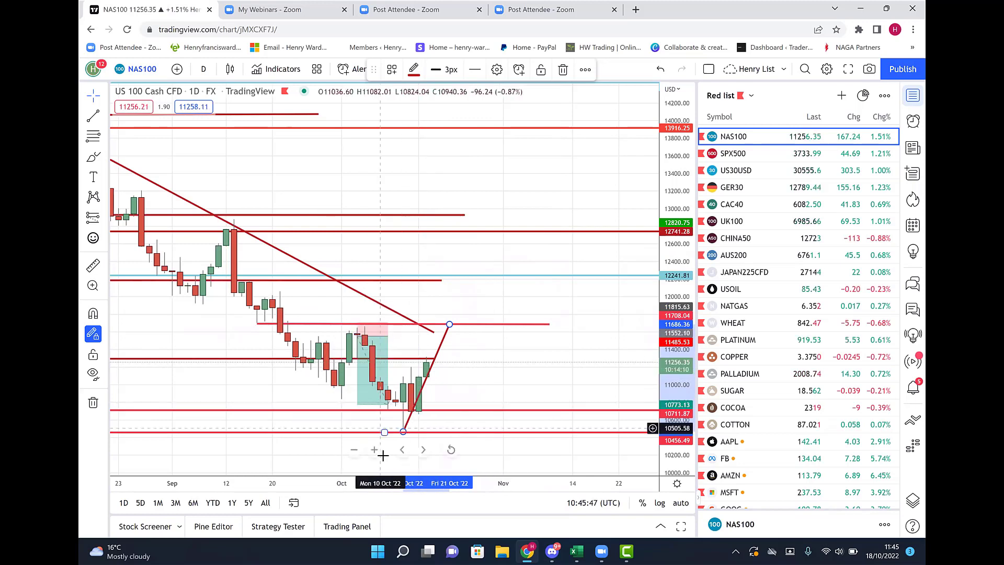
# Step: Extend the falling NAS100 trend line that starts on 15 Aug to end at about 11590 on 21 Oct
pyautogui.click(354, 450)
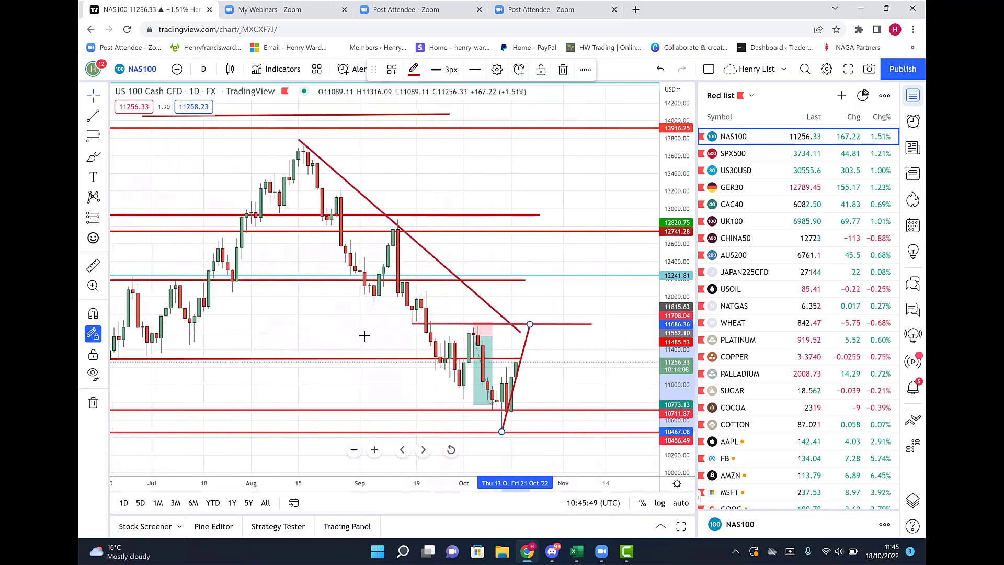
pyautogui.click(354, 450)
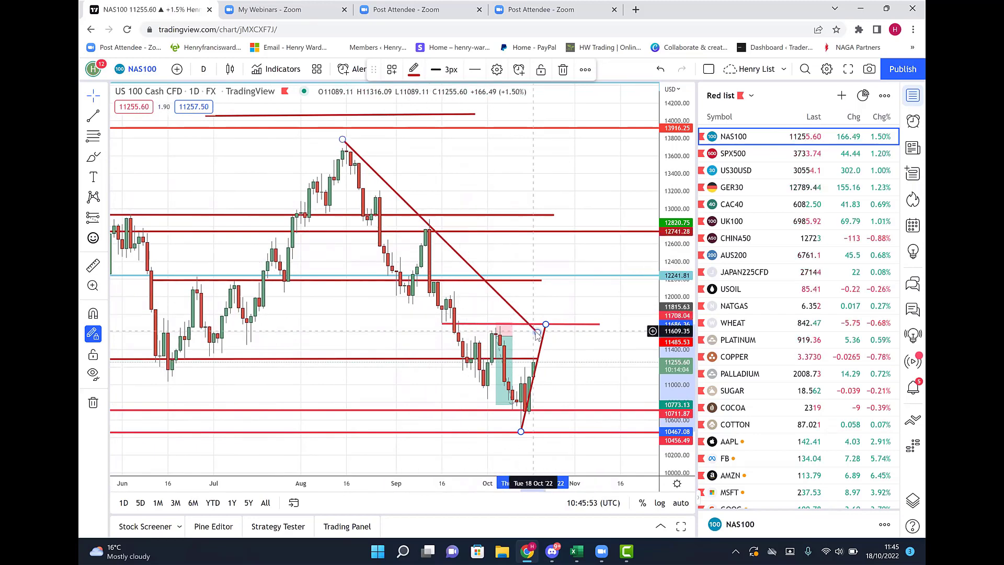
pyautogui.moveTo(538, 333); pyautogui.dragTo(549, 337)
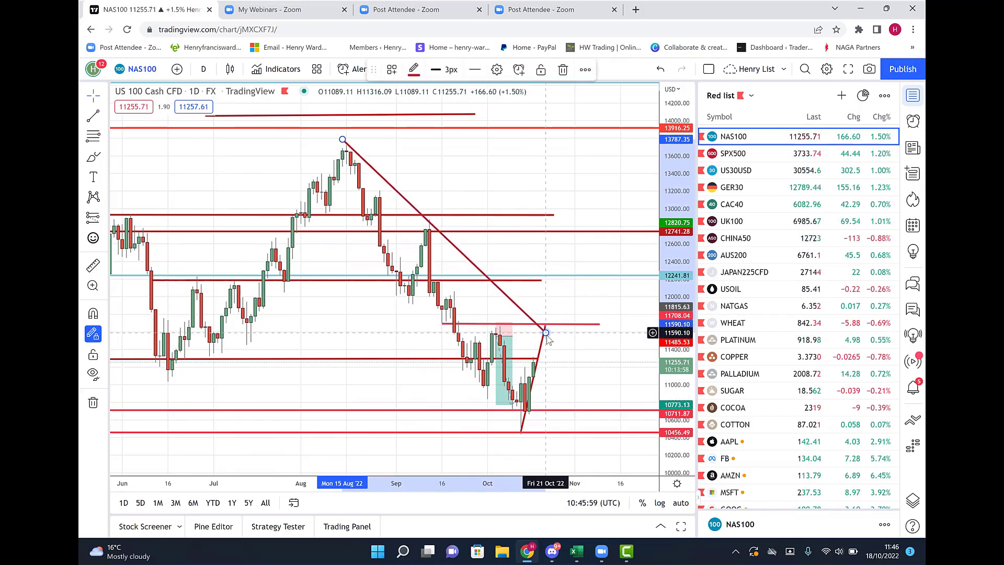
pyautogui.click(563, 354)
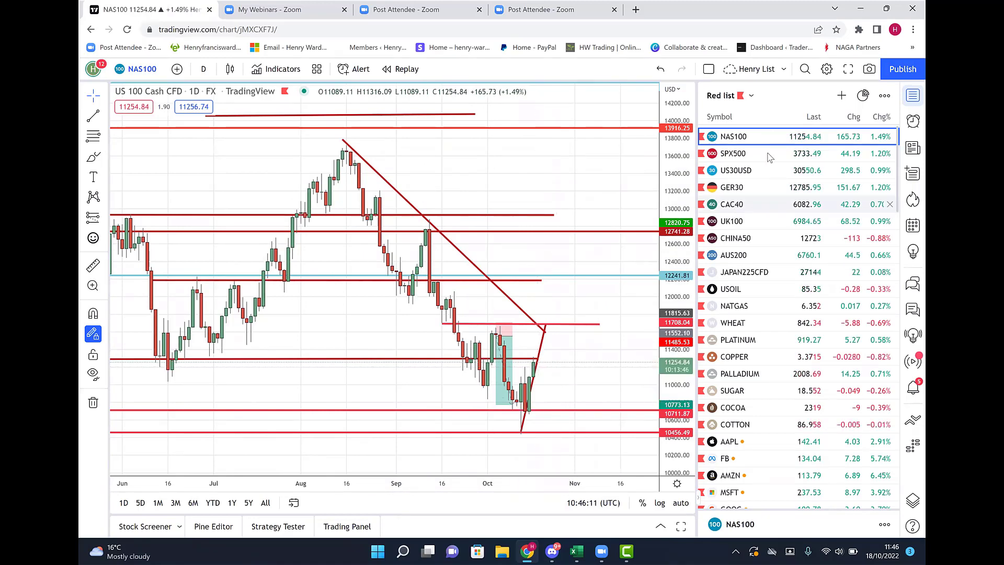
# Step: Compare the US30USD, SPX500 and NAS100 daily charts once more, and bring up the USOIL chart
pyautogui.click(747, 171)
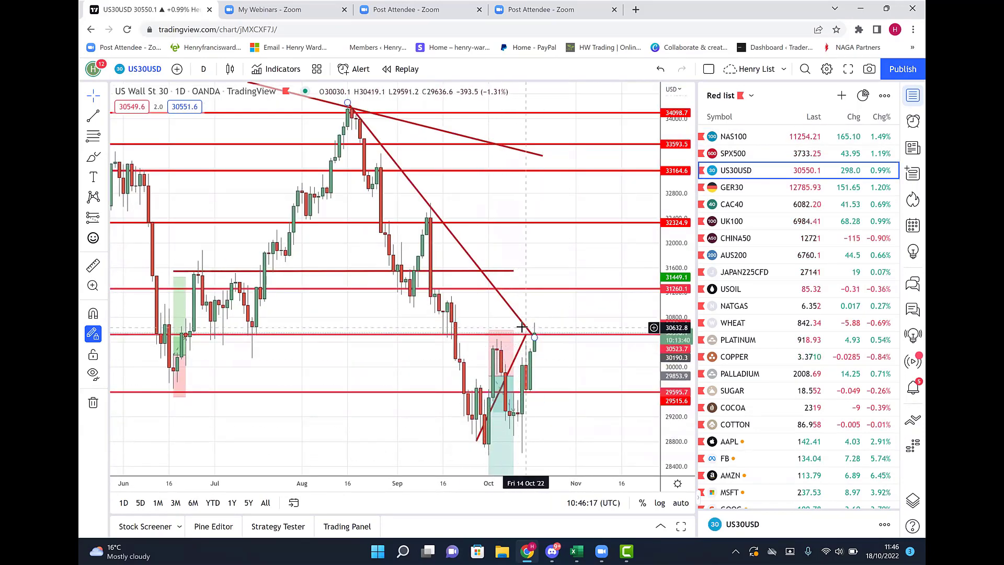
pyautogui.click(734, 154)
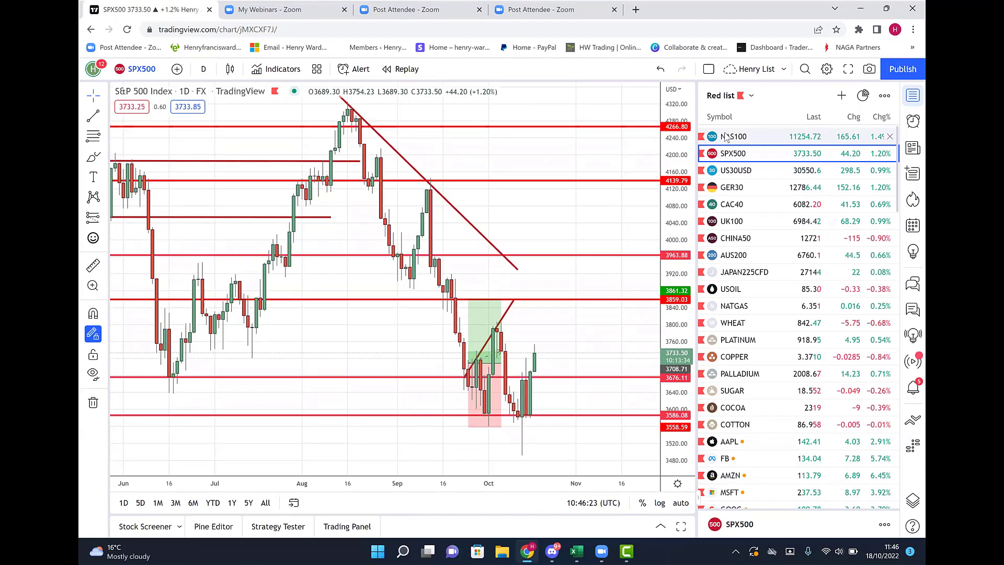
pyautogui.click(726, 137)
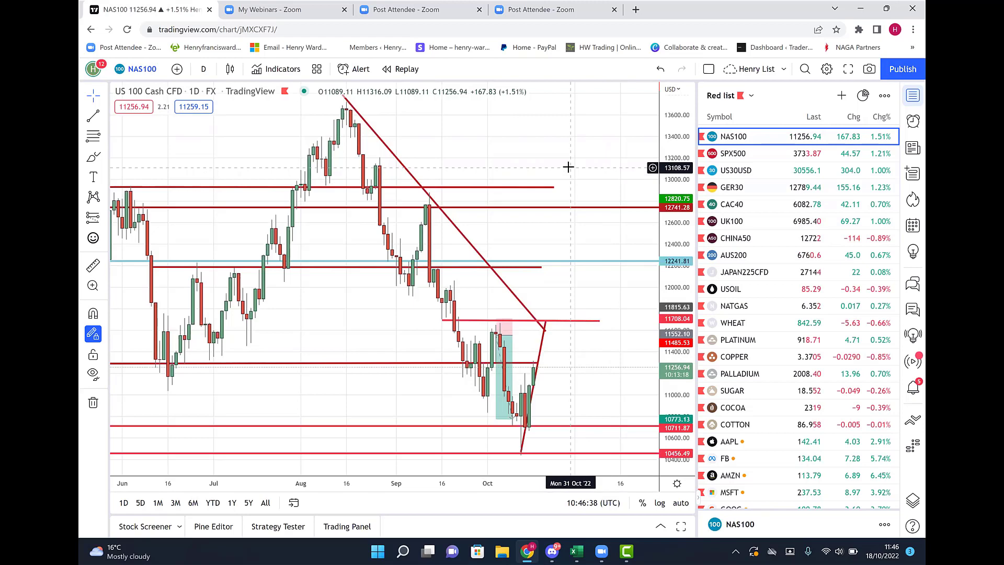
pyautogui.click(737, 291)
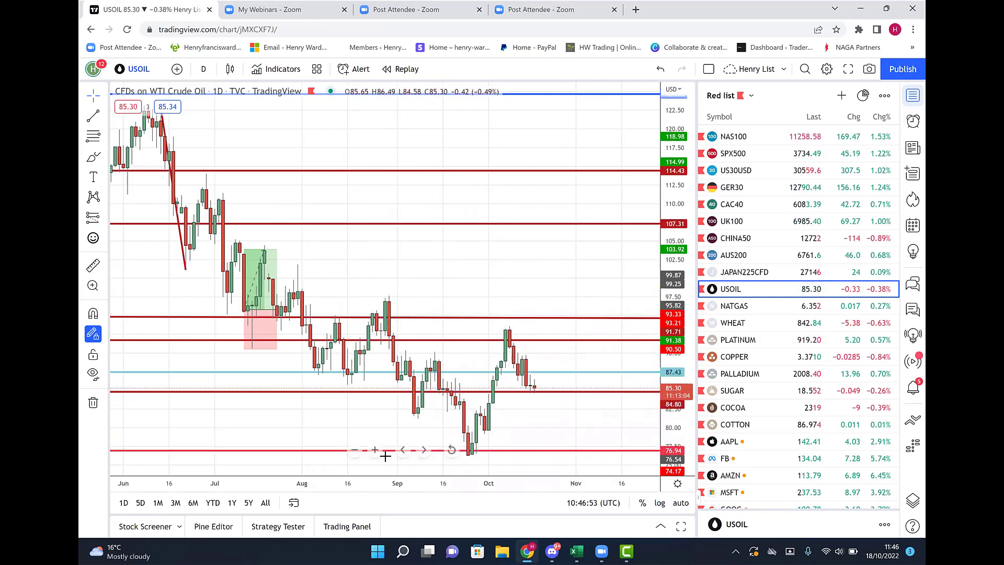
# Step: Add a long position to the USOIL daily chart with its entry at about 87.41 on 19 Oct
pyautogui.click(354, 451)
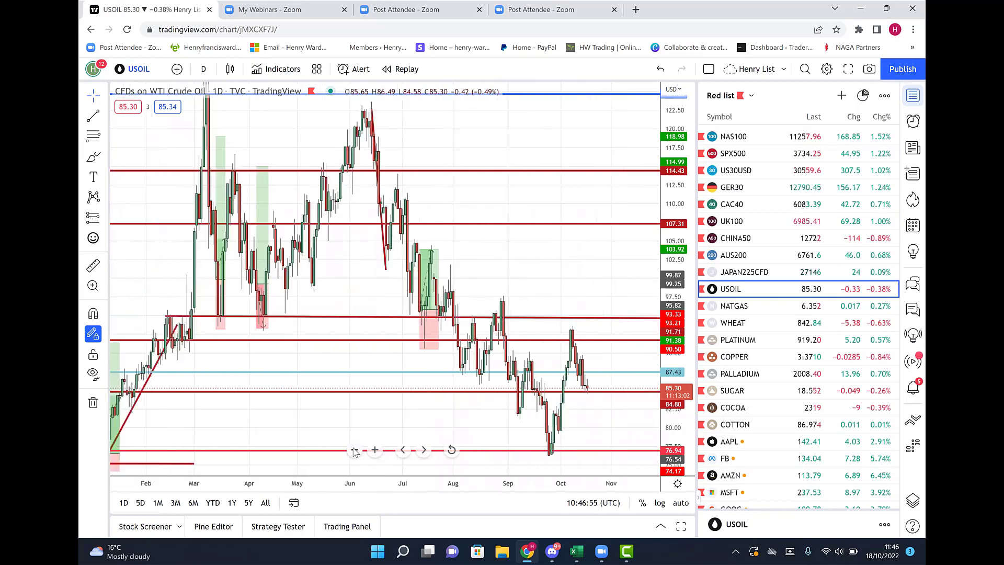
pyautogui.click(354, 451)
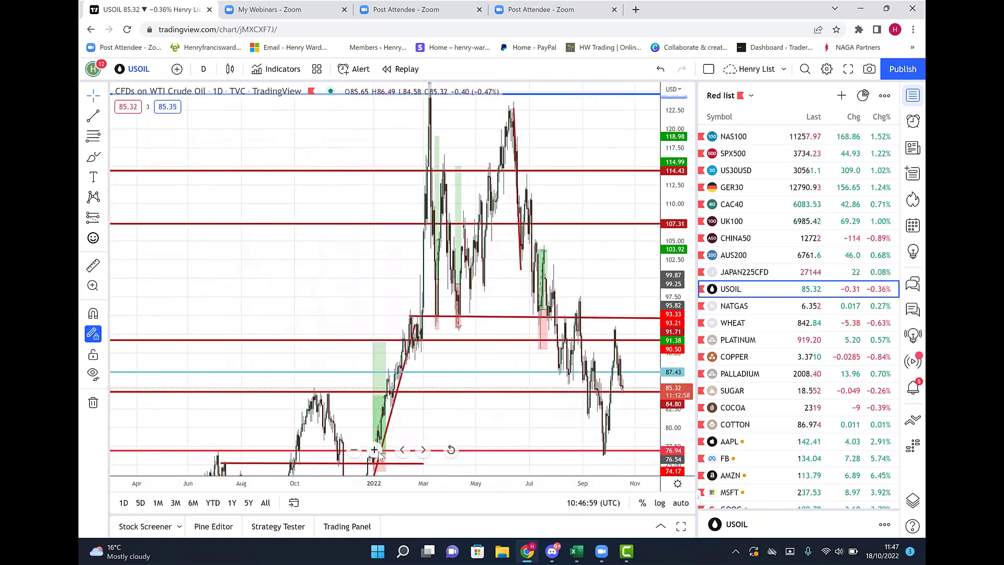
pyautogui.click(375, 450)
pyautogui.click(375, 450)
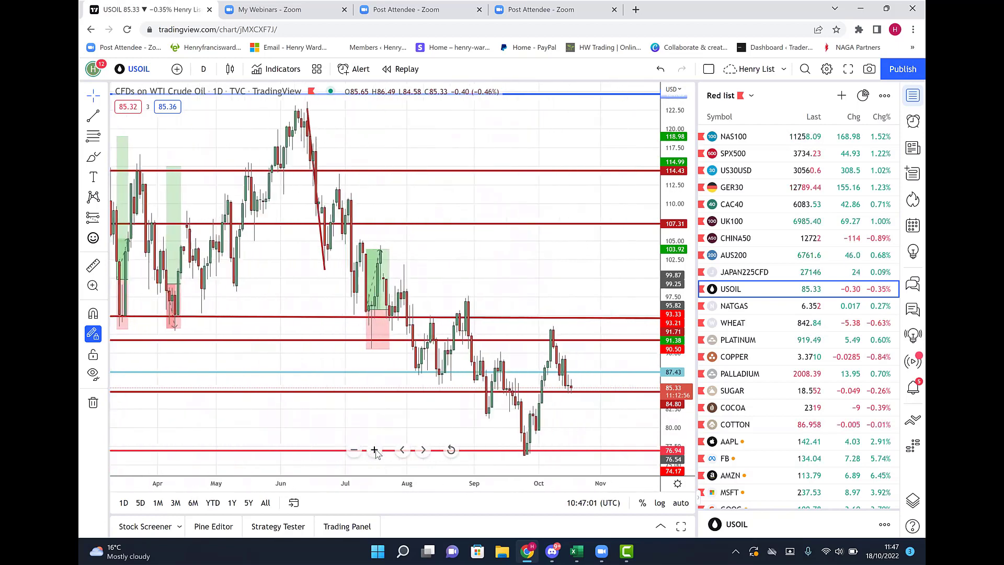
pyautogui.click(374, 450)
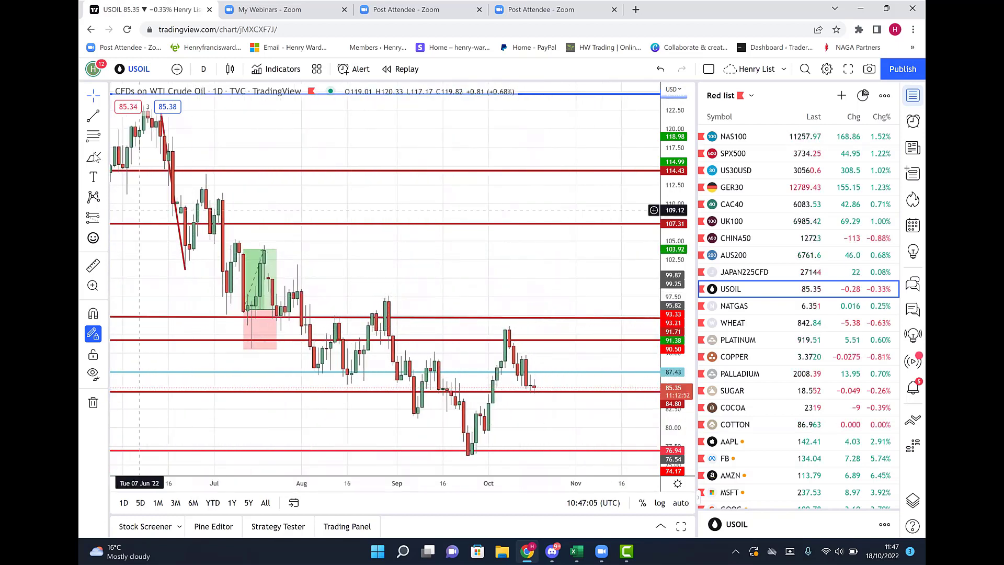
pyautogui.click(104, 219)
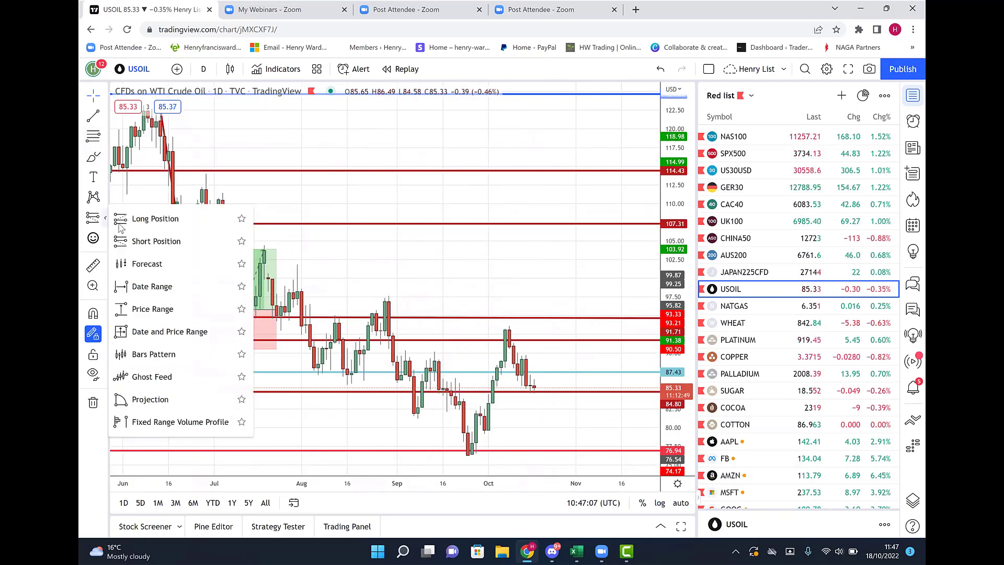
pyautogui.click(153, 219)
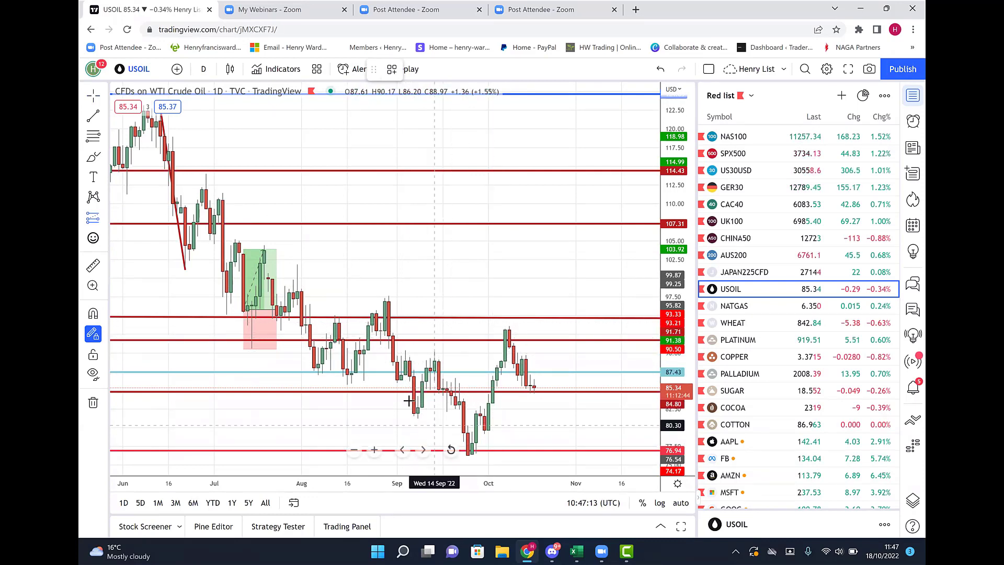
pyautogui.click(536, 372)
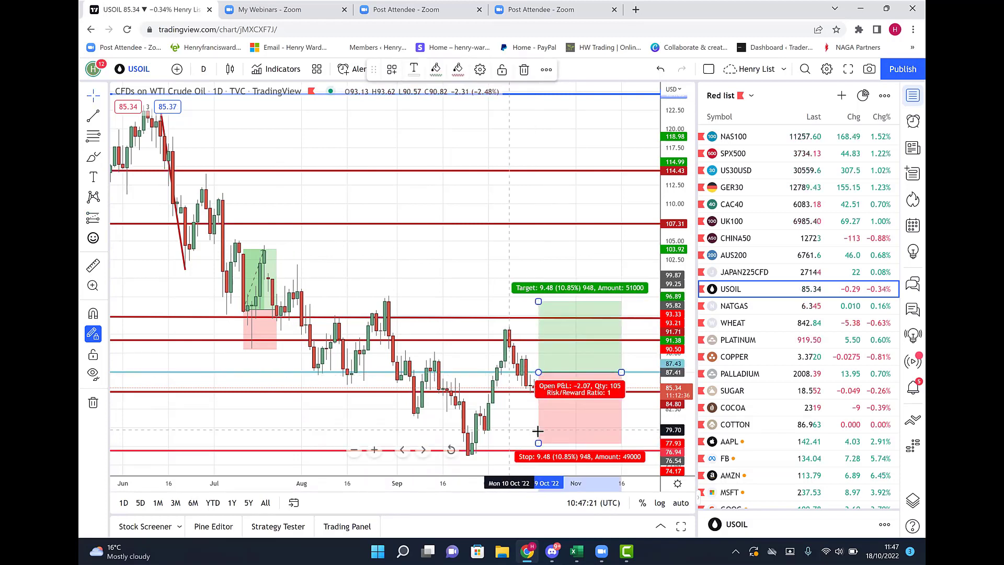
# Step: Shift the USOIL long position to start on 14 Oct at about 87.49, with its stop at about 83.86 and target at about 92.93
pyautogui.moveTo(539, 442)
pyautogui.mouseDown()
pyautogui.moveTo(533, 397)
pyautogui.moveTo(569, 386)
pyautogui.mouseUp()
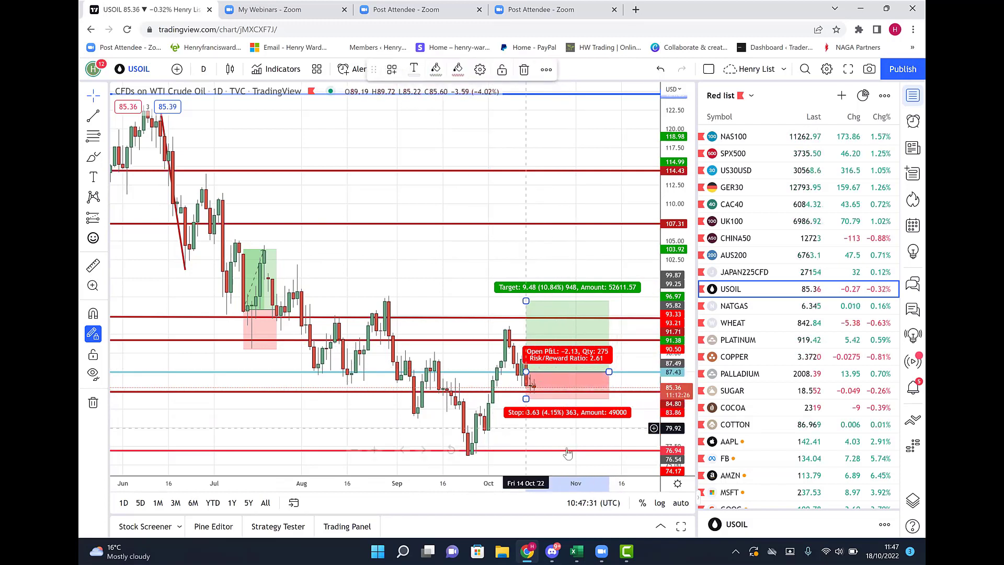
pyautogui.click(591, 434)
pyautogui.click(573, 390)
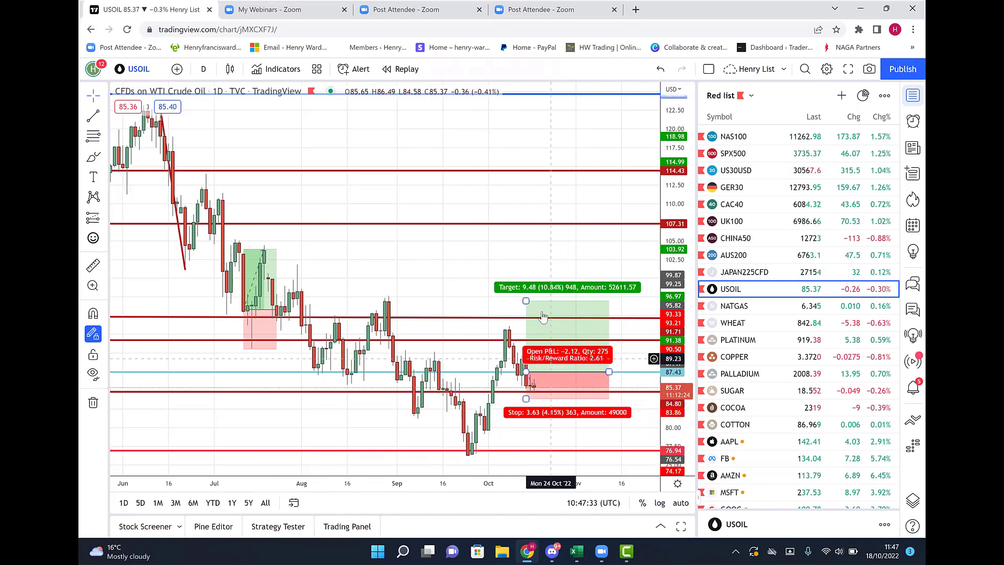
pyautogui.moveTo(526, 300); pyautogui.dragTo(528, 331)
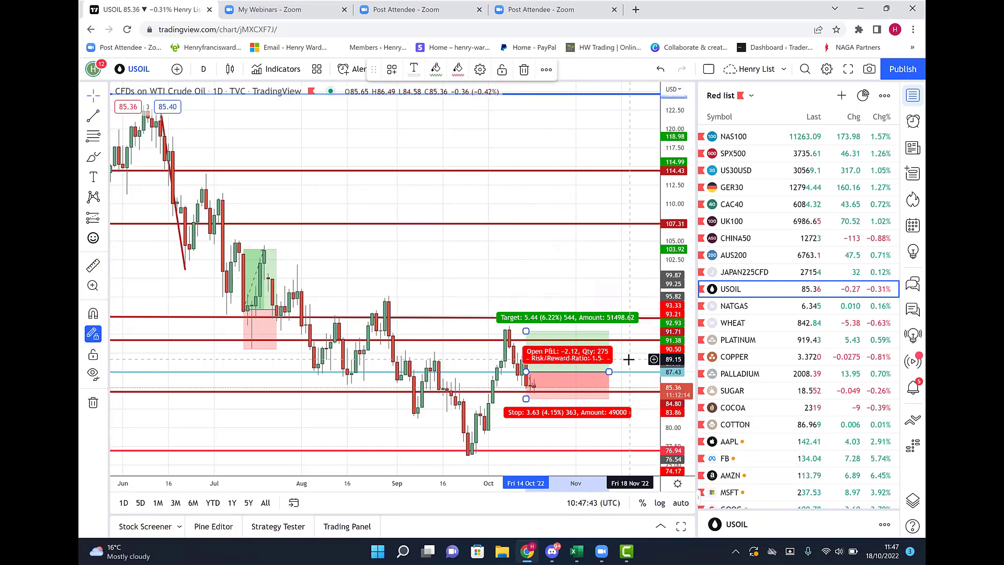
pyautogui.click(529, 249)
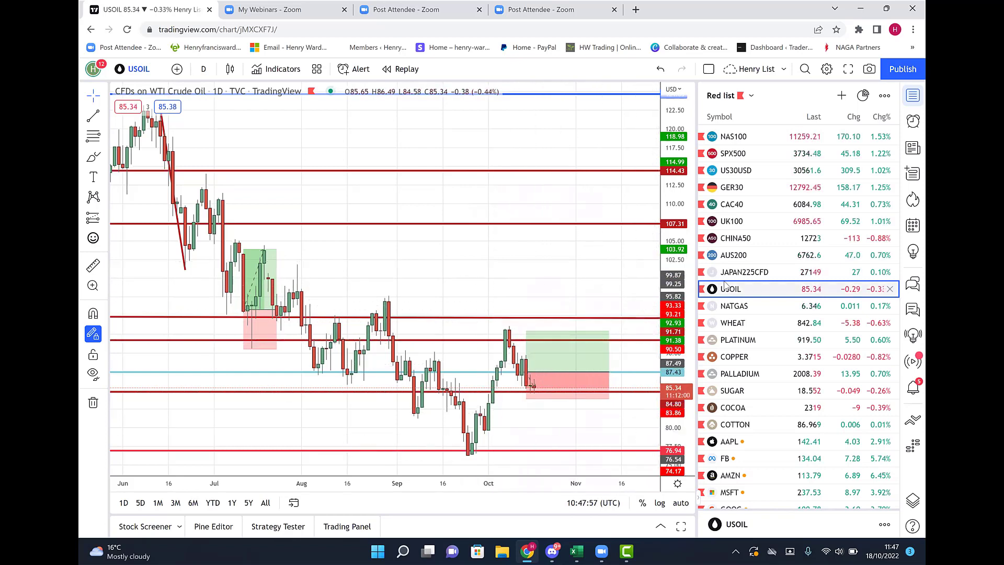
# Step: Review the NATGAS daily chart, and switch the watchlist to the Green list down to its metals
pyautogui.click(733, 308)
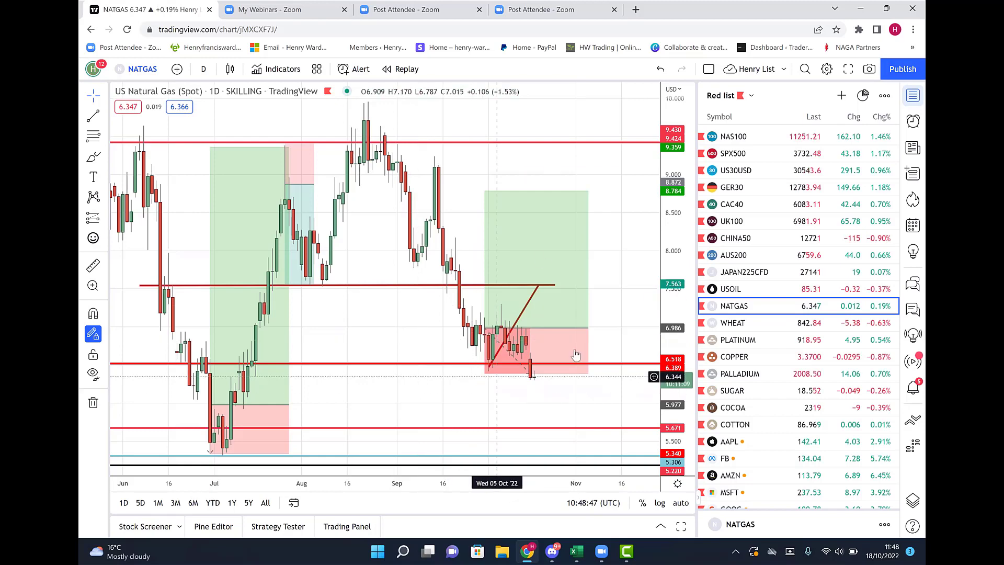
pyautogui.click(751, 97)
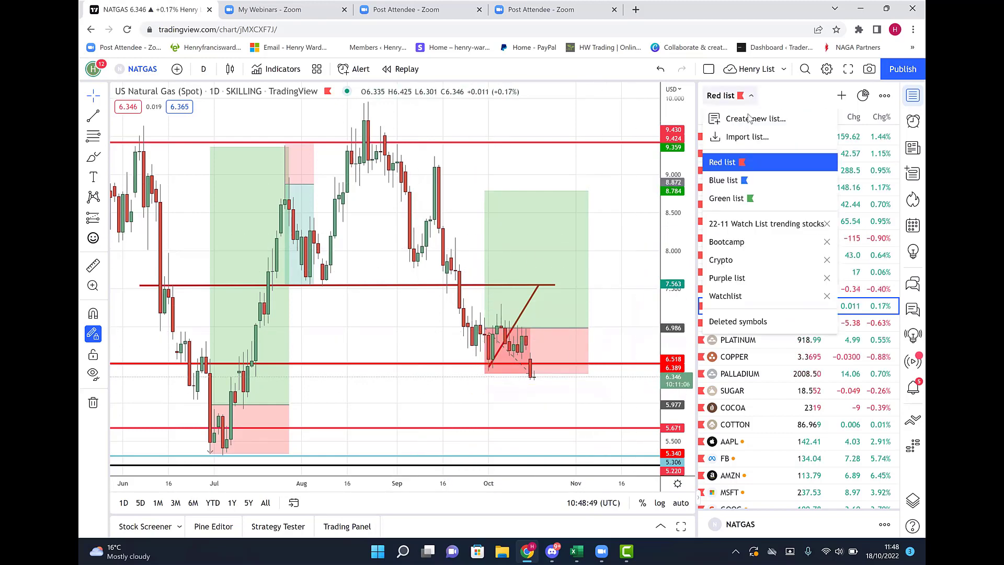
pyautogui.click(731, 200)
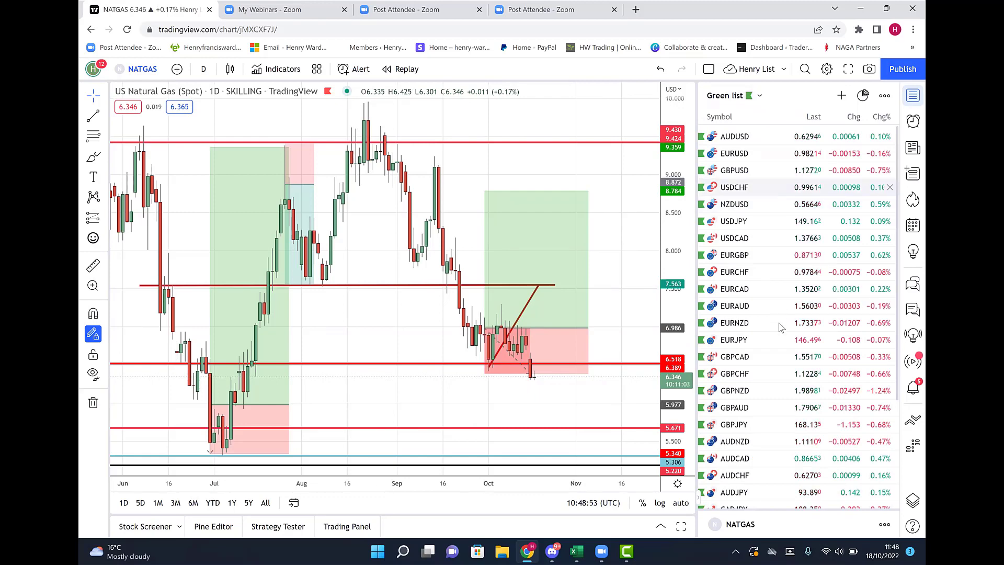
pyautogui.scroll(-3, 779, 322)
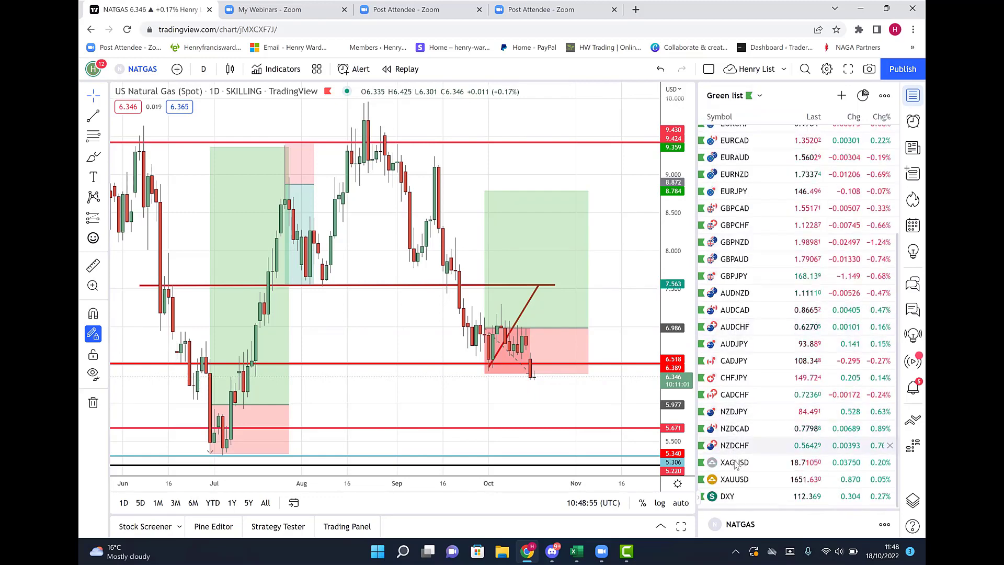
# Step: On the XAGUSD daily chart, reposition the projection lines to rise from about 18.14 on 14 Oct to 18.92 on 20 Oct, falling to 17.55
pyautogui.click(735, 463)
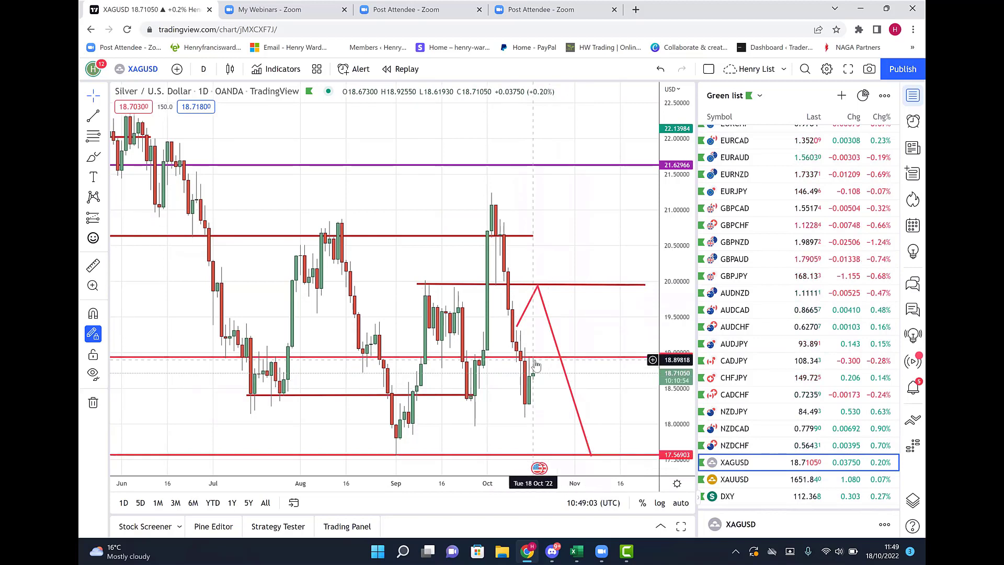
pyautogui.moveTo(524, 319); pyautogui.dragTo(542, 361)
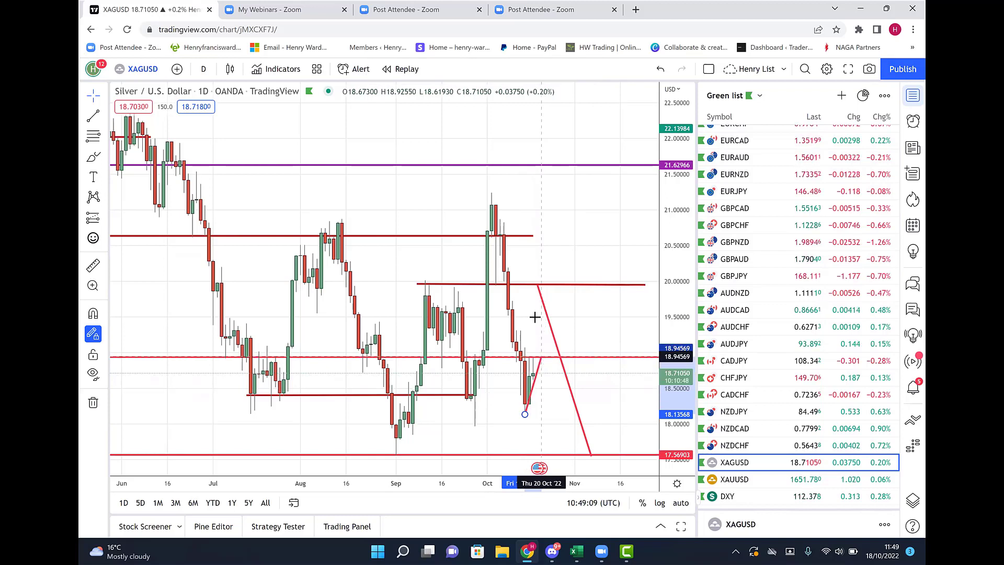
pyautogui.moveTo(539, 290); pyautogui.dragTo(542, 359)
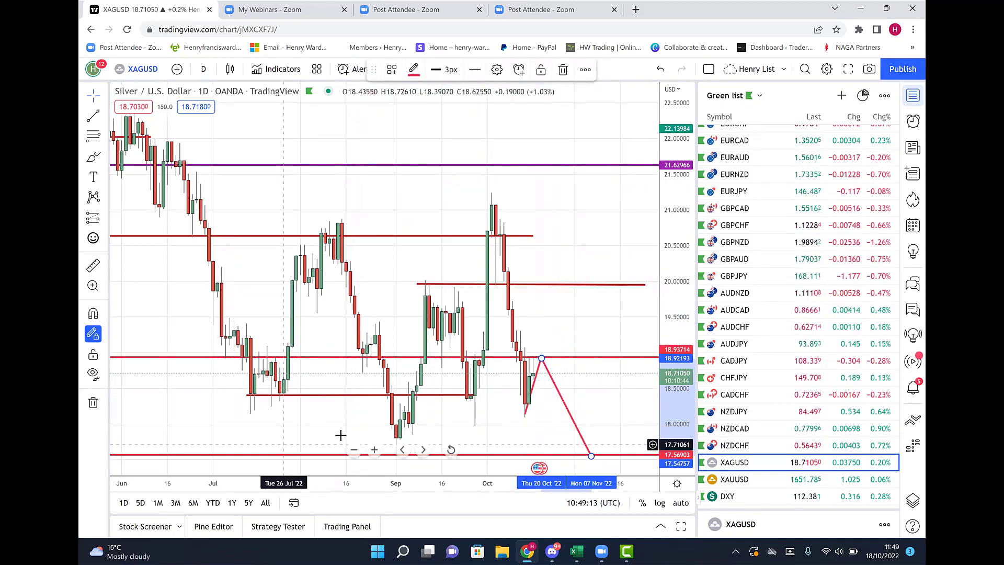
# Step: Examine the XAGUSD daily price history back to 2016 around the horizontal levels at 18.94 and 17.57
pyautogui.click(355, 453)
pyautogui.click(354, 453)
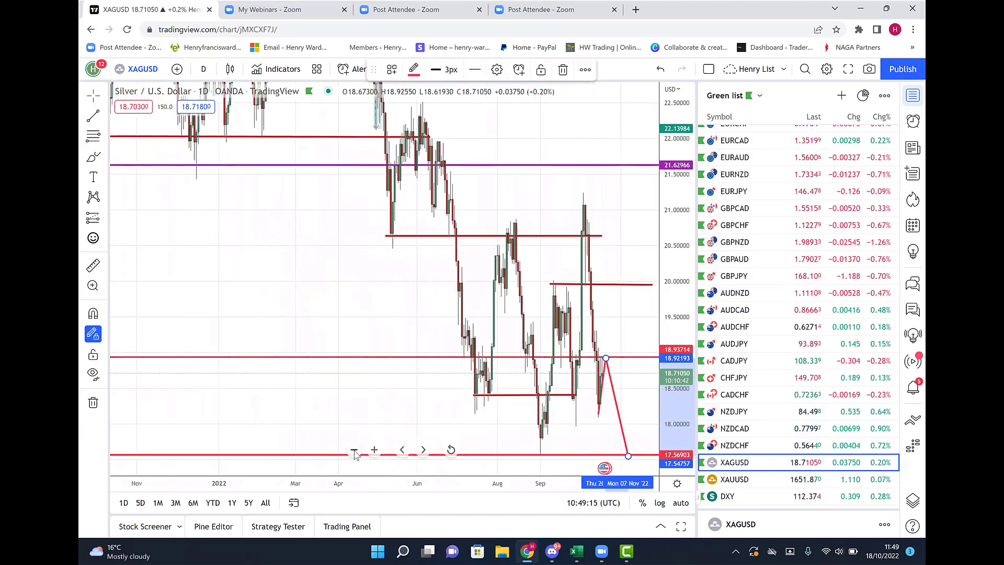
pyautogui.click(354, 453)
pyautogui.click(354, 453)
pyautogui.click(354, 453)
pyautogui.click(355, 453)
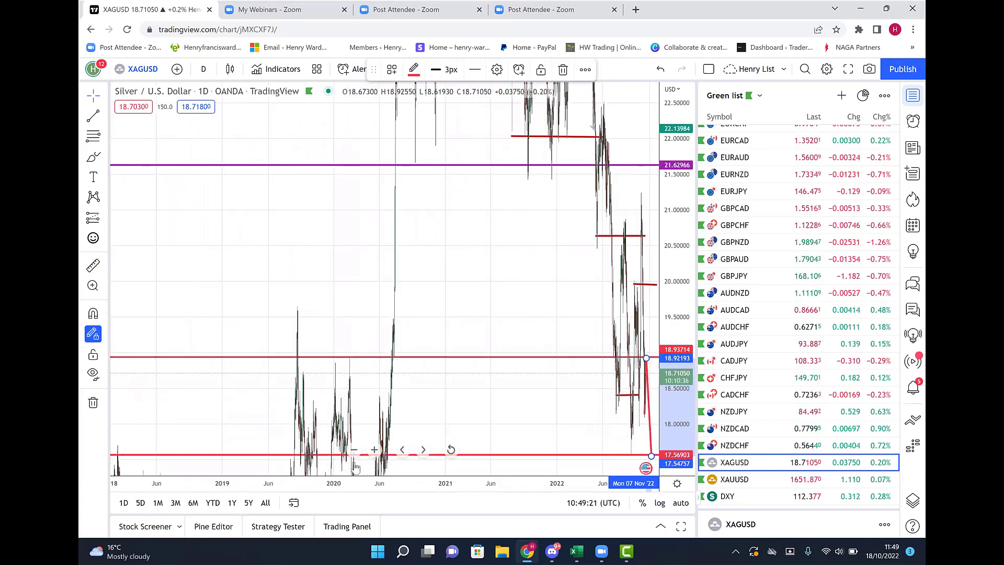
pyautogui.click(354, 451)
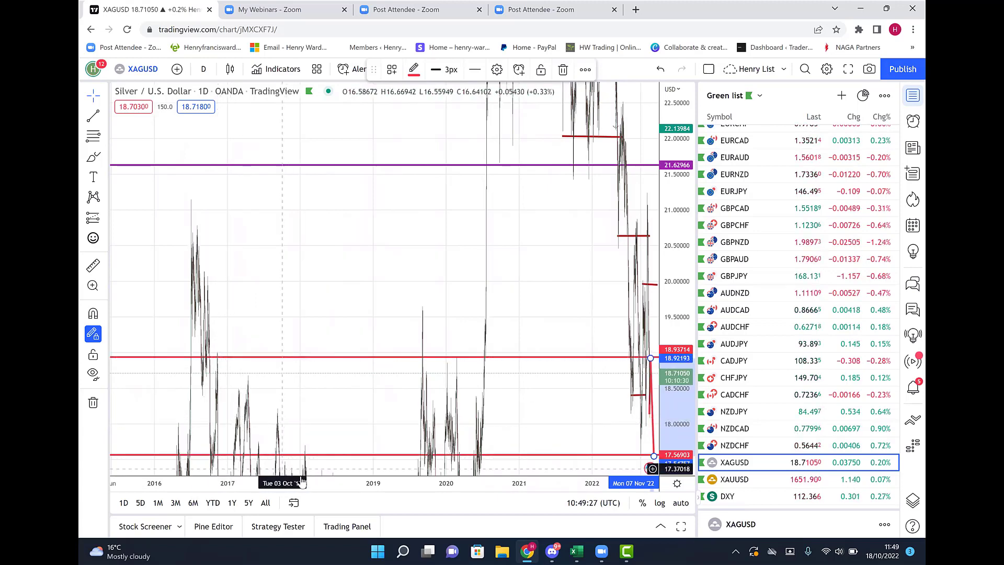
pyautogui.click(374, 451)
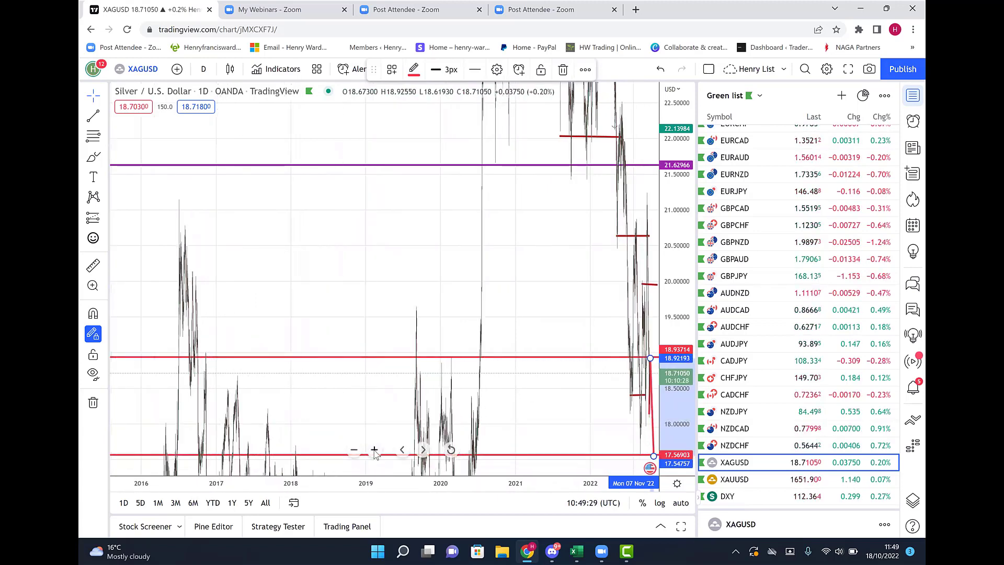
pyautogui.click(375, 451)
pyautogui.click(375, 450)
pyautogui.click(375, 450)
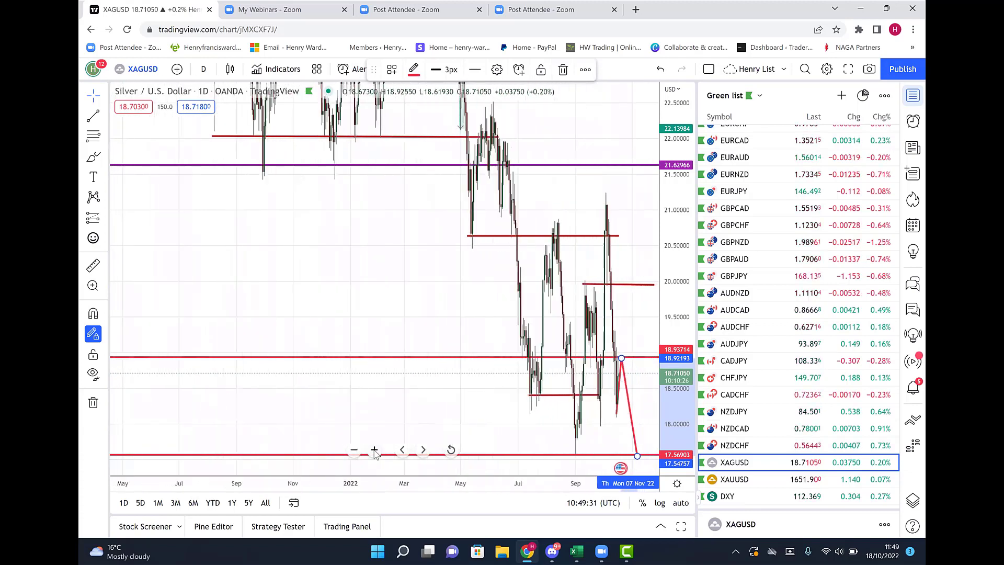
pyautogui.click(374, 450)
pyautogui.click(374, 451)
pyautogui.click(374, 450)
pyautogui.click(374, 451)
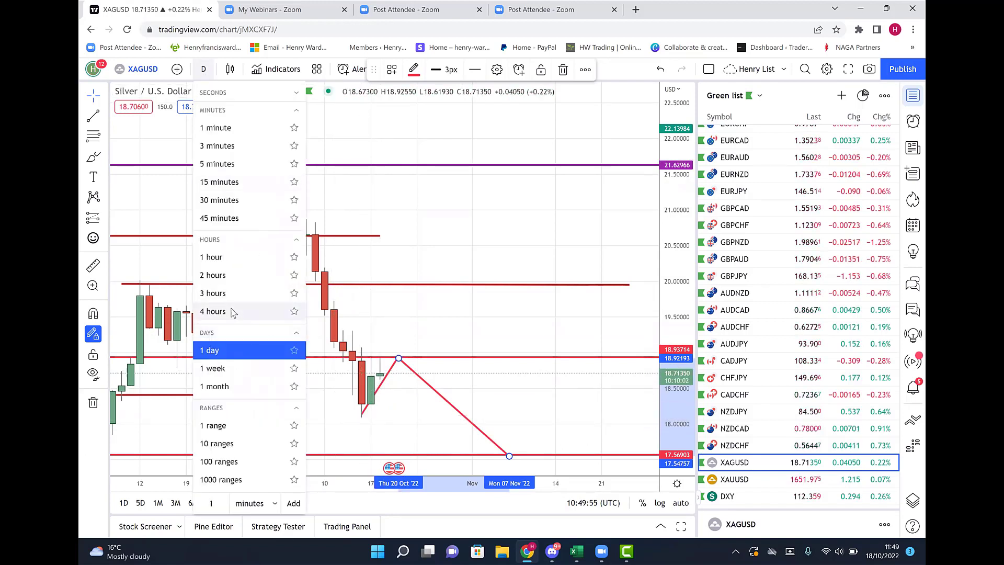
# Step: Switch the XAGUSD chart to the 4-hour timeframe, covering late September to mid-October price action
pyautogui.click(233, 312)
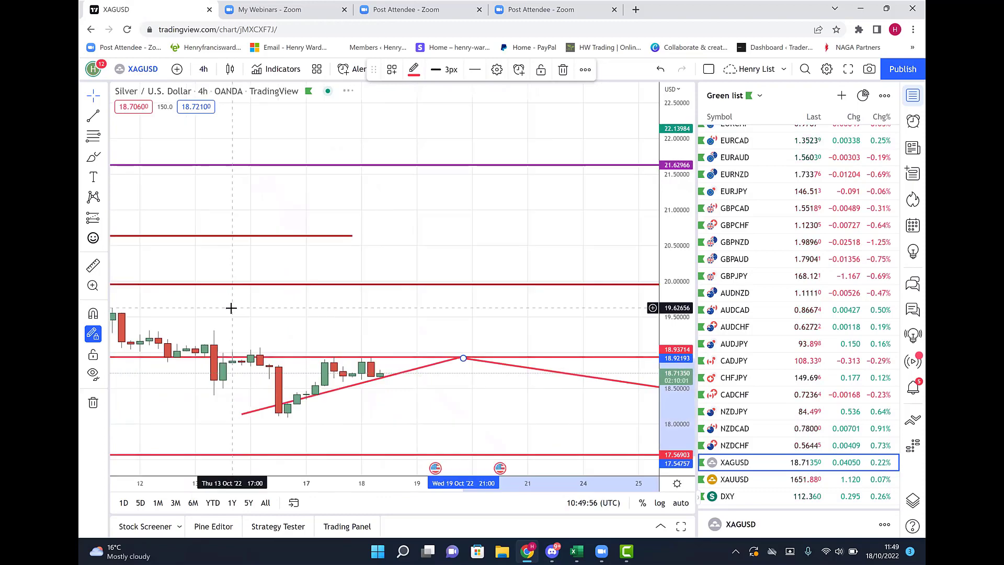
pyautogui.click(353, 451)
pyautogui.click(353, 451)
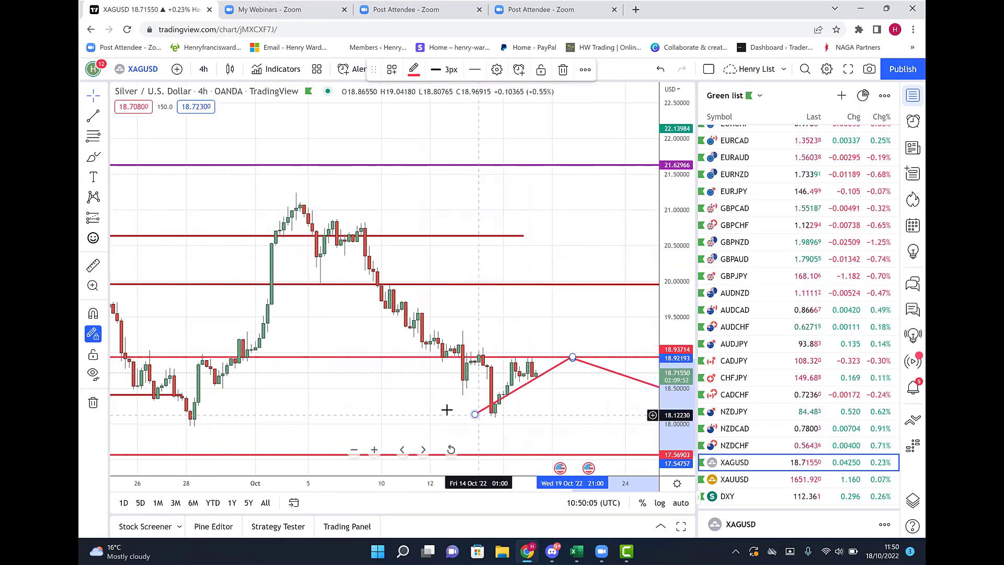
pyautogui.moveTo(417, 403); pyautogui.dragTo(392, 399)
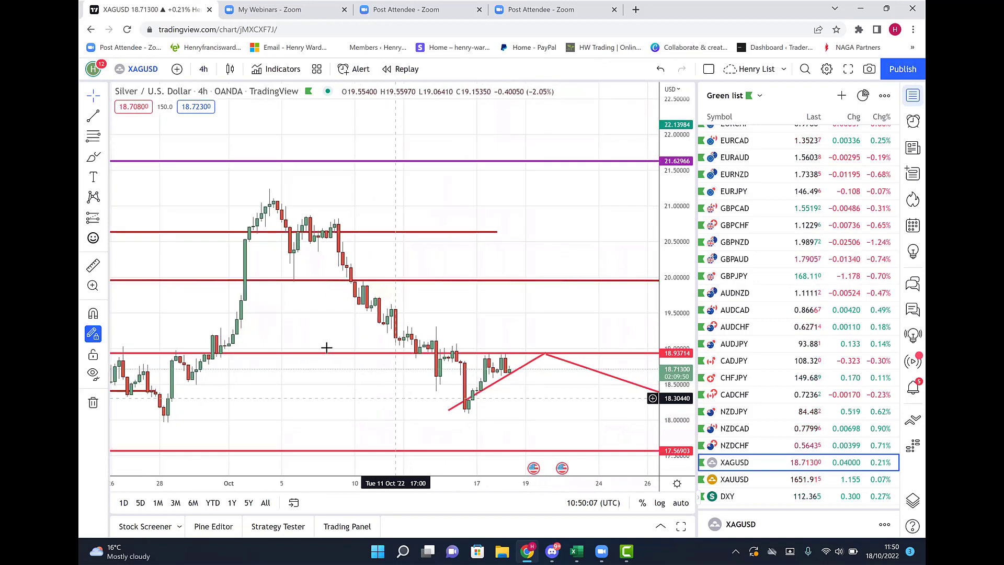
# Step: Add a short position to the 4-hour XAGUSD chart with its entry at about 18.61 on 18 Oct, removing the accidental duplicate
pyautogui.click(104, 220)
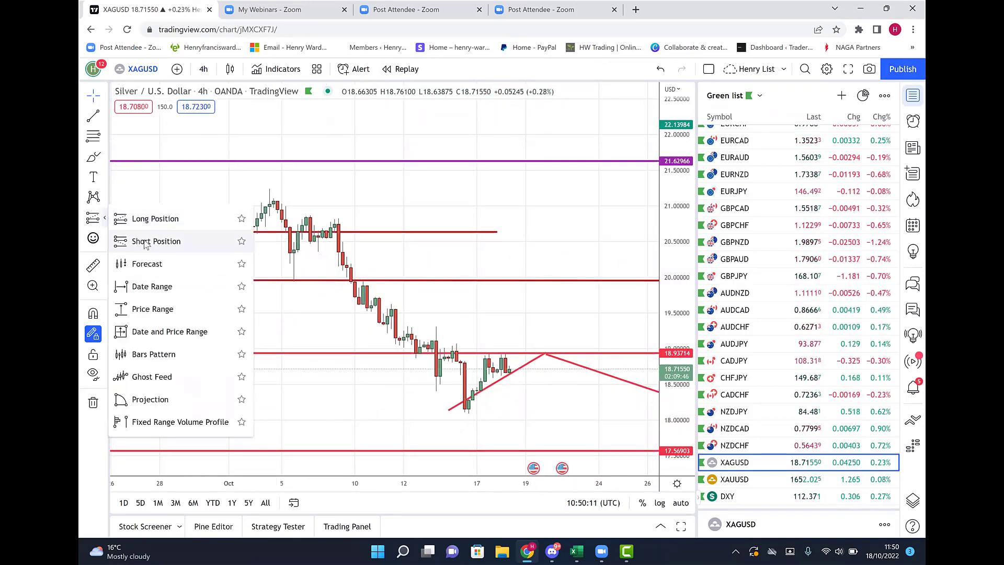
pyautogui.click(141, 242)
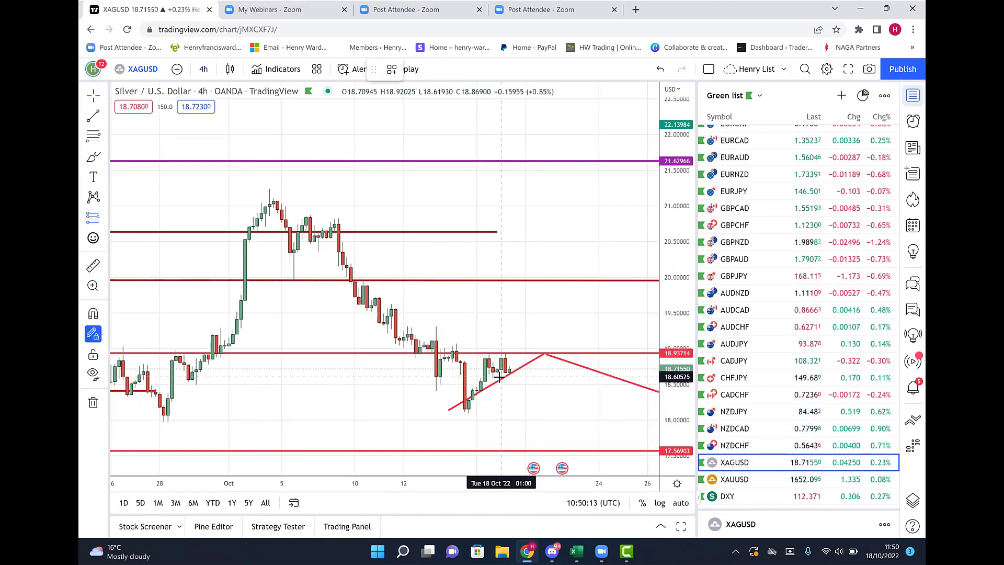
pyautogui.click(500, 377)
pyautogui.moveTo(500, 376); pyautogui.dragTo(455, 332)
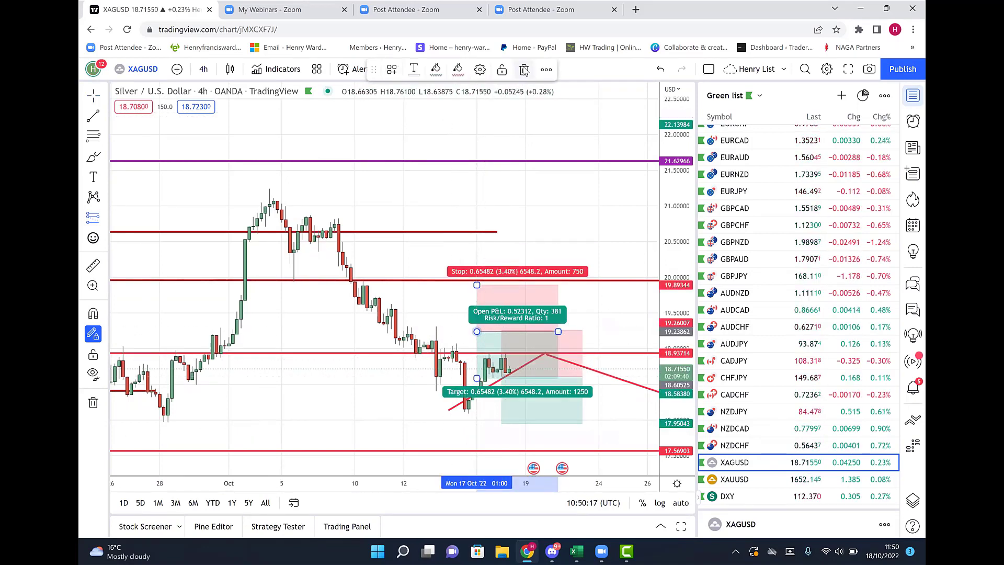
pyautogui.press('Delete')
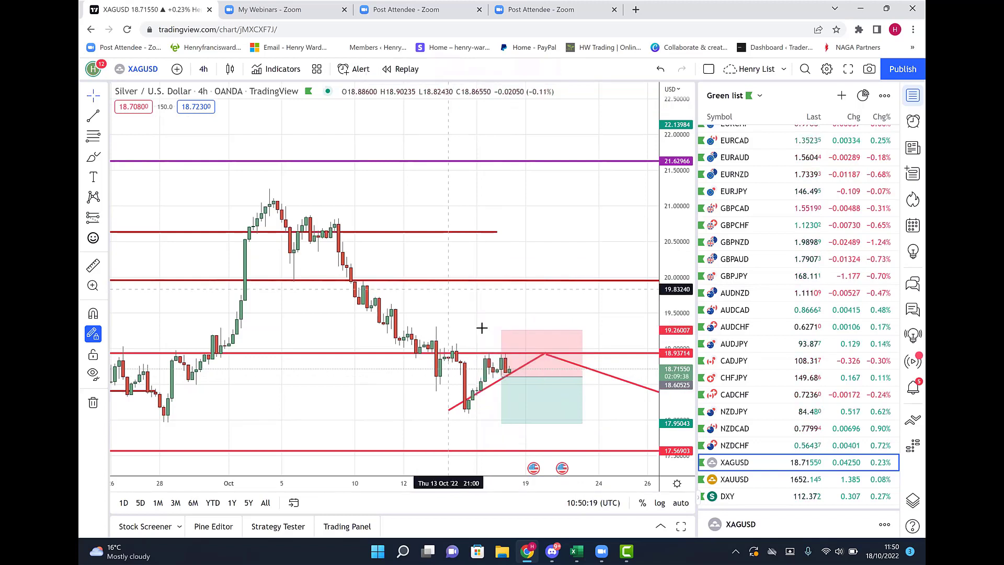
# Step: Set the XAGUSD short position's stop to about 19.01 and its target to about 17.65, and return the chart to the daily timeframe
pyautogui.moveTo(501, 330); pyautogui.dragTo(502, 348)
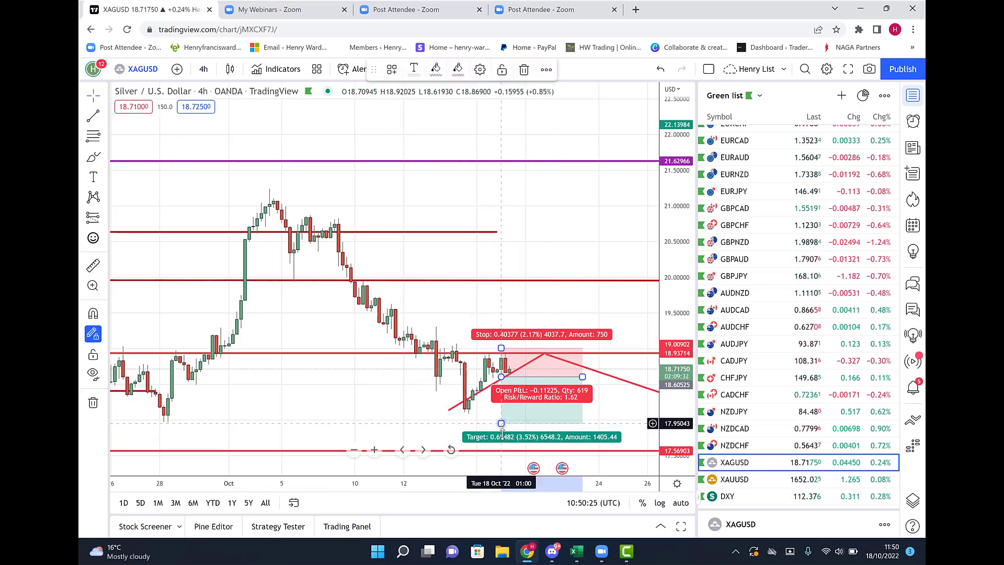
pyautogui.moveTo(502, 430); pyautogui.dragTo(502, 445)
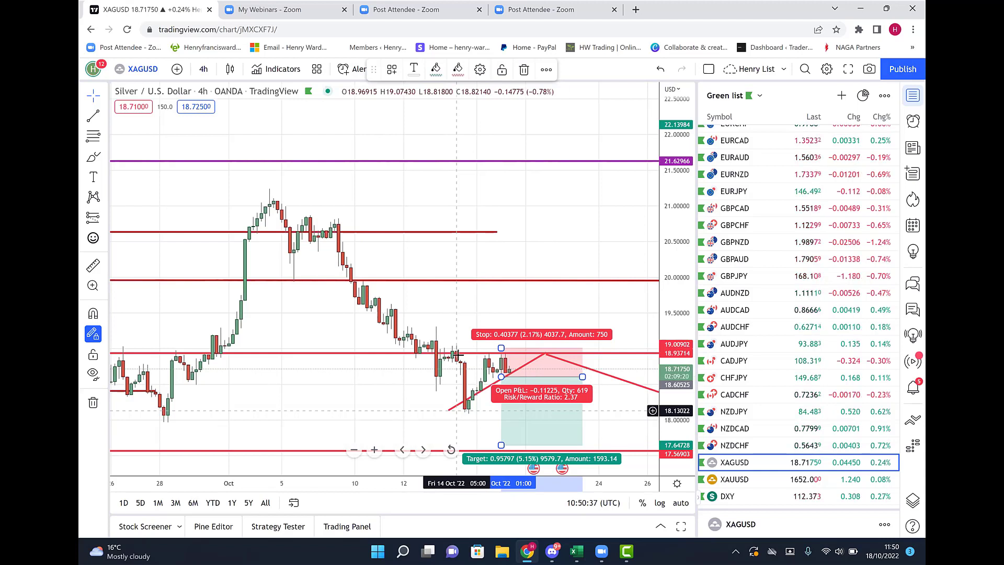
pyautogui.click(203, 69)
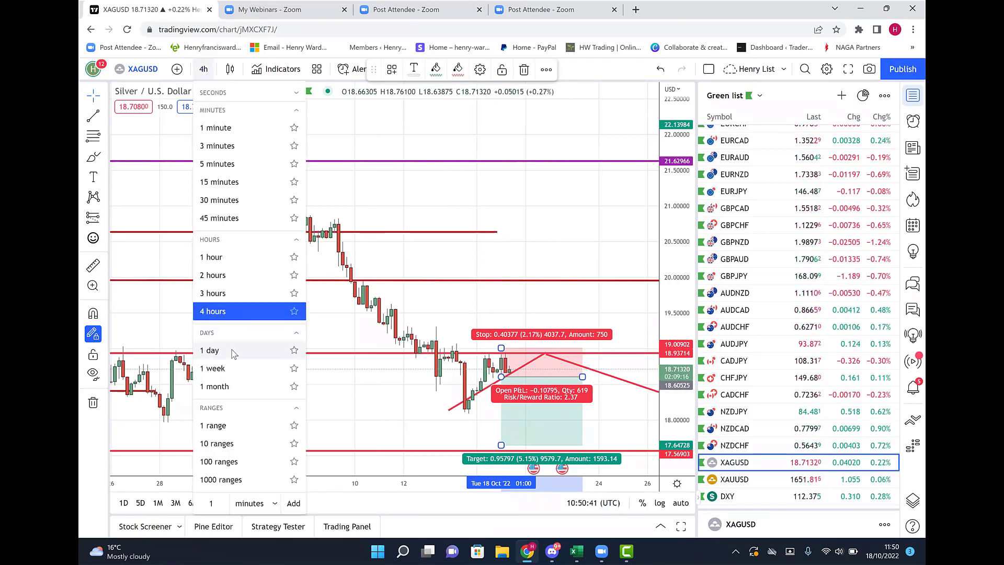
pyautogui.click(233, 352)
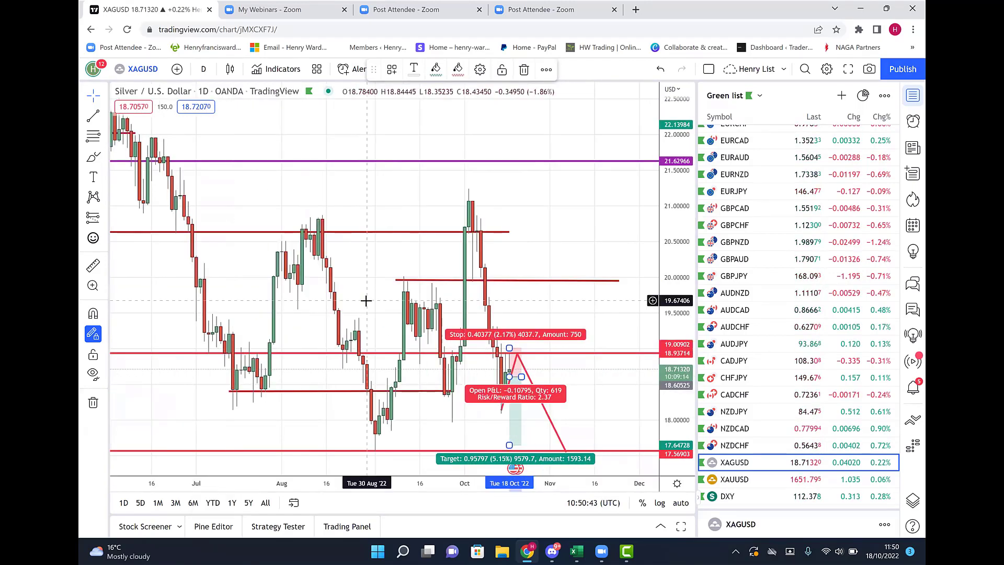
# Step: Compress the XAGUSD price scale around the short setup, and open the XAUUSD daily chart to examine its October short positions
pyautogui.moveTo(671, 261); pyautogui.dragTo(672, 334)
pyautogui.click(618, 371)
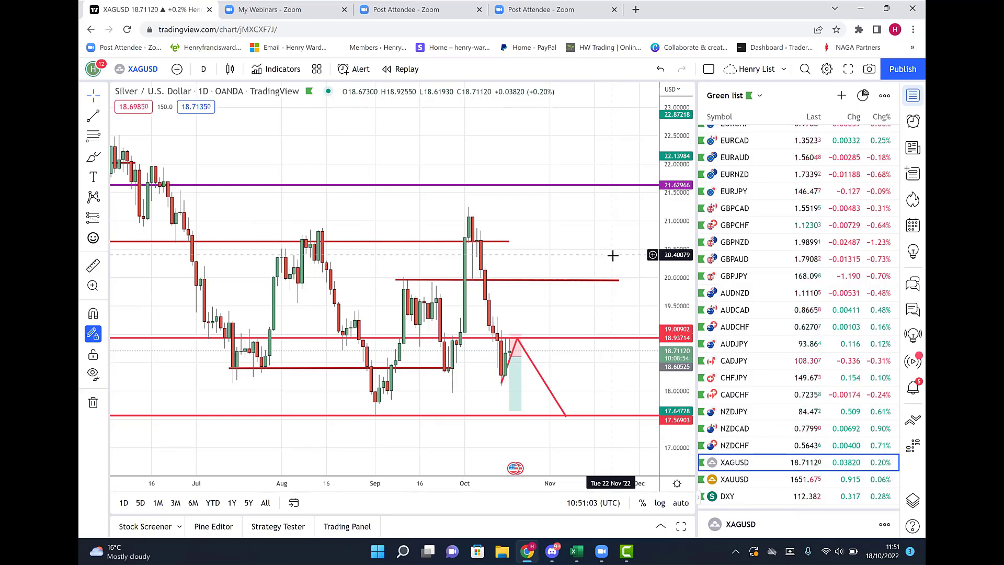
pyautogui.click(736, 484)
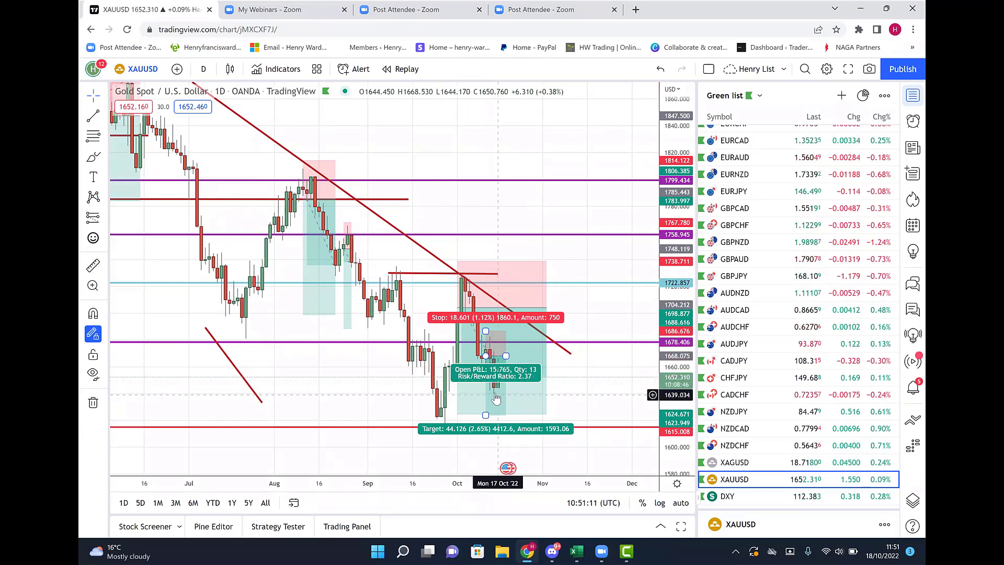
pyautogui.click(518, 393)
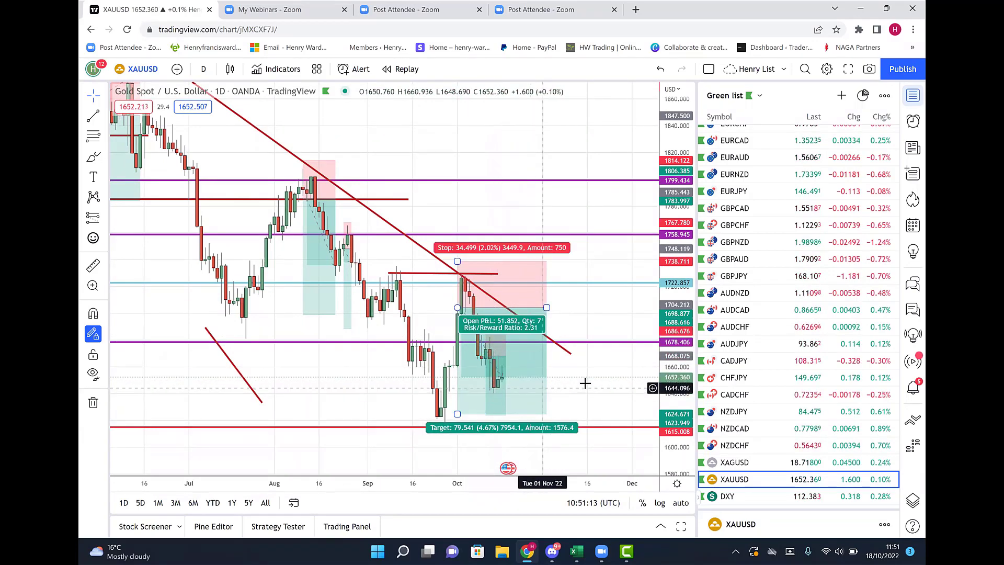
pyautogui.click(585, 384)
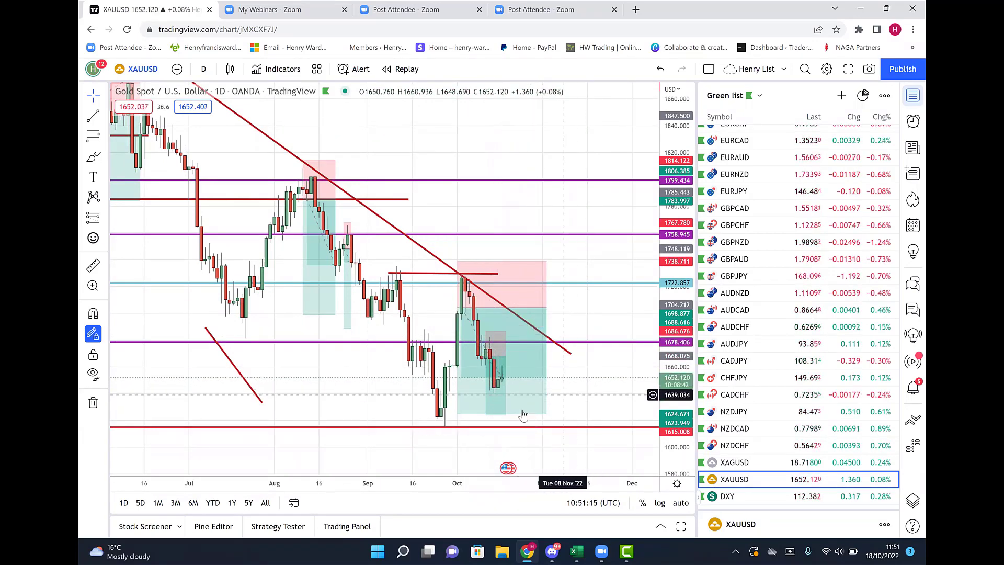
# Step: Try the smaller October XAUUSD short position's target at about 1651.69, and set it to about 1625.11
pyautogui.moveTo(486, 415); pyautogui.dragTo(486, 378)
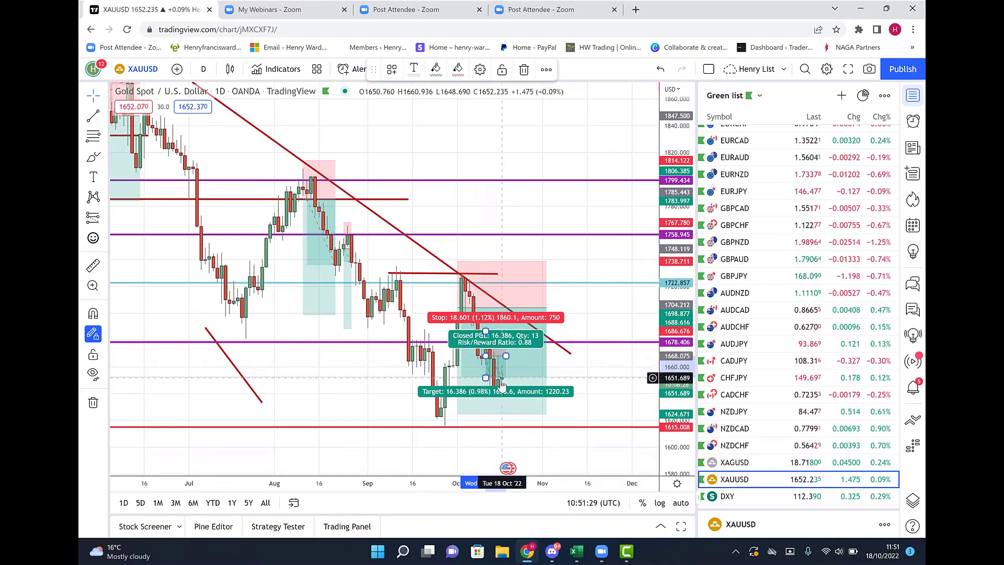
pyautogui.moveTo(486, 377); pyautogui.dragTo(486, 413)
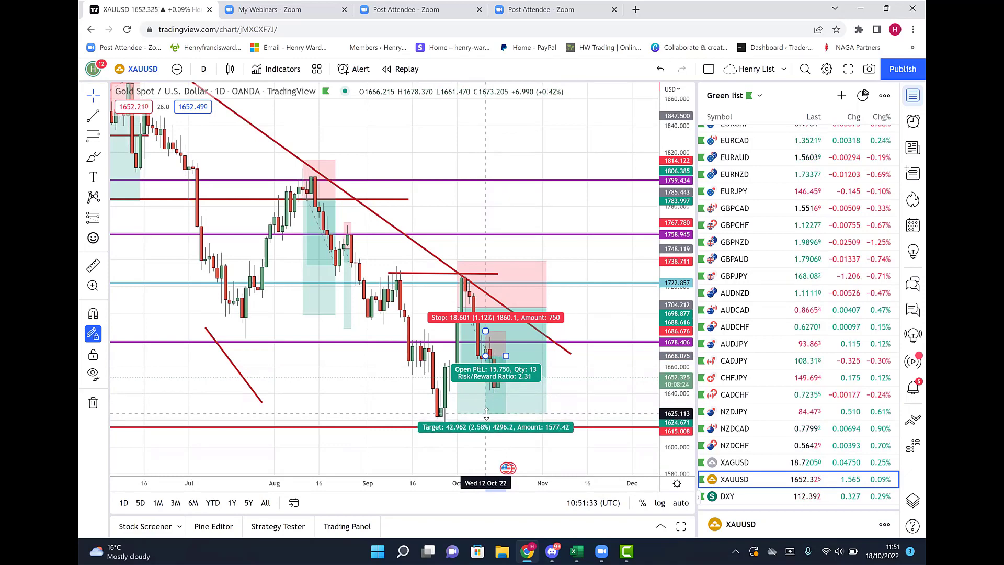
pyautogui.click(581, 390)
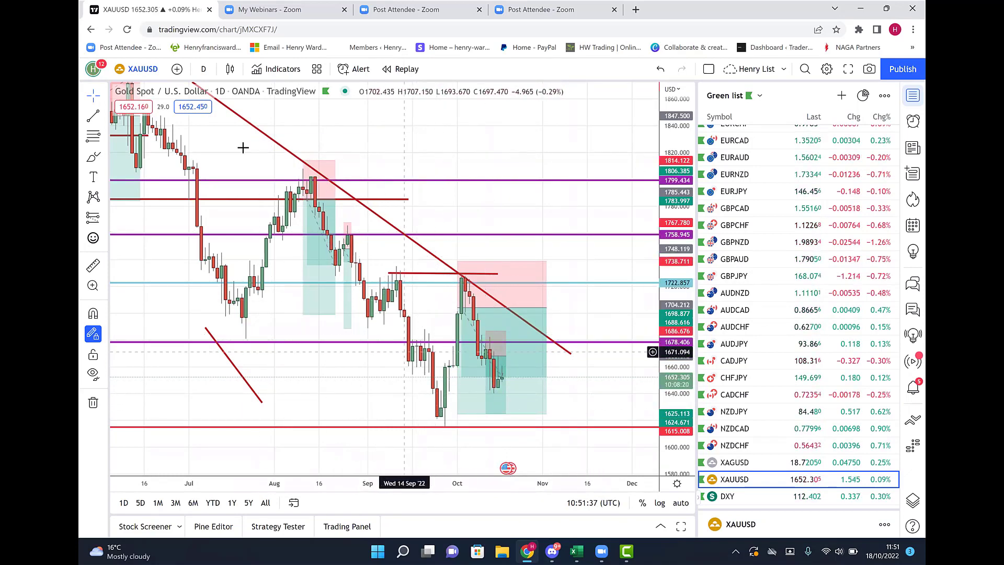
# Step: Compare the open profit and targets of the two overlapping October short positions on the XAUUSD chart
pyautogui.moveTo(459, 308)
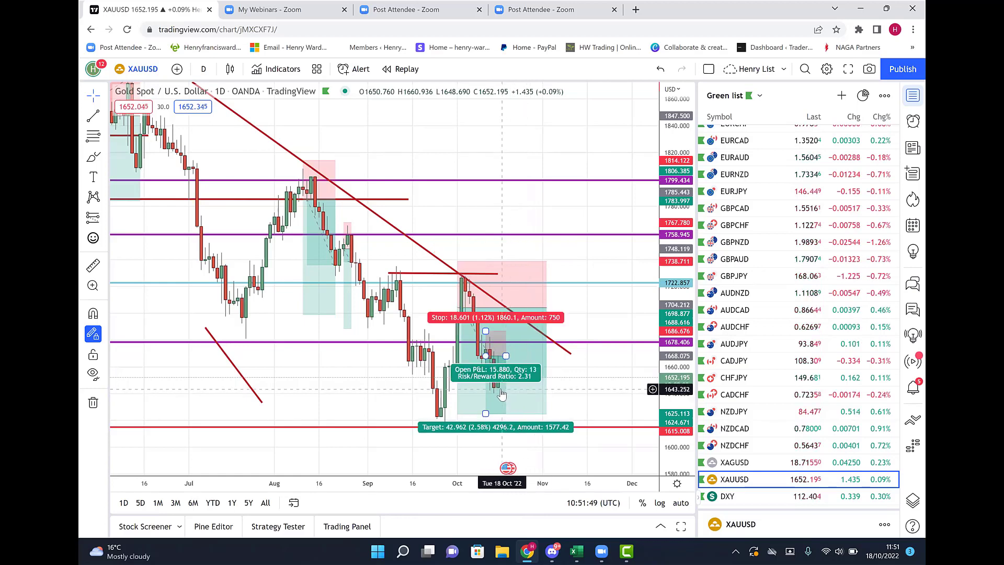
pyautogui.moveTo(522, 389)
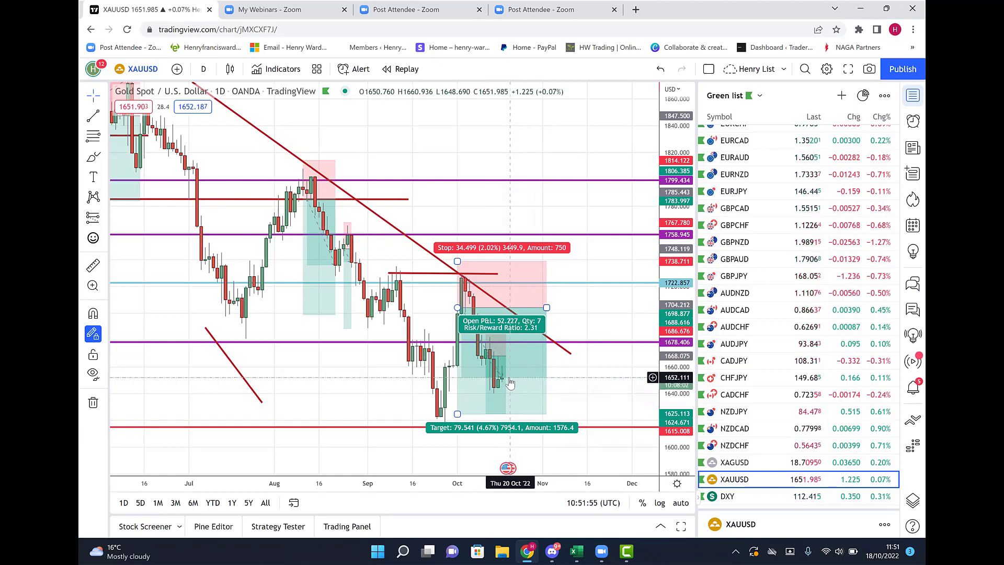
pyautogui.click(494, 387)
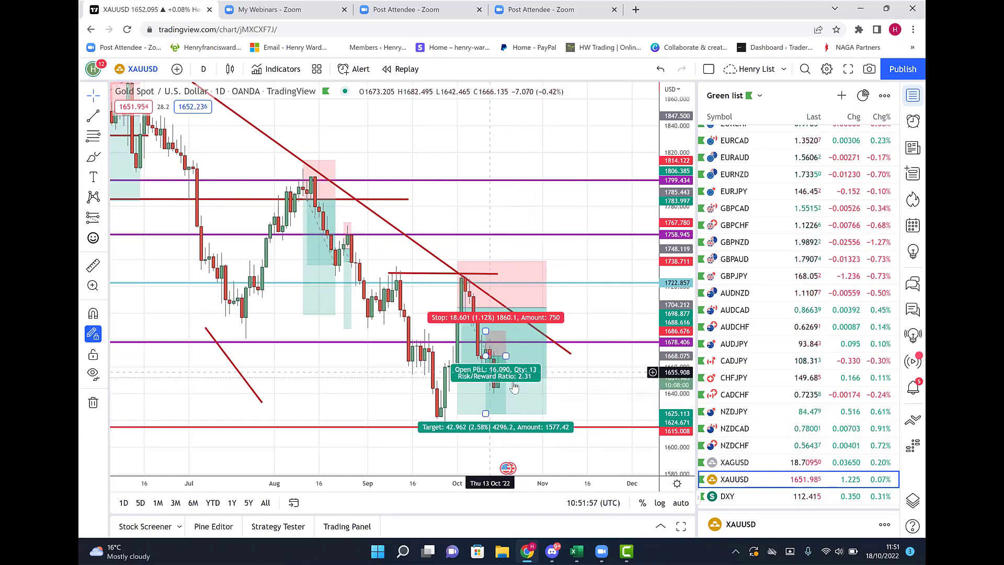
pyautogui.click(584, 386)
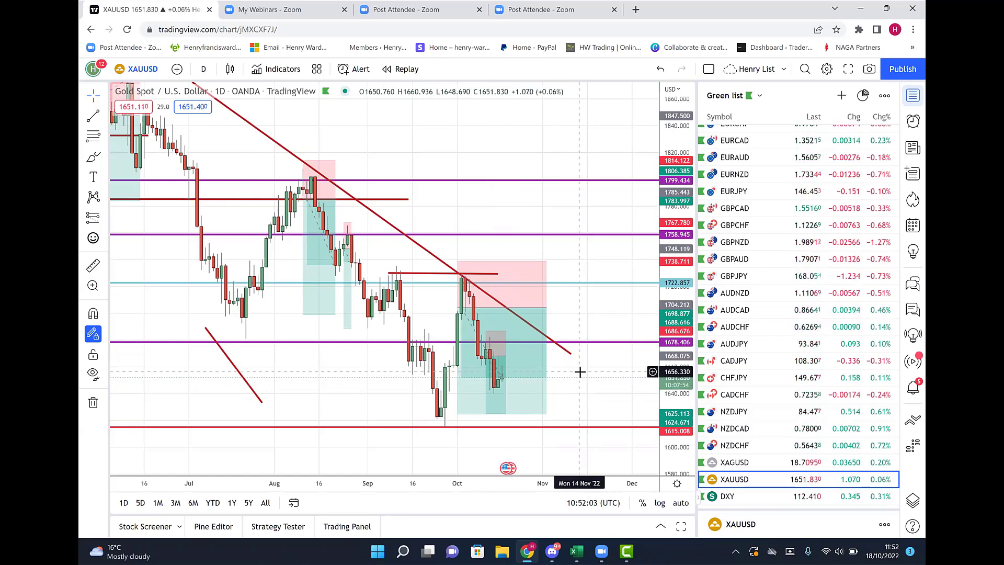
# Step: Open the DXY daily chart and examine price against the rising trend line and the horizontal levels near the October candles
pyautogui.click(739, 498)
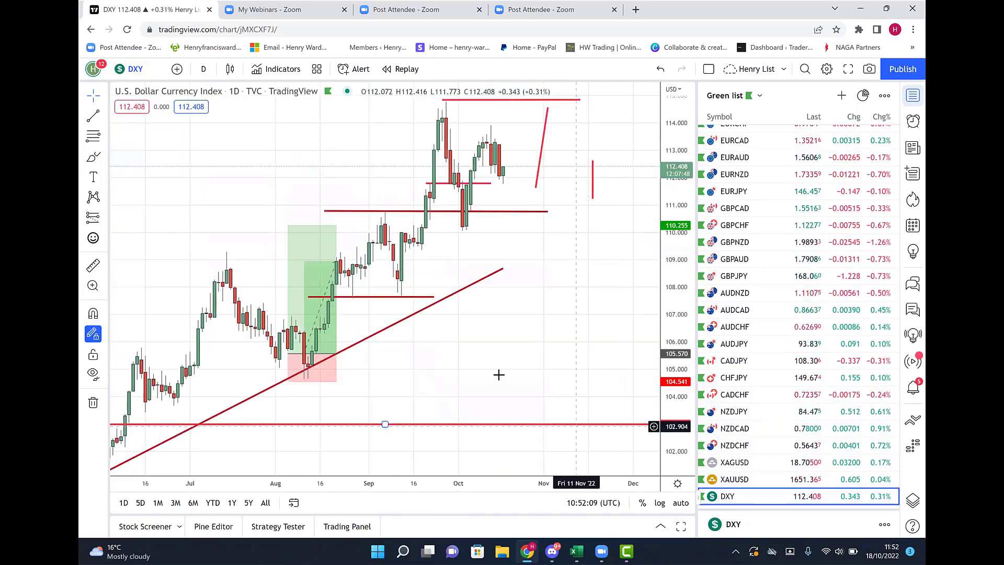
pyautogui.moveTo(530, 328); pyautogui.dragTo(564, 314)
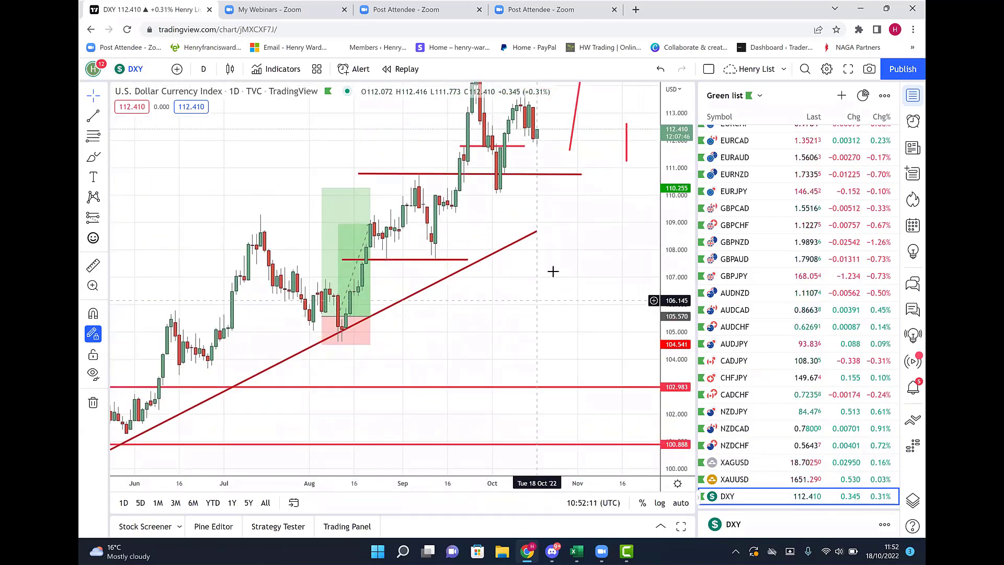
pyautogui.moveTo(678, 207); pyautogui.dragTo(678, 235)
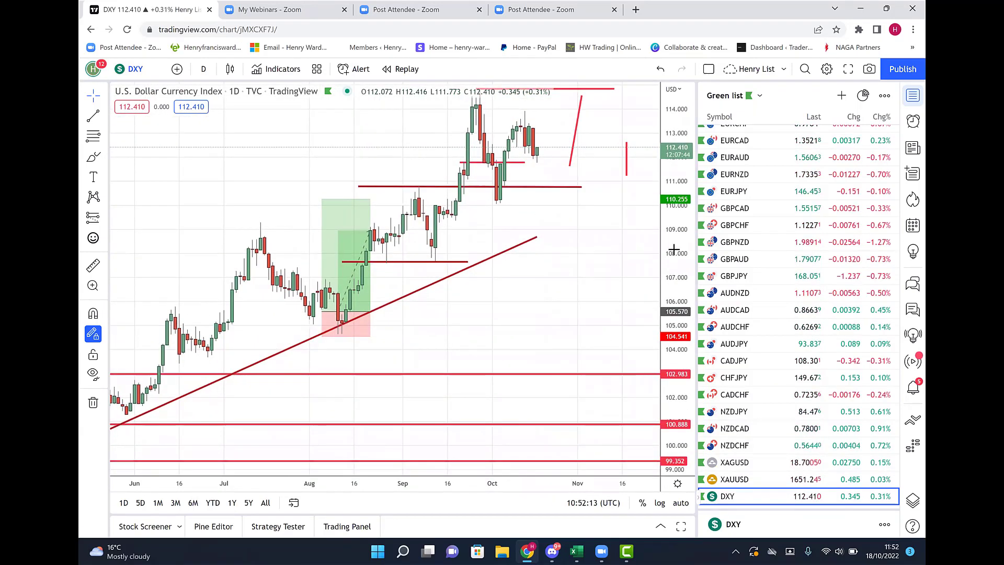
pyautogui.moveTo(583, 285); pyautogui.dragTo(600, 303)
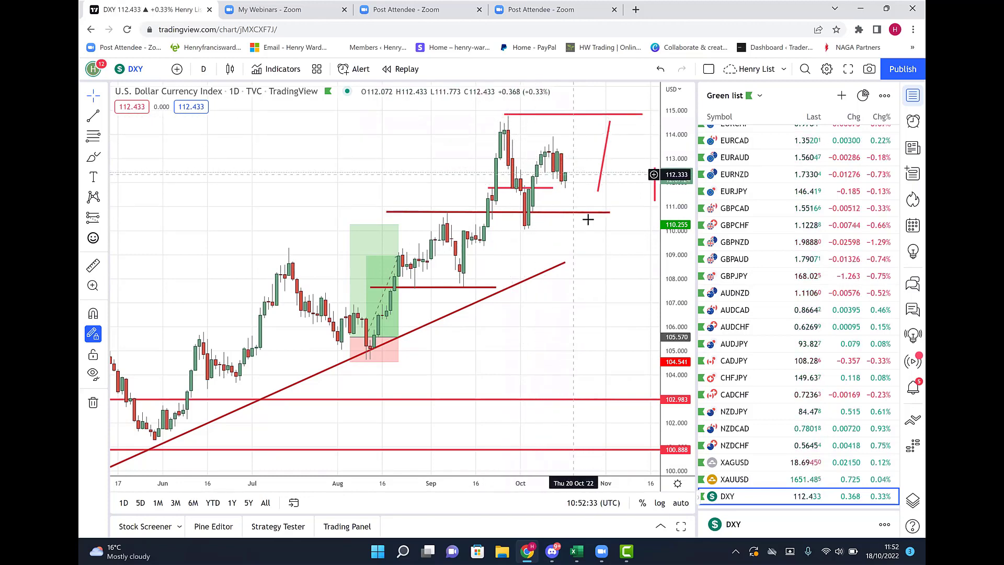
pyautogui.moveTo(567, 245); pyautogui.dragTo(532, 237)
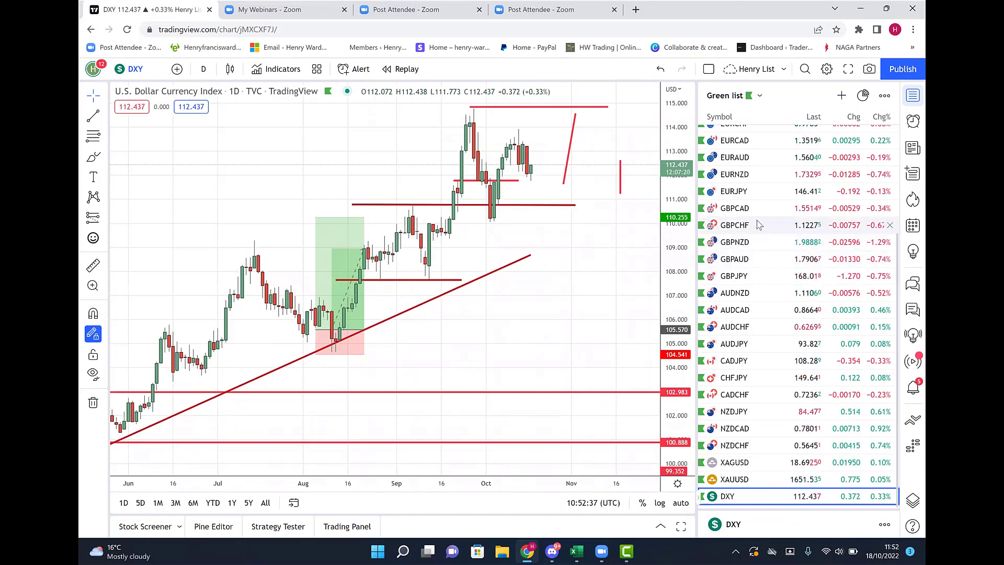
# Step: Open the GBPUSD daily chart and examine the current short position at the falling trend line
pyautogui.scroll(3, 759, 231)
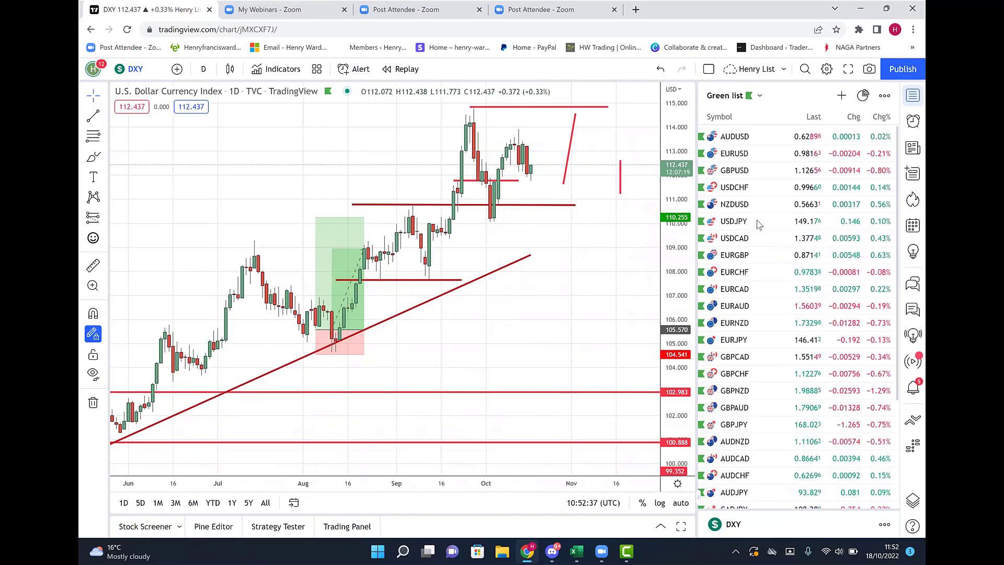
pyautogui.click(745, 178)
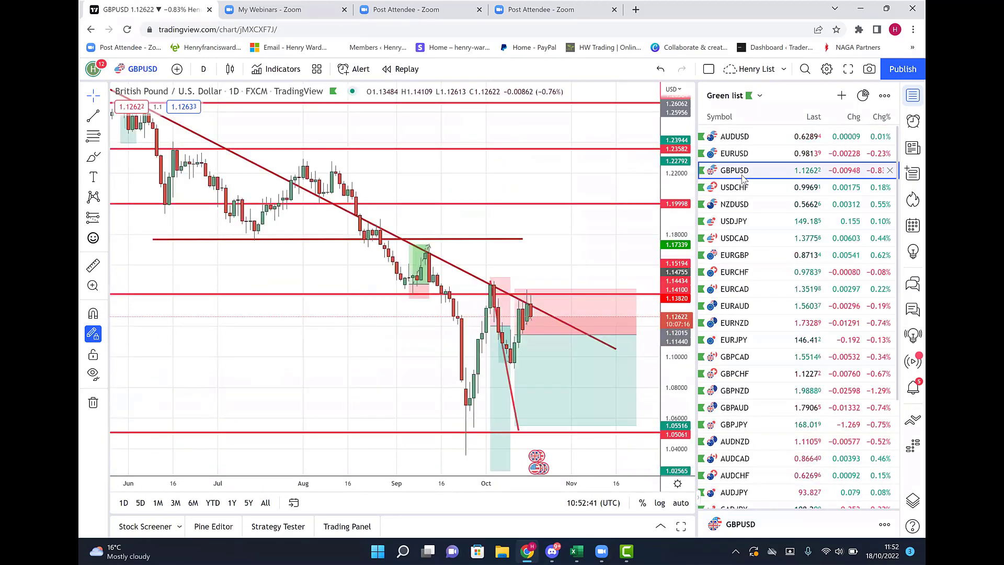
pyautogui.moveTo(526, 337)
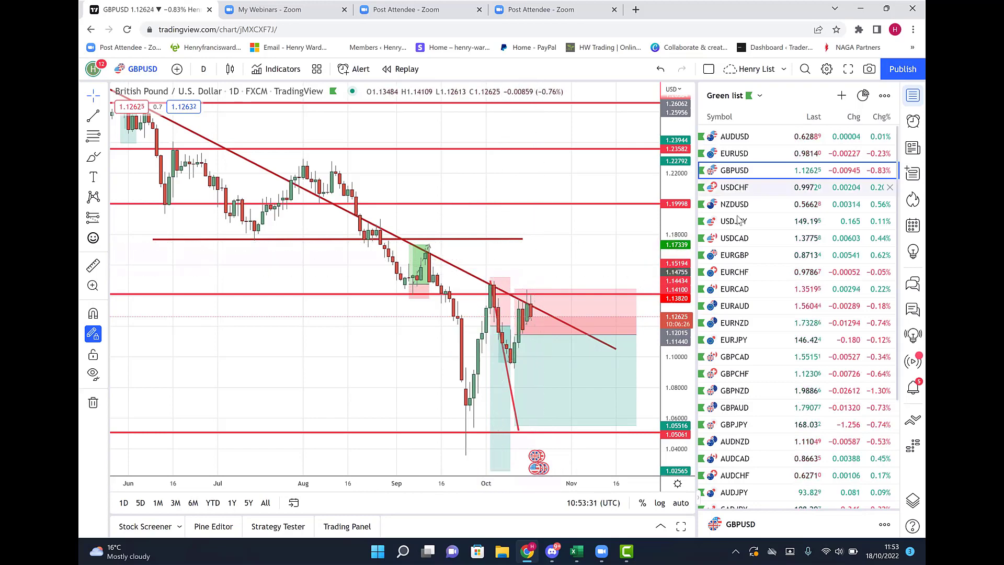
# Step: Open the EURGBP daily chart and examine the stop and target of the mid-October short position
pyautogui.click(732, 260)
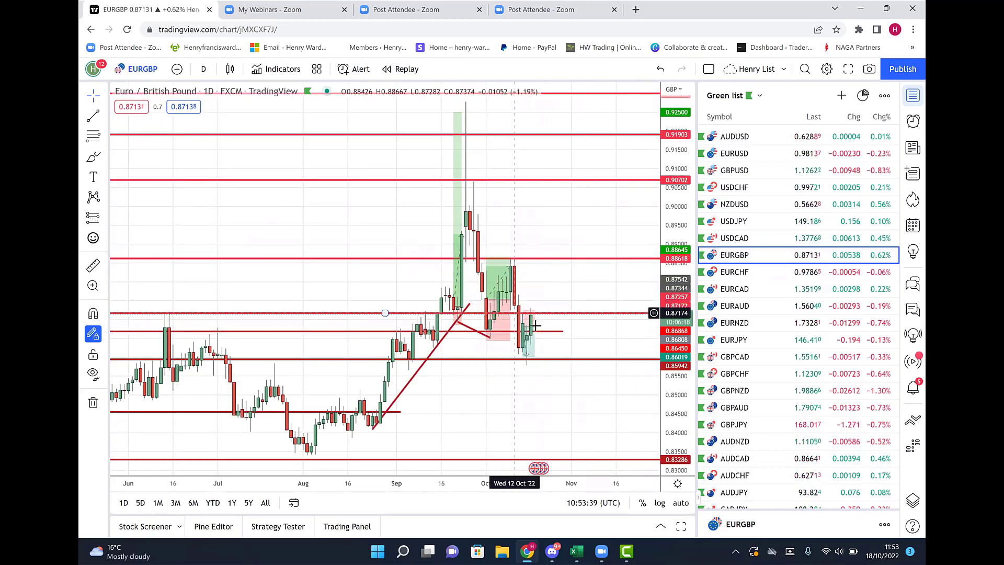
pyautogui.moveTo(525, 309)
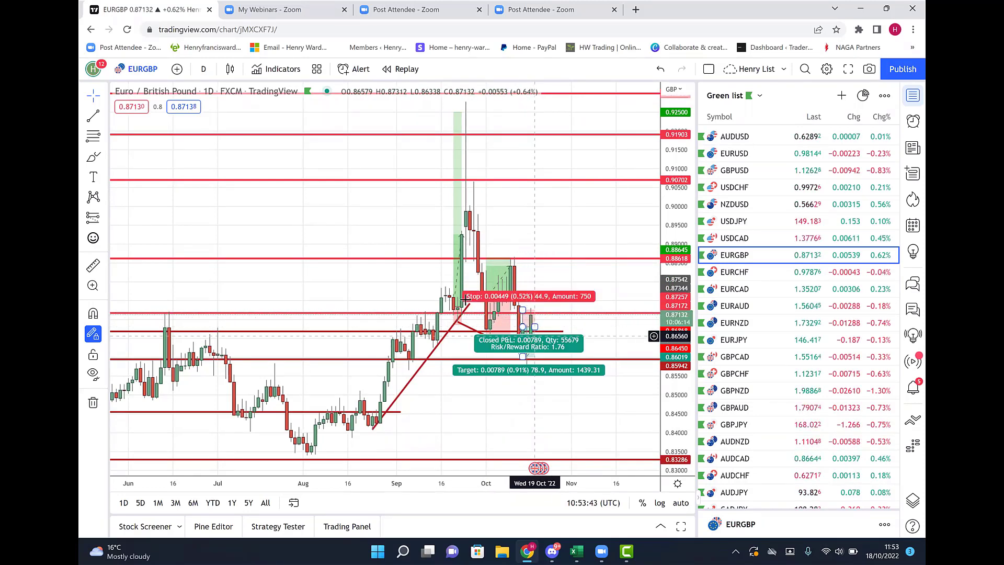
pyautogui.moveTo(515, 264)
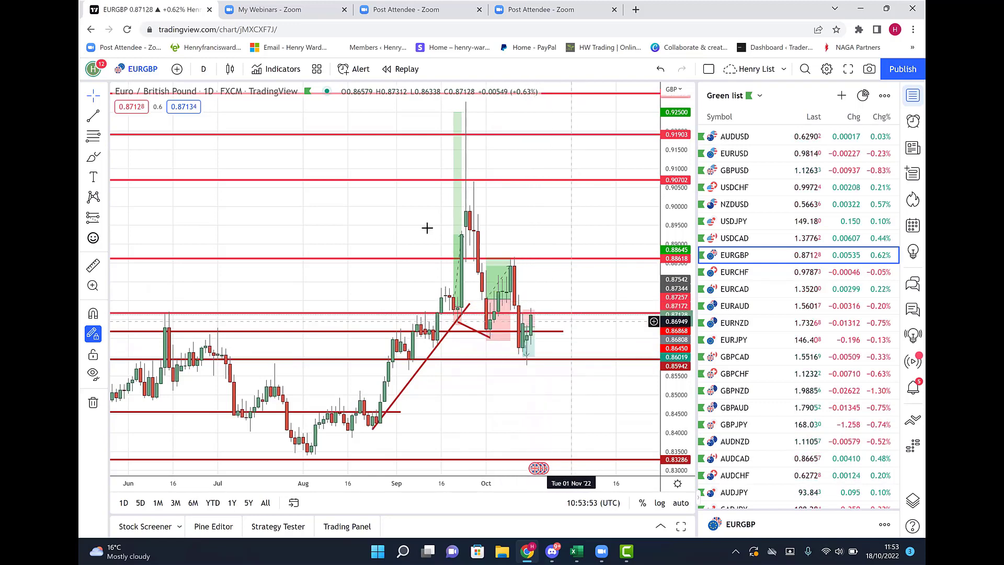
# Step: Examine the EURGBP short position on the 4-hour timeframe and return the chart to the daily timeframe
pyautogui.click(203, 72)
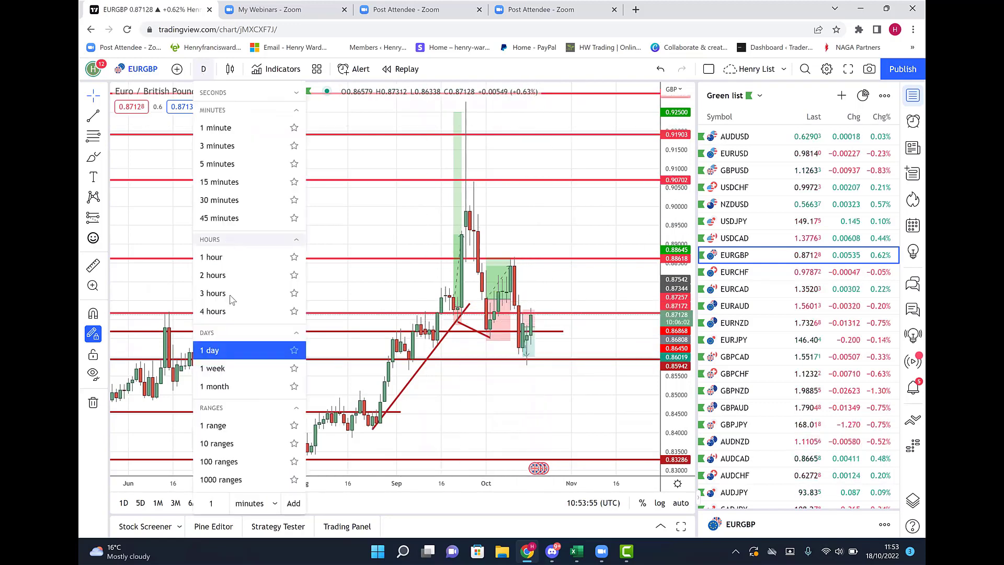
pyautogui.click(228, 313)
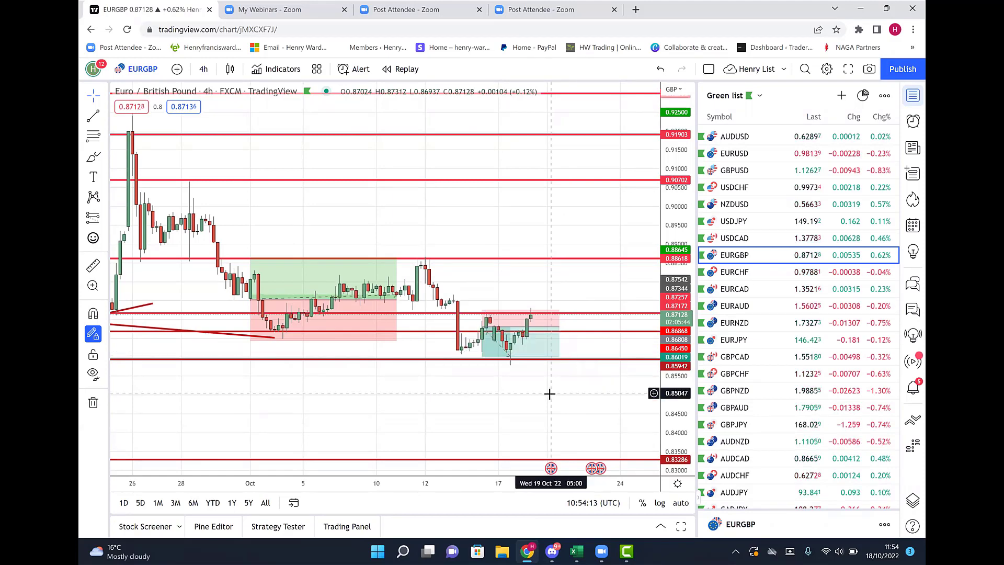
pyautogui.click(203, 69)
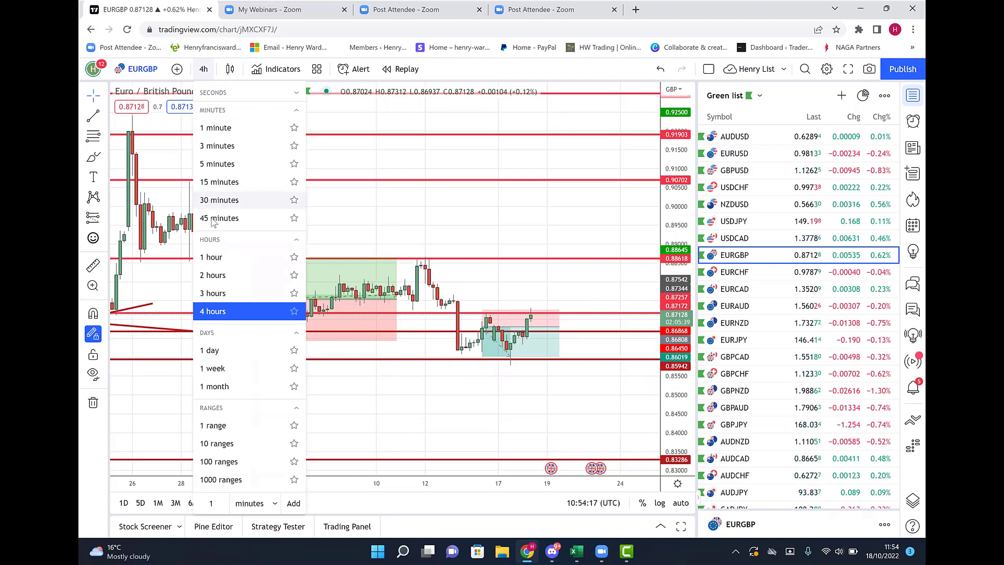
pyautogui.click(212, 350)
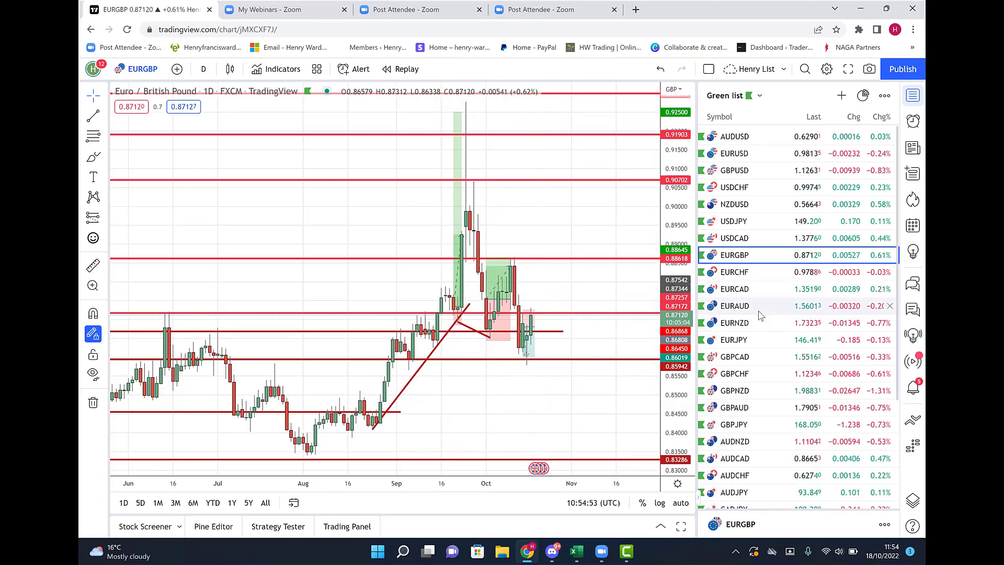
# Step: Review the GBPCAD and GBPCHF daily charts with their past short positions and horizontal levels
pyautogui.click(740, 358)
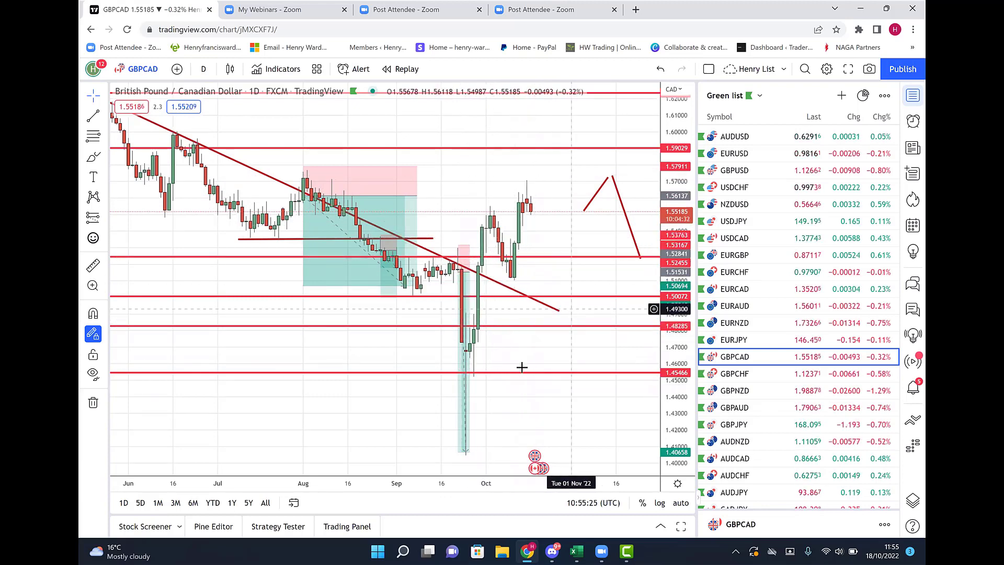
pyautogui.moveTo(467, 440)
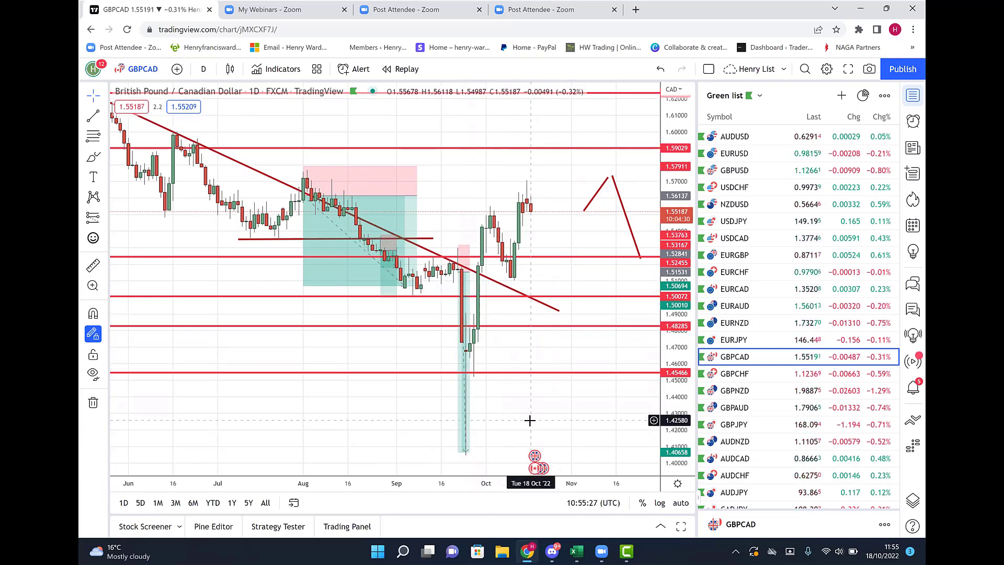
pyautogui.click(737, 378)
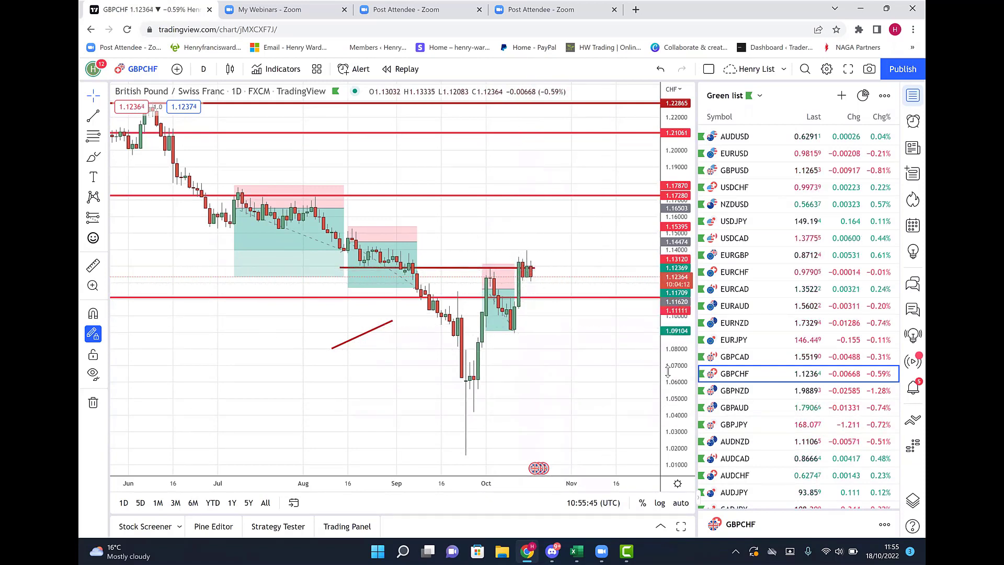
# Step: Open the GBPNZD daily chart and examine the October long position's target and stop against the surrounding horizontal levels
pyautogui.click(730, 393)
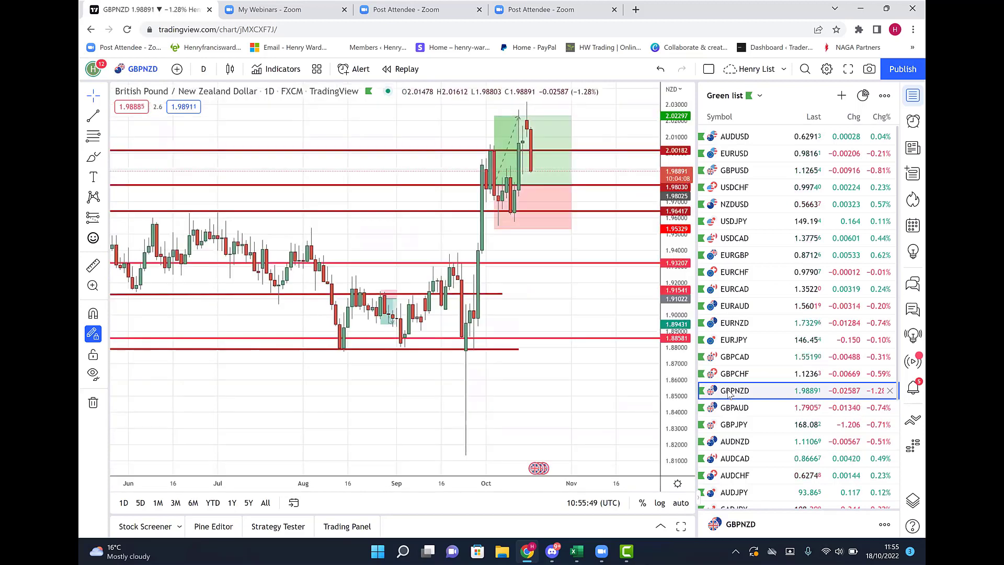
pyautogui.click(502, 223)
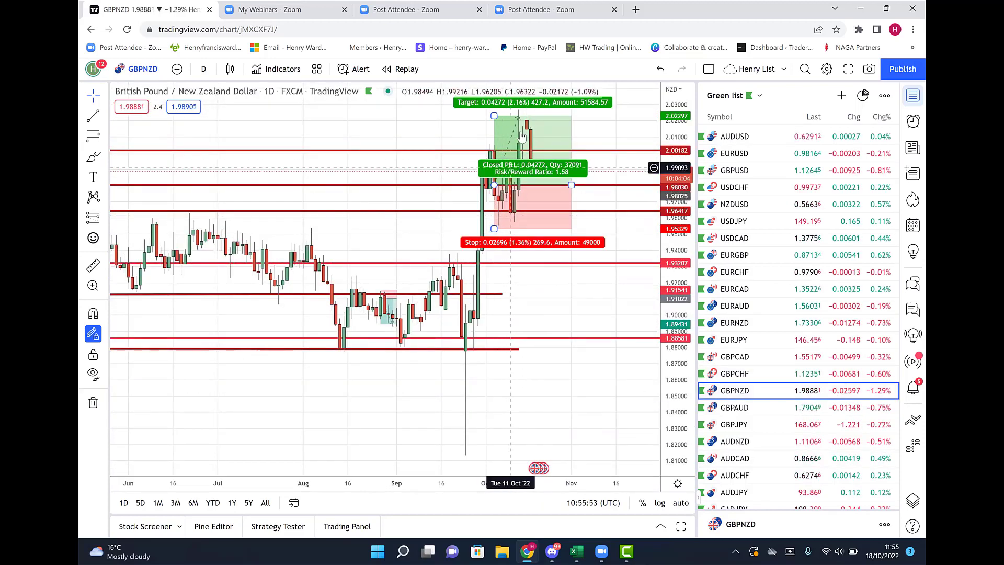
pyautogui.click(594, 139)
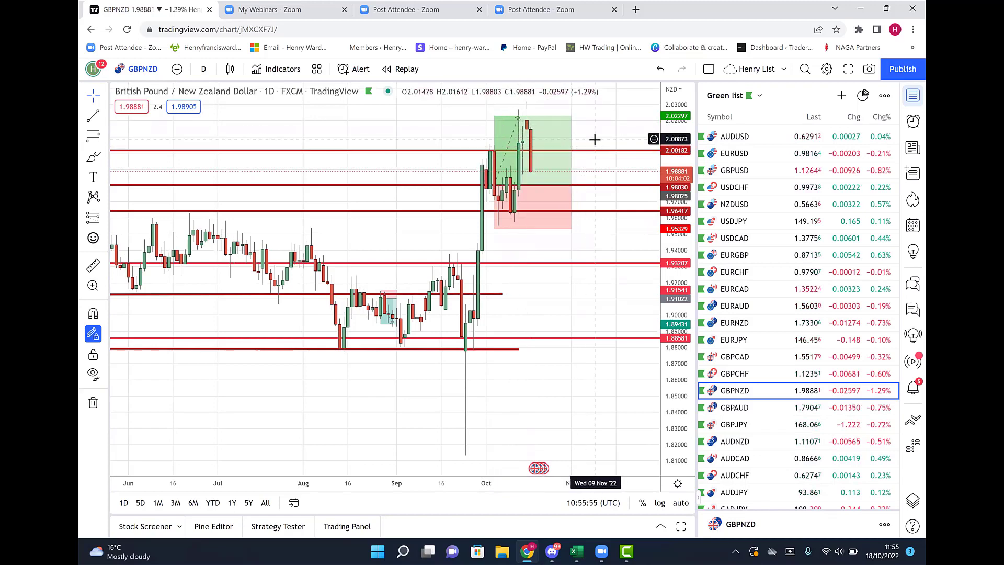
pyautogui.scroll(1, 595, 139)
pyautogui.click(551, 171)
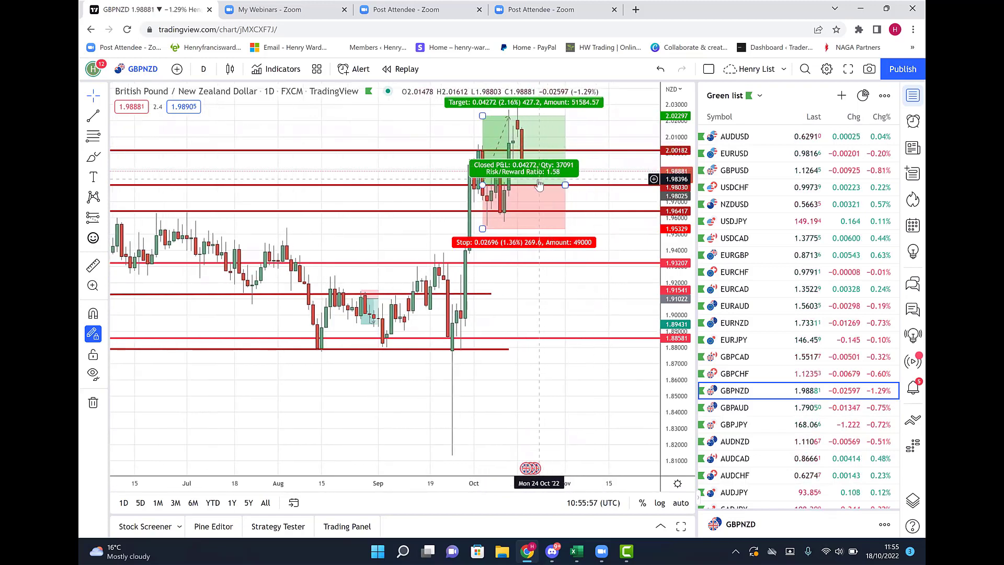
pyautogui.click(523, 245)
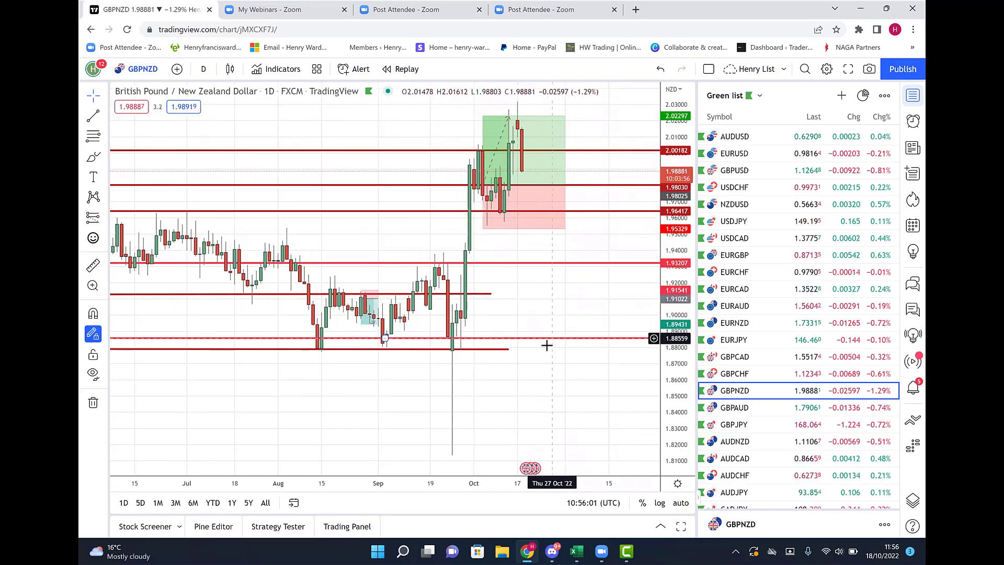
pyautogui.moveTo(574, 328); pyautogui.dragTo(570, 335)
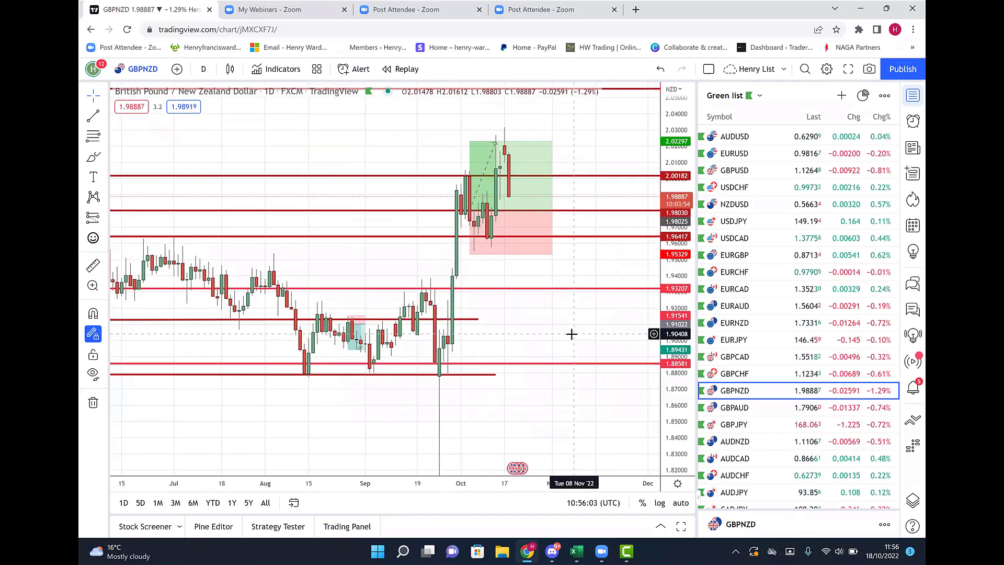
# Step: Examine the GBPNZD October long position and compare its horizontal levels with daily price history back to 2017
pyautogui.click(506, 157)
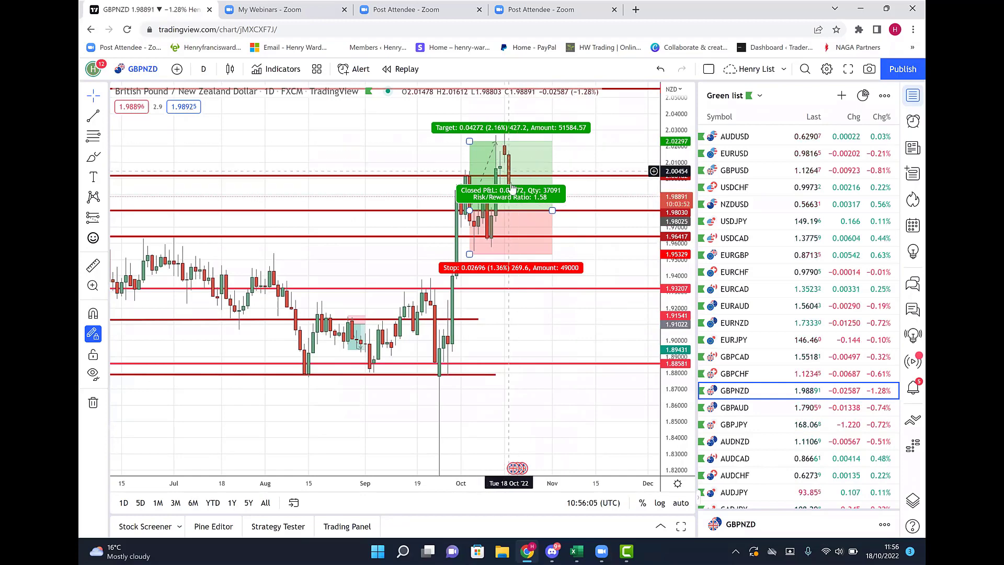
pyautogui.click(595, 202)
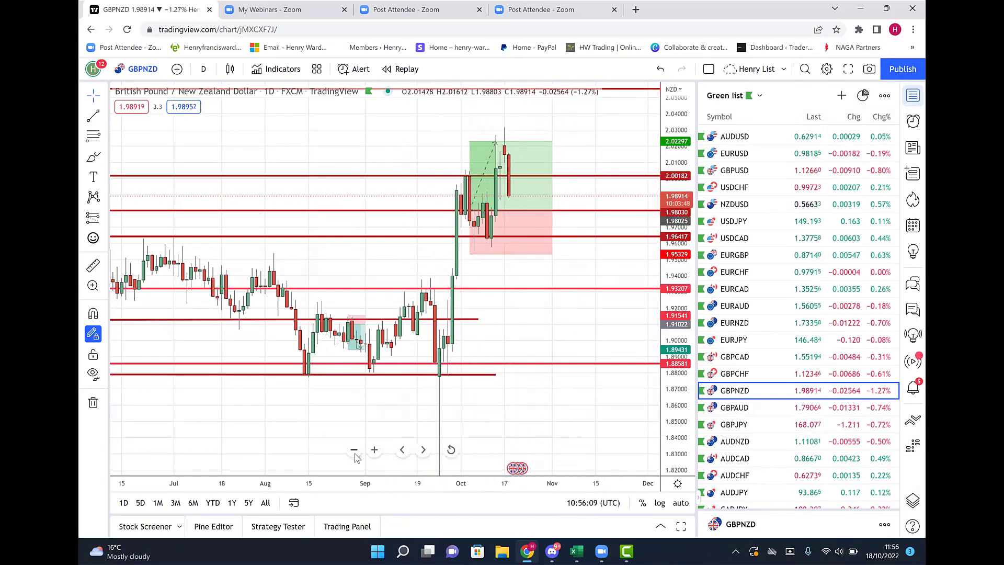
pyautogui.click(355, 456)
pyautogui.click(355, 456)
pyautogui.click(355, 456)
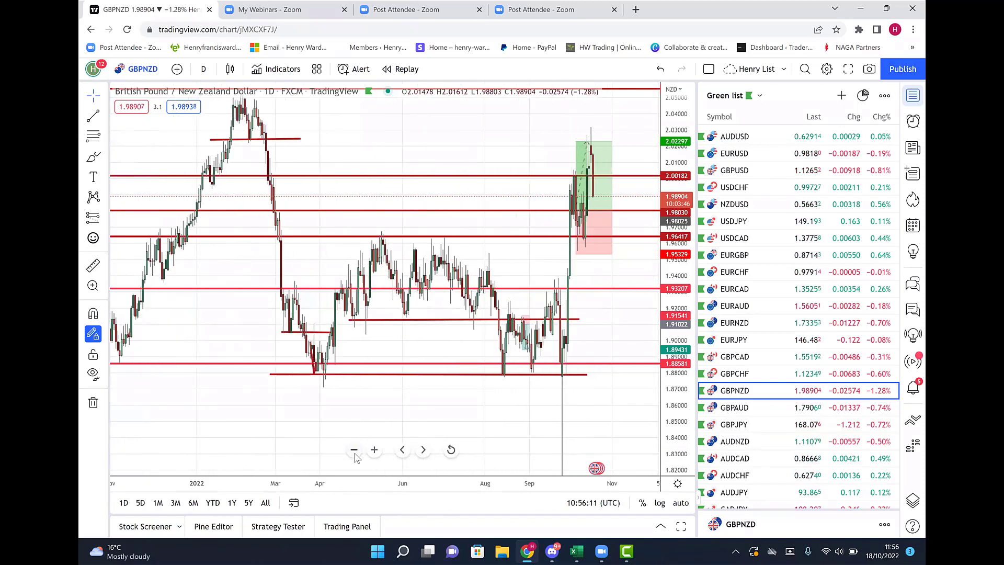
pyautogui.click(355, 456)
pyautogui.click(356, 456)
pyautogui.click(355, 456)
pyautogui.click(355, 456)
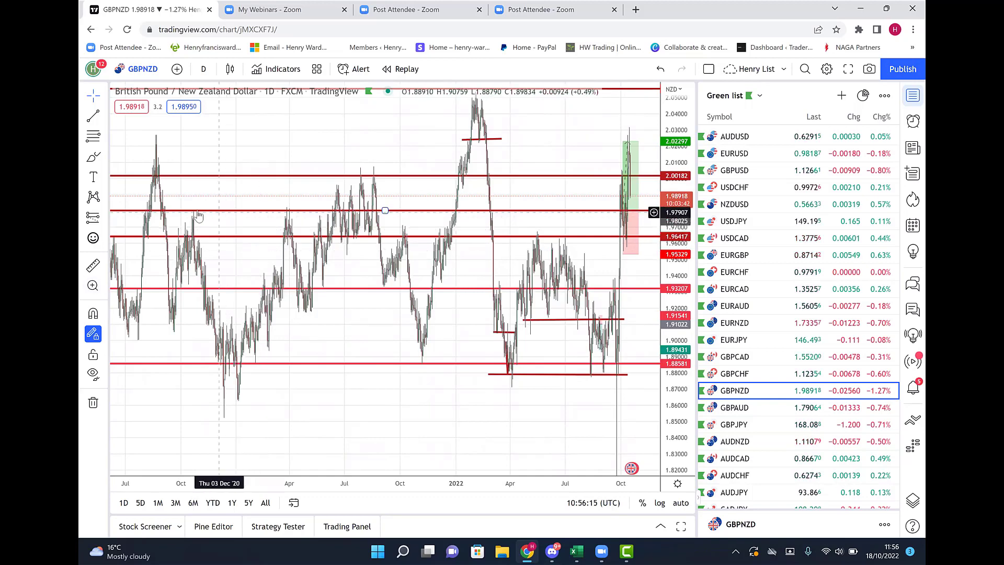
pyautogui.moveTo(366, 452)
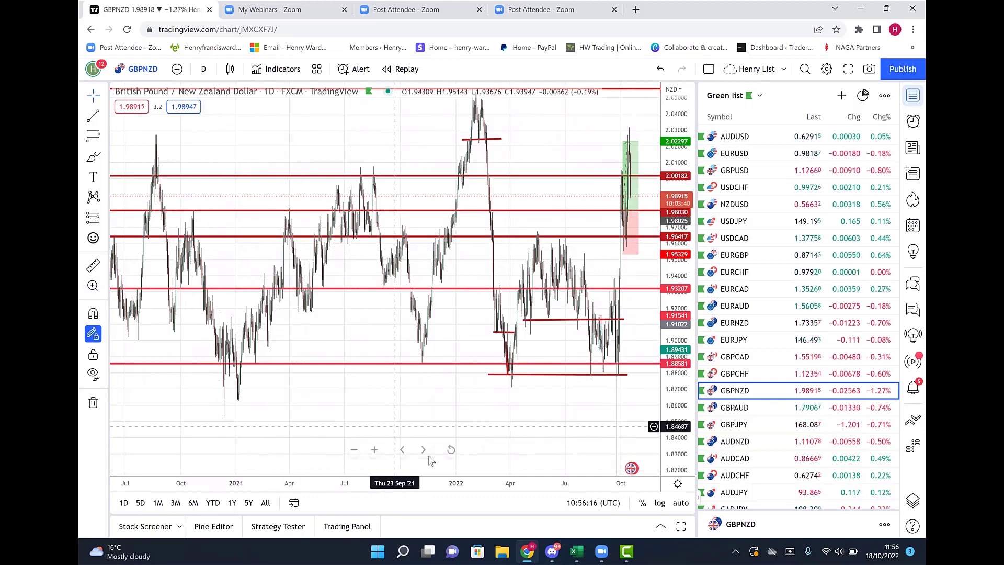
pyautogui.click(355, 450)
pyautogui.click(355, 451)
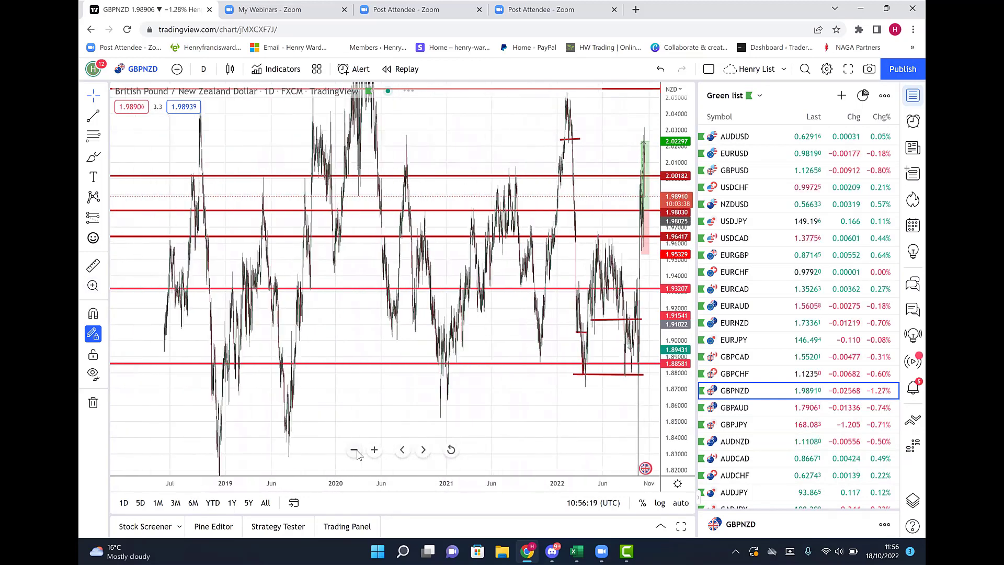
pyautogui.click(355, 450)
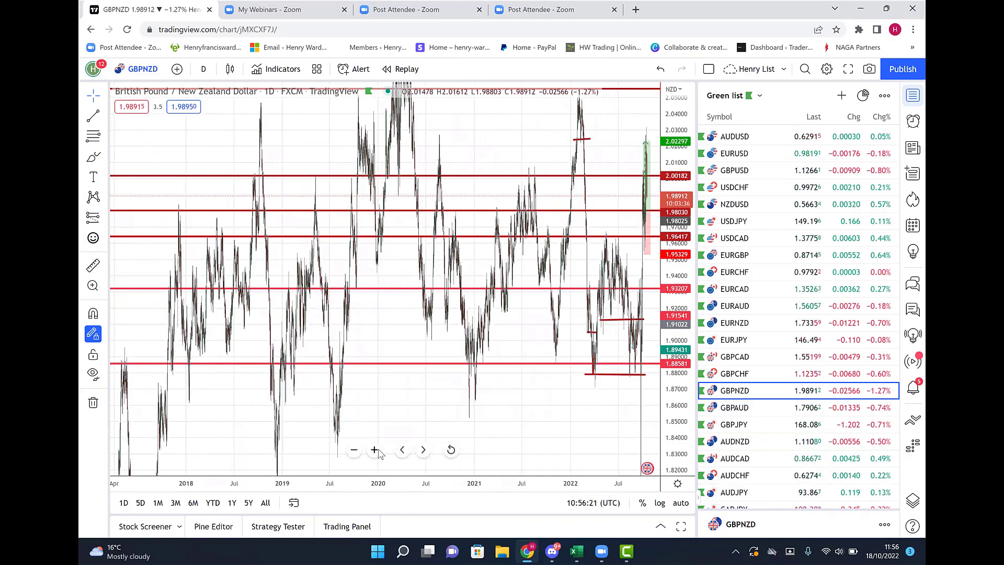
# Step: Return to GBPNZD's recent daily candles and examine the long position's entry, target and stop
pyautogui.click(375, 450)
pyautogui.click(374, 450)
pyautogui.click(374, 450)
pyautogui.click(375, 450)
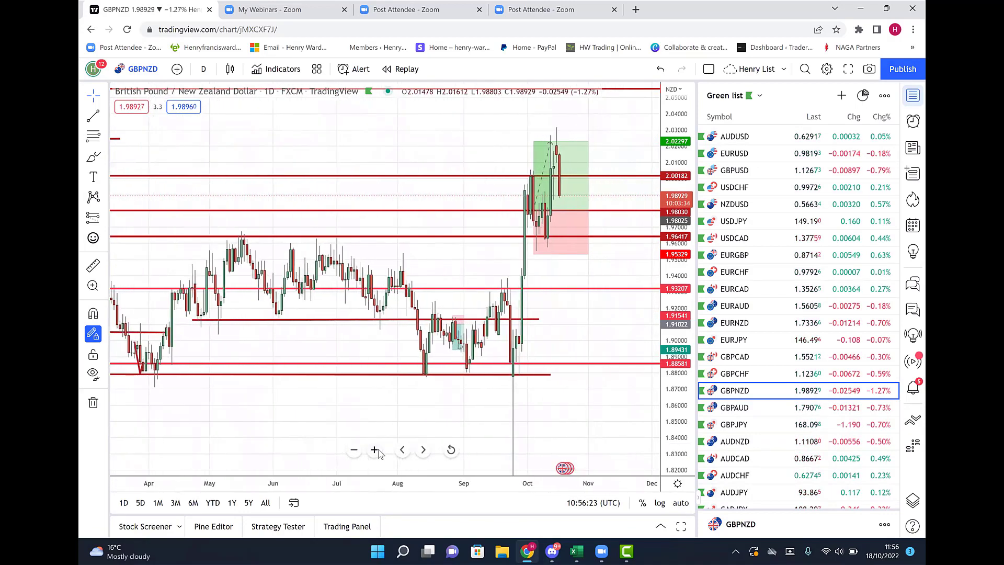
pyautogui.click(375, 450)
pyautogui.click(375, 450)
pyautogui.click(375, 450)
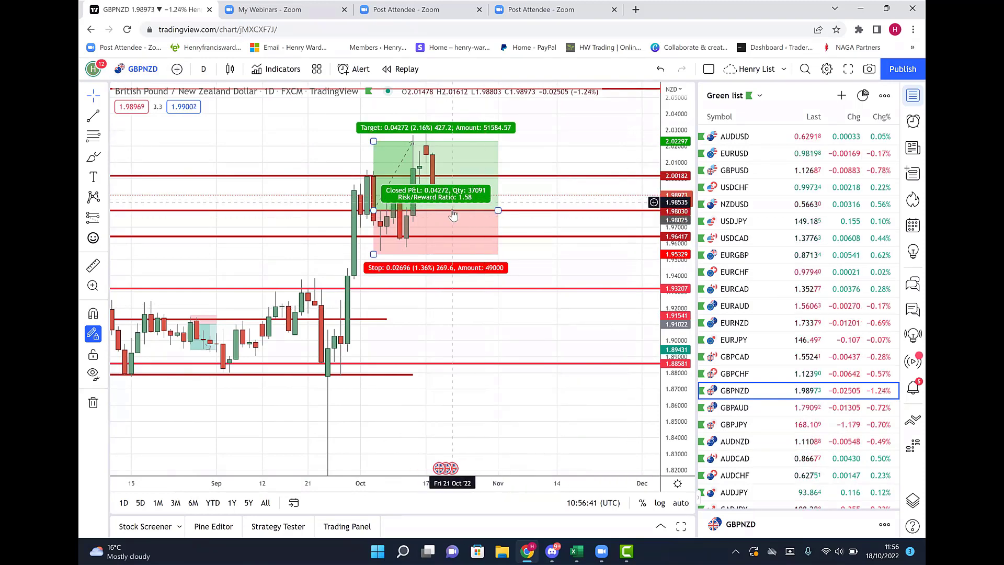
pyautogui.moveTo(452, 205)
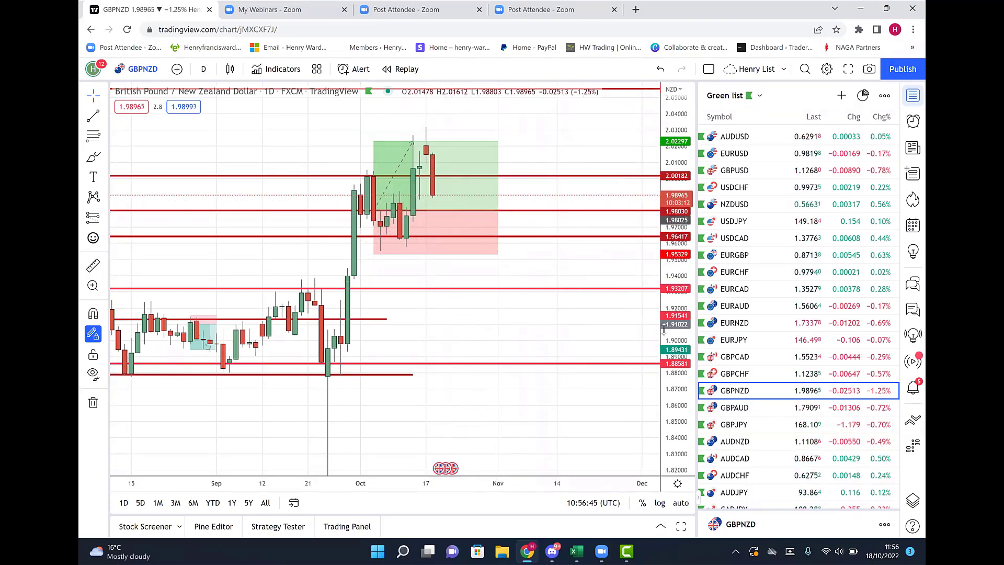
# Step: Open the GBPAUD chart and examine the mid-October long position on the 4-hour timeframe
pyautogui.click(735, 411)
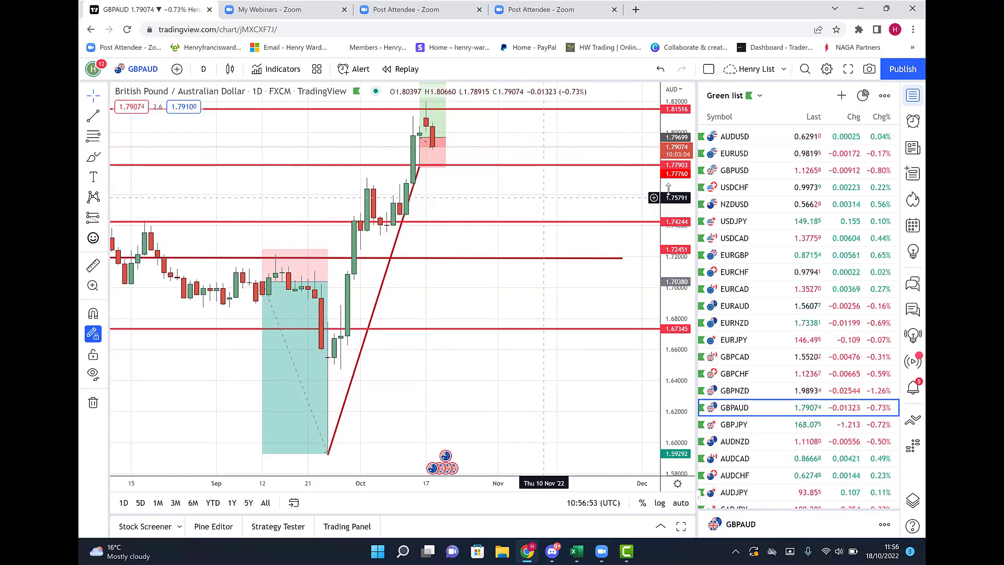
pyautogui.moveTo(669, 190); pyautogui.dragTo(670, 235)
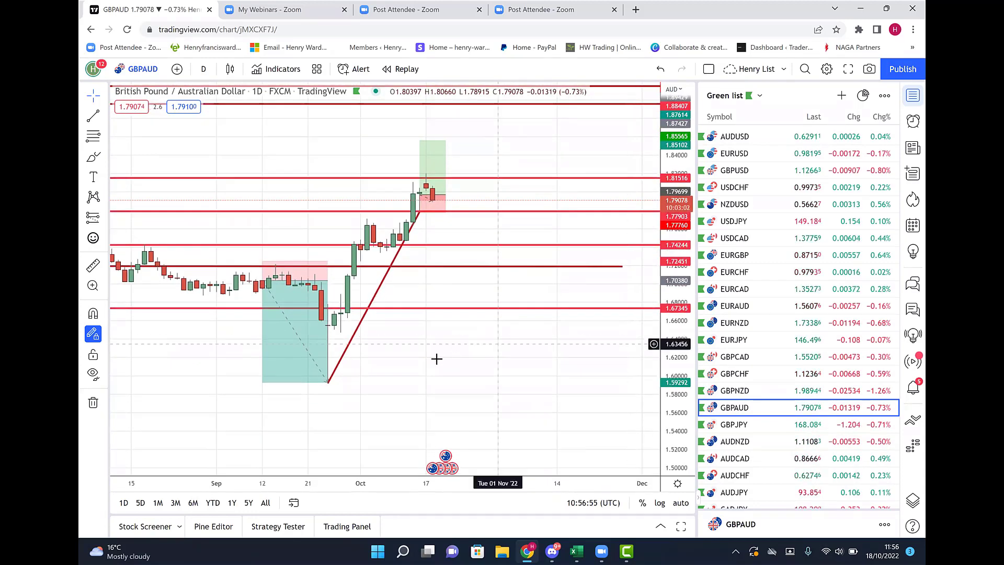
pyautogui.moveTo(505, 381); pyautogui.dragTo(572, 397)
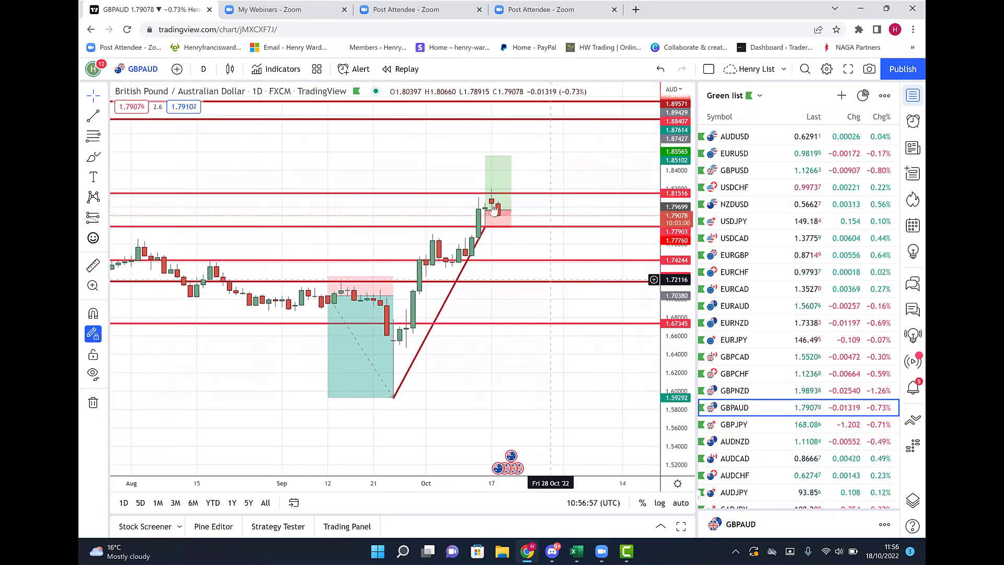
pyautogui.click(486, 209)
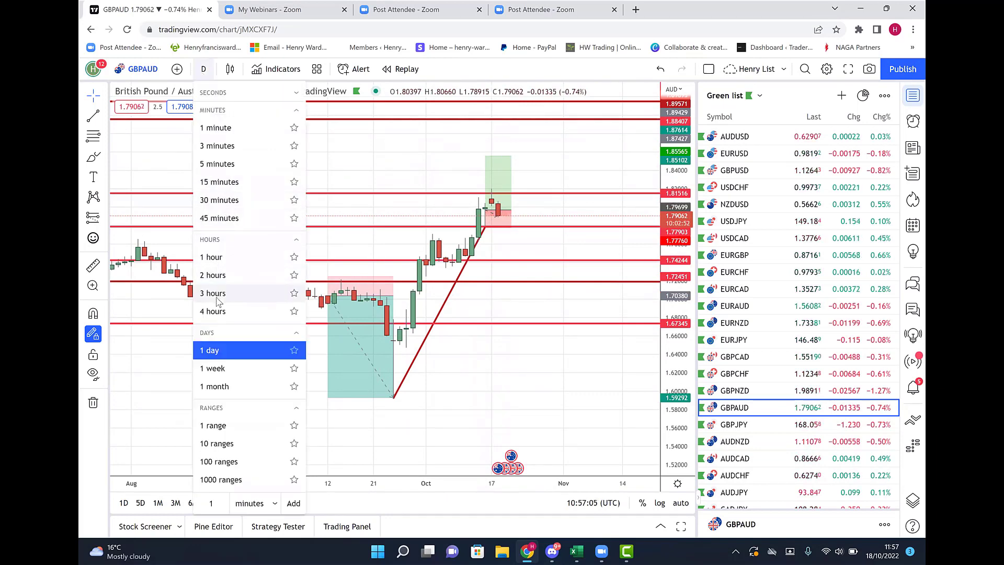
pyautogui.click(218, 312)
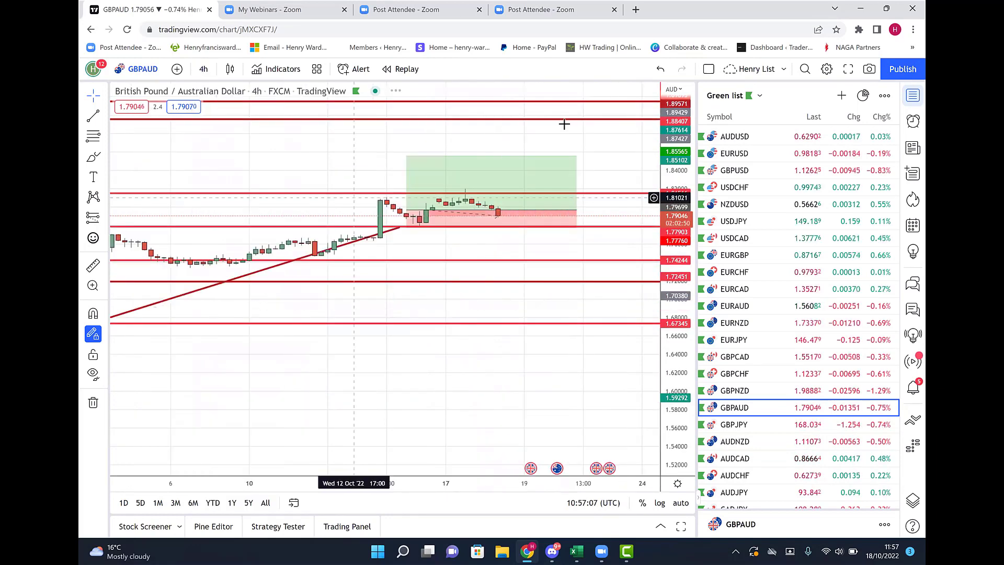
pyautogui.moveTo(675, 160); pyautogui.dragTo(658, 103)
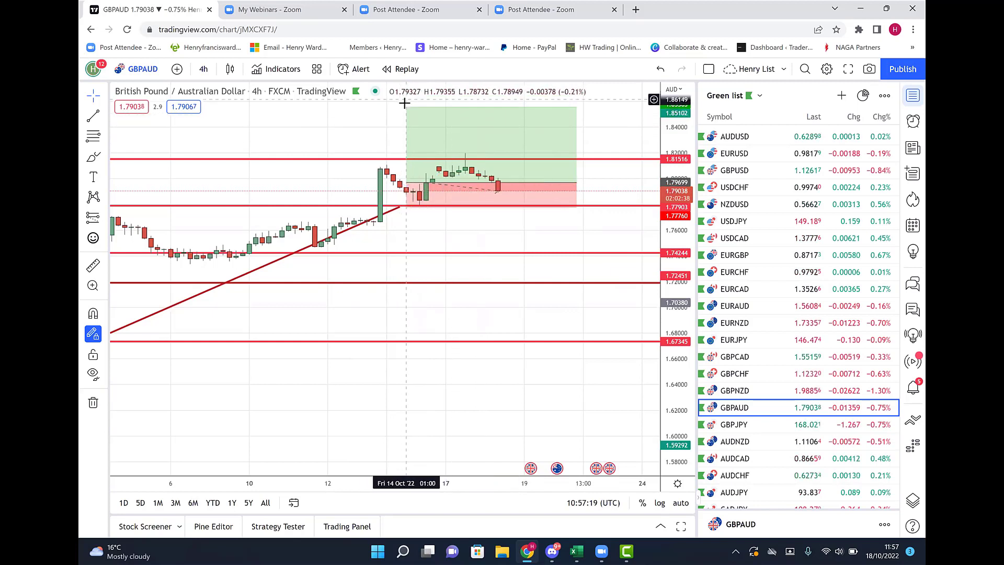
# Step: Try a 1.81981 target on the GBPAUD long position and move the target back up to 1.85579
pyautogui.moveTo(405, 136); pyautogui.dragTo(407, 152)
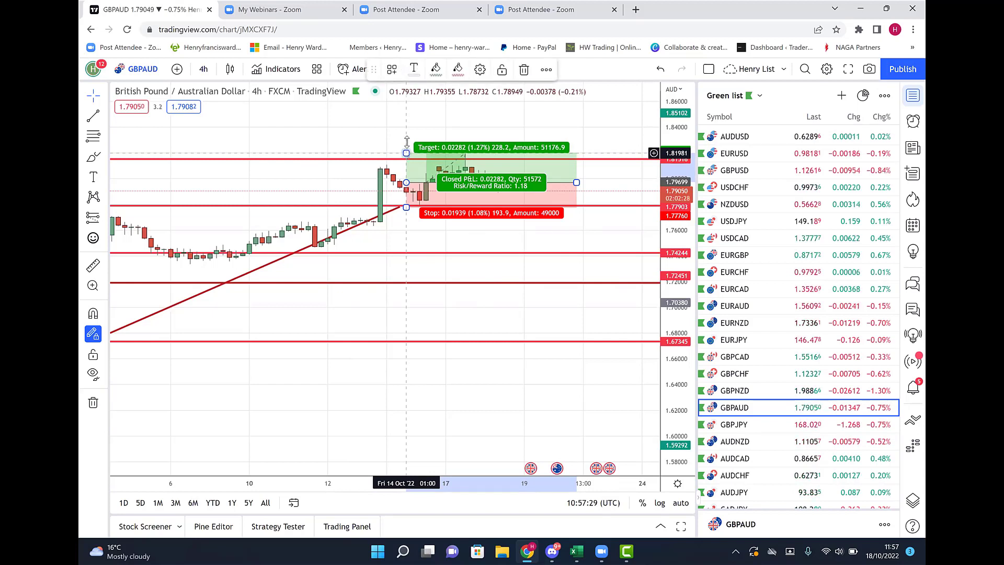
pyautogui.moveTo(407, 141); pyautogui.dragTo(402, 106)
pyautogui.click(361, 125)
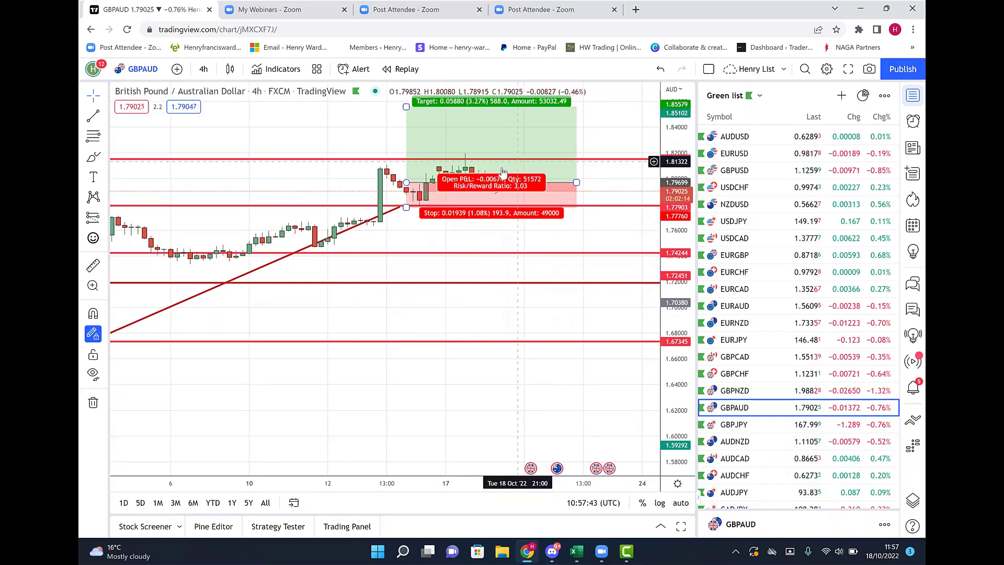
# Step: Return to the daily timeframe and review the GBPJPY chart's price history and past positions against its horizontal levels
pyautogui.click(203, 69)
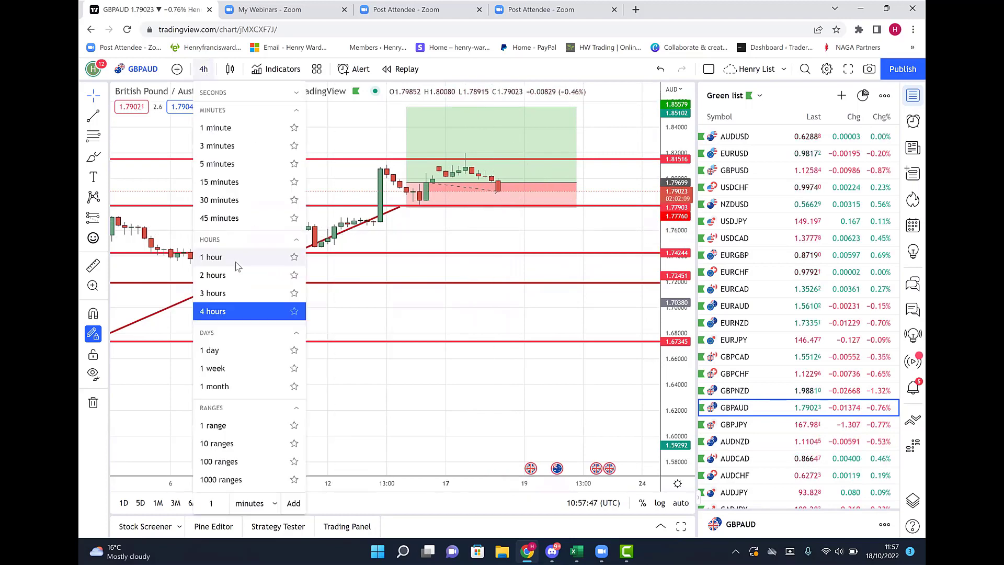
pyautogui.click(212, 351)
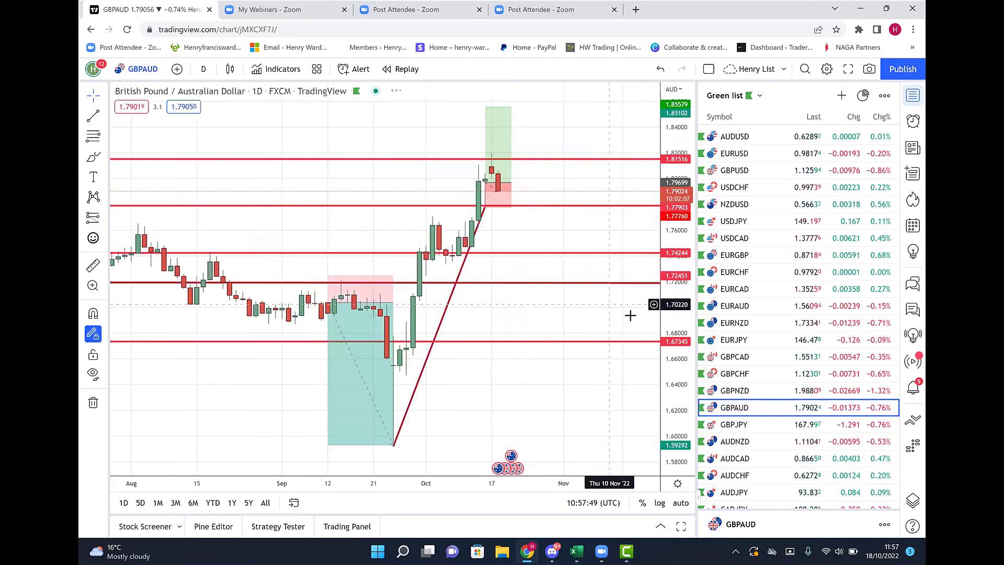
pyautogui.click(731, 425)
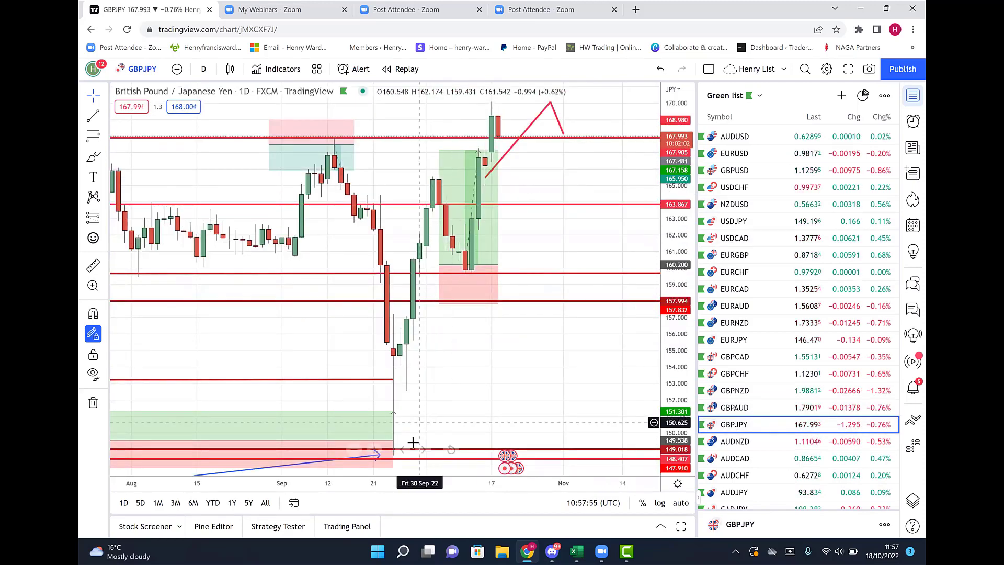
pyautogui.click(355, 450)
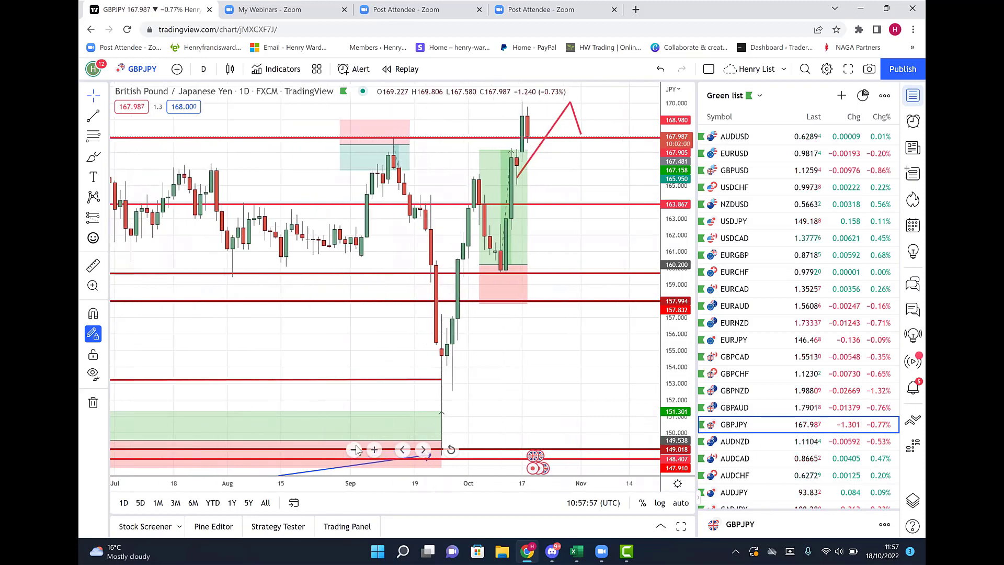
pyautogui.click(354, 450)
pyautogui.click(354, 449)
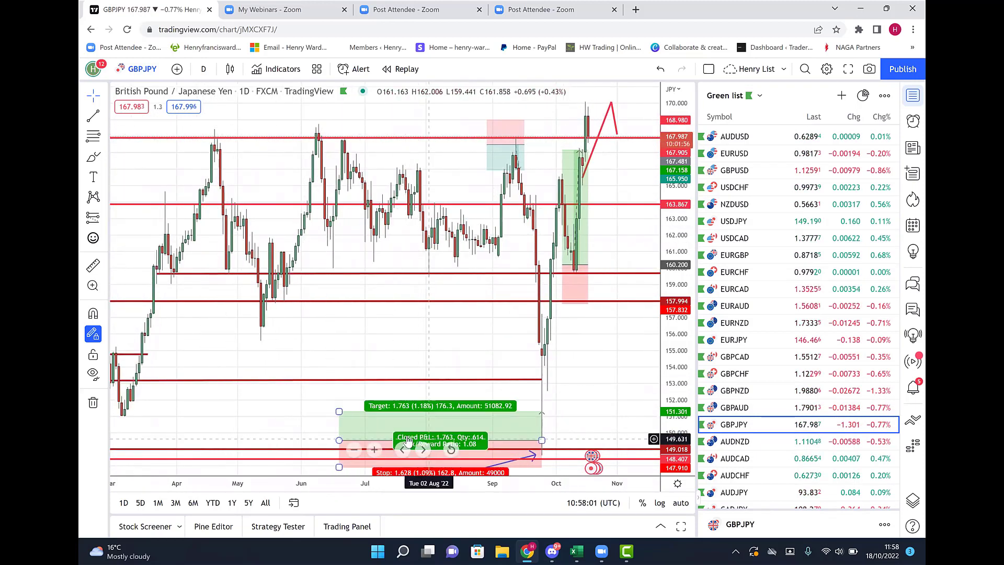
pyautogui.click(375, 450)
pyautogui.click(375, 450)
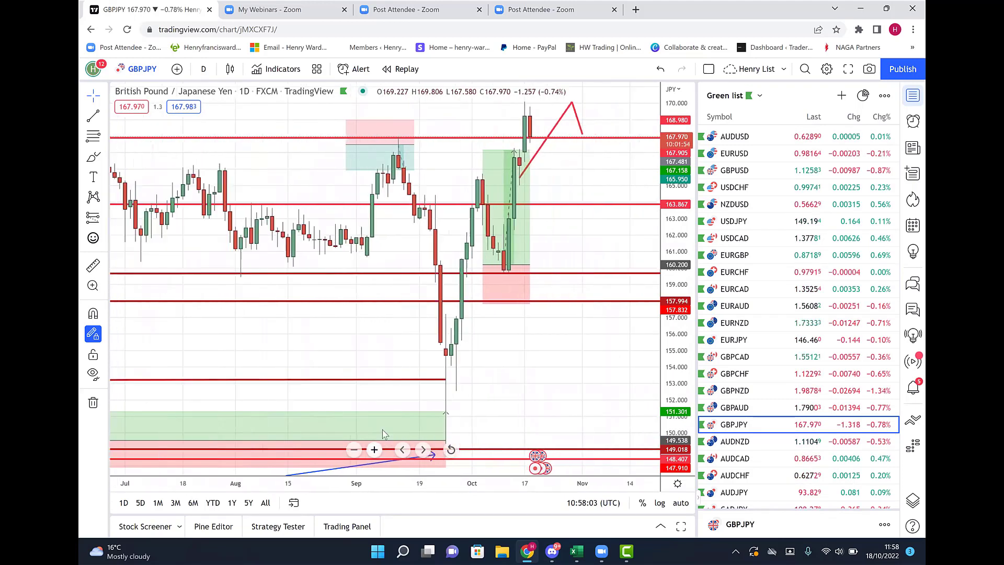
# Step: Switch GBPJPY to the 4-hour timeframe and place a long position with its entry at 168.890 on 18 October
pyautogui.moveTo(499, 194); pyautogui.dragTo(515, 277)
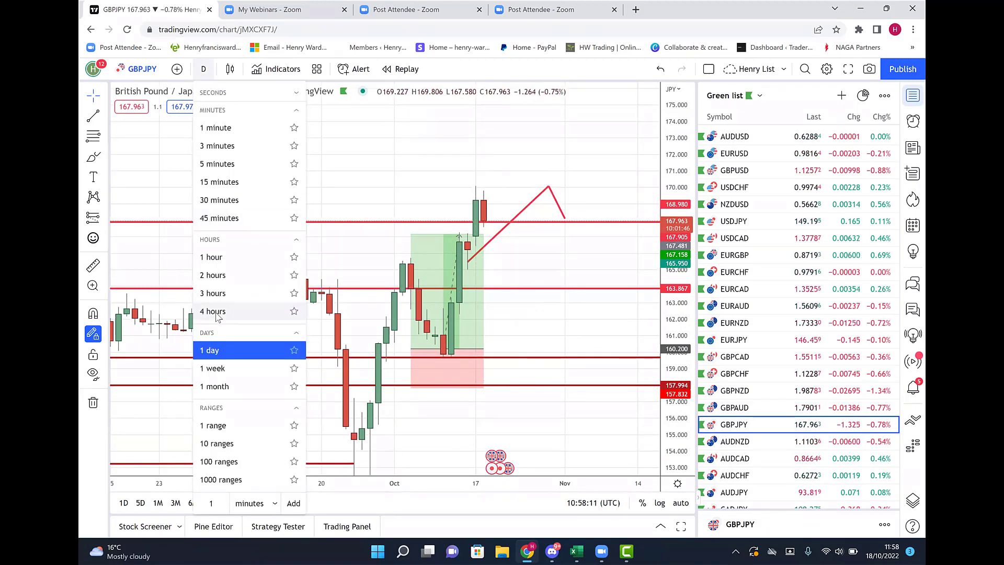
pyautogui.click(216, 312)
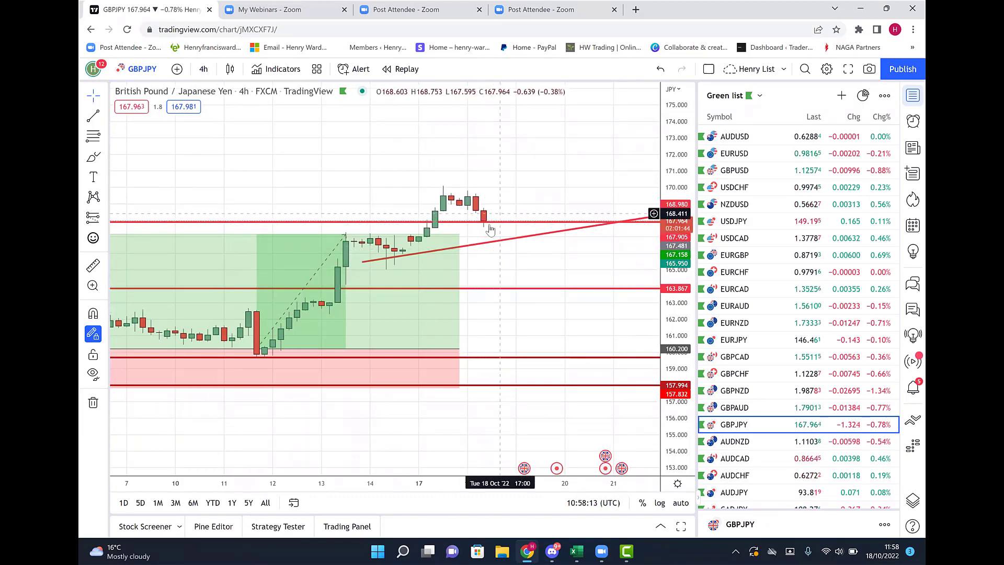
pyautogui.click(104, 219)
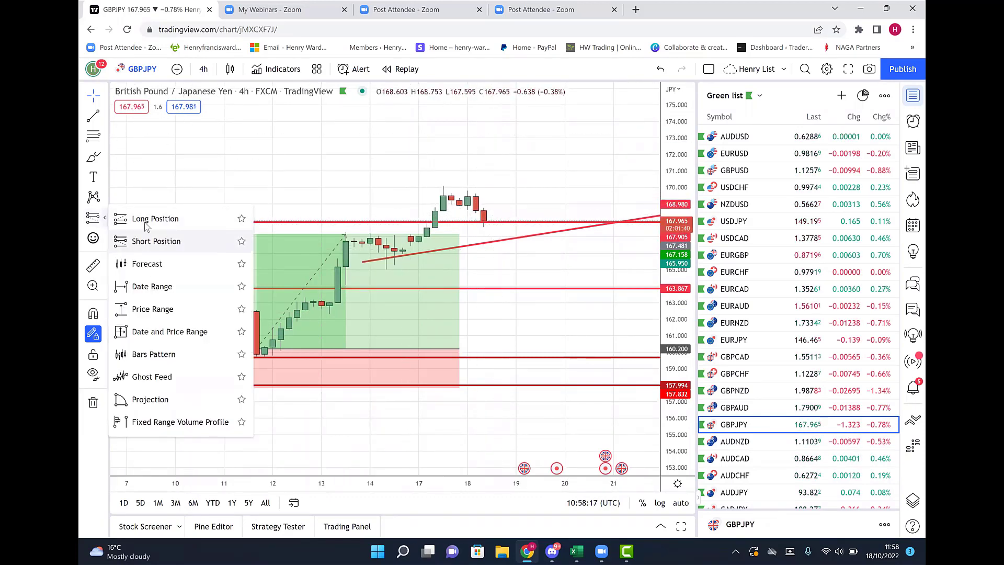
pyautogui.click(477, 206)
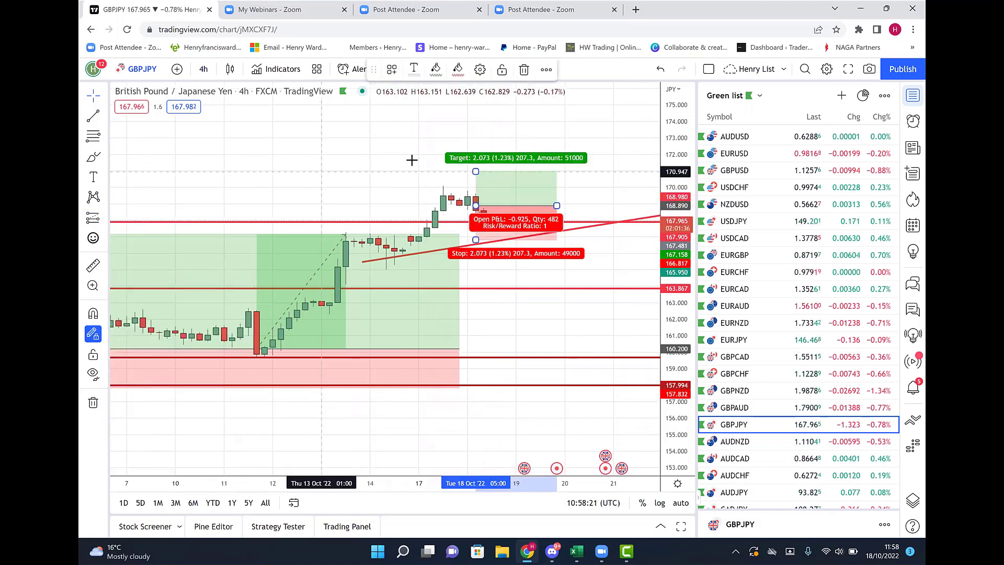
# Step: Set the new GBPJPY long position's stop to 167.366 and its target to 173.469
pyautogui.moveTo(679, 169); pyautogui.dragTo(678, 180)
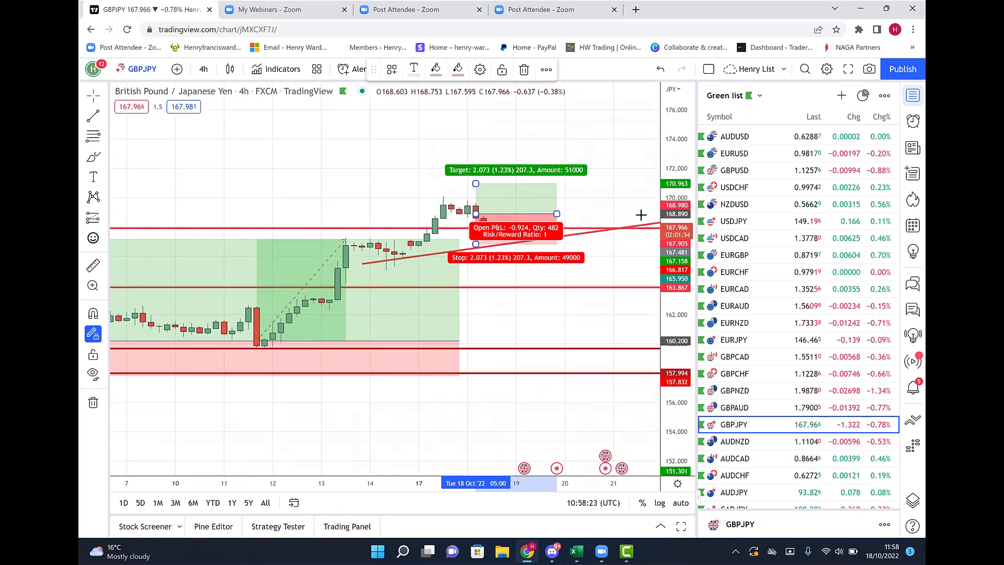
pyautogui.click(622, 209)
pyautogui.click(489, 244)
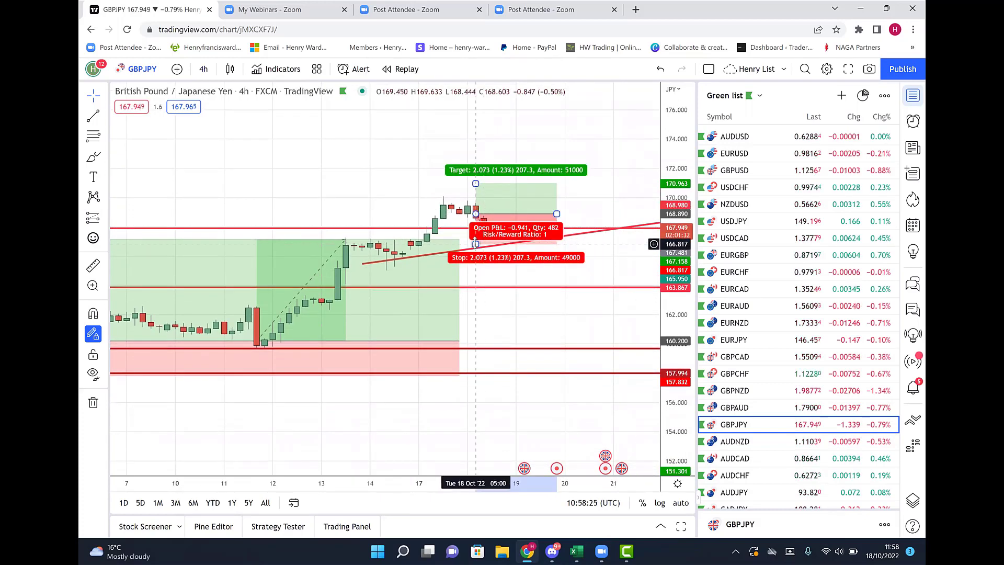
pyautogui.moveTo(475, 245); pyautogui.dragTo(473, 236)
pyautogui.moveTo(476, 183); pyautogui.dragTo(474, 150)
pyautogui.moveTo(472, 145); pyautogui.dragTo(472, 147)
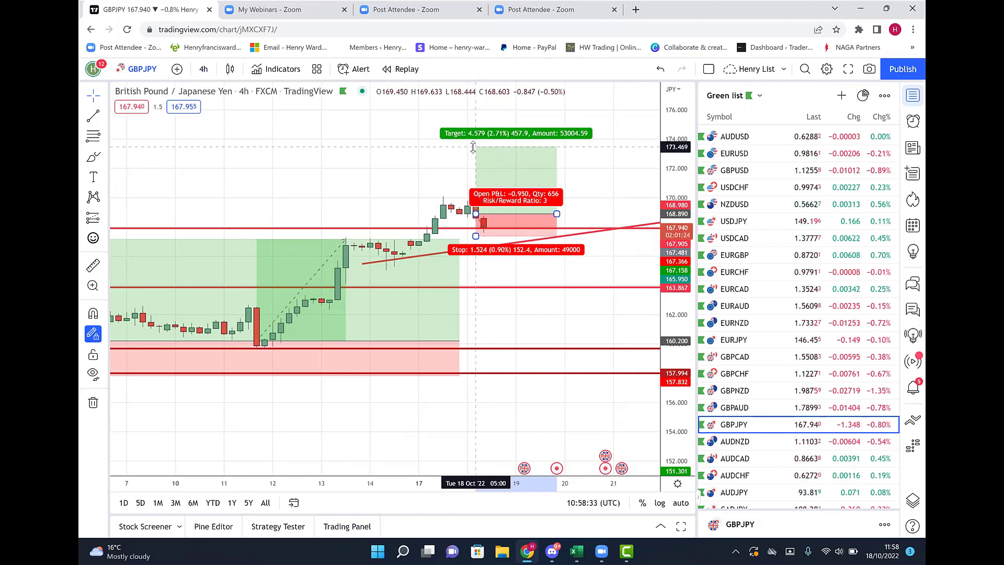
pyautogui.click(408, 155)
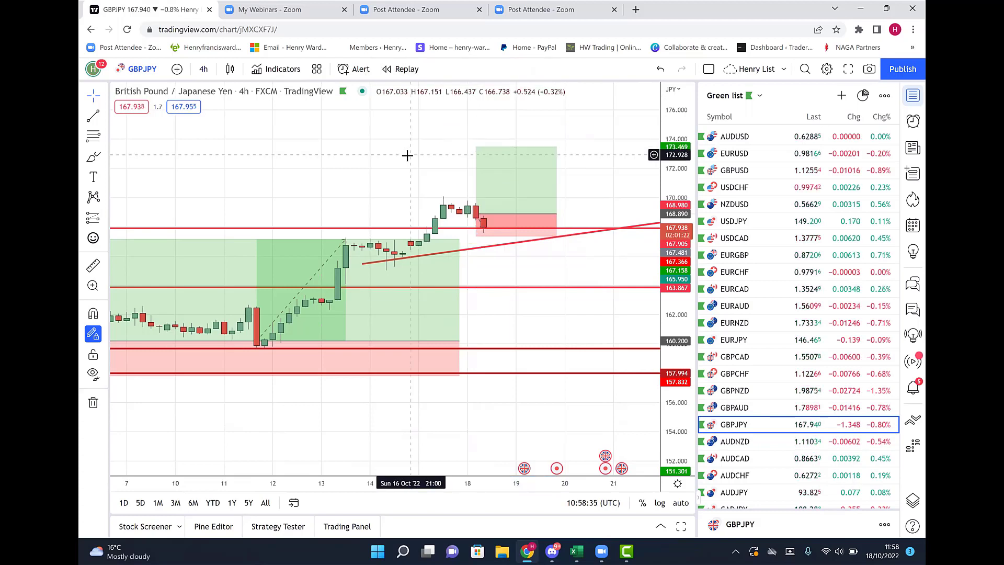
# Step: Switch GBPJPY to the daily timeframe and review its price history back to 2016 against the horizontal levels
pyautogui.moveTo(355, 453)
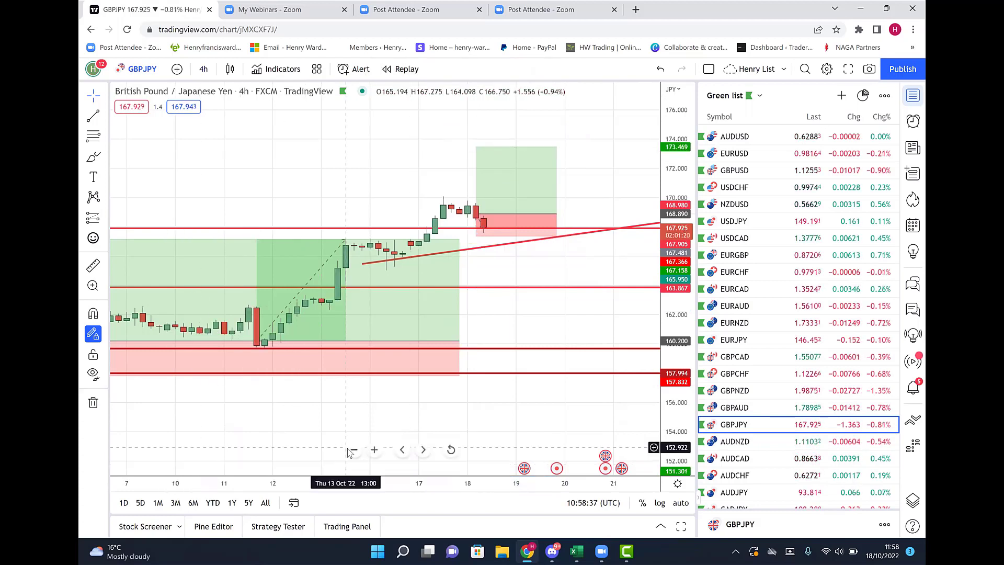
pyautogui.click(354, 450)
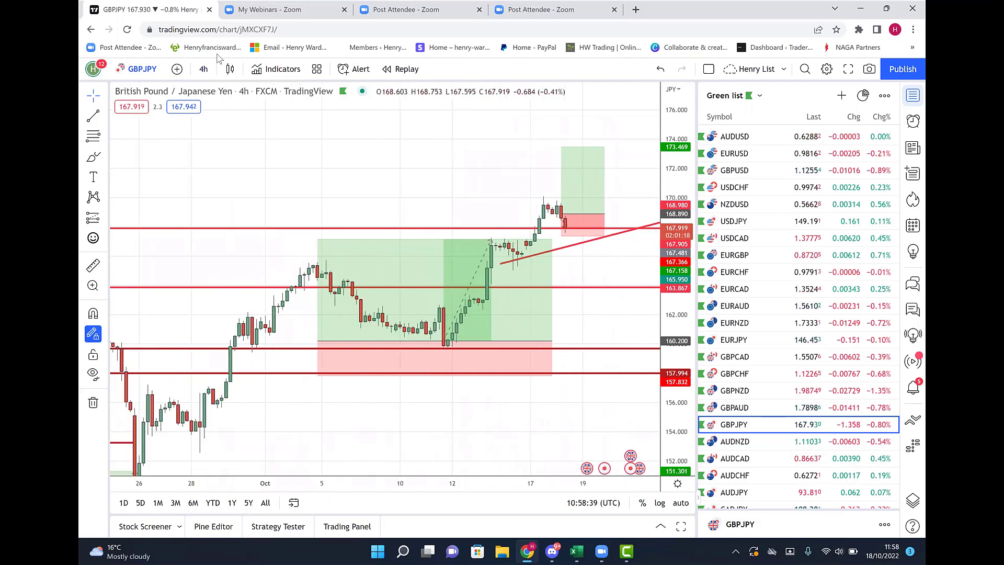
pyautogui.click(206, 68)
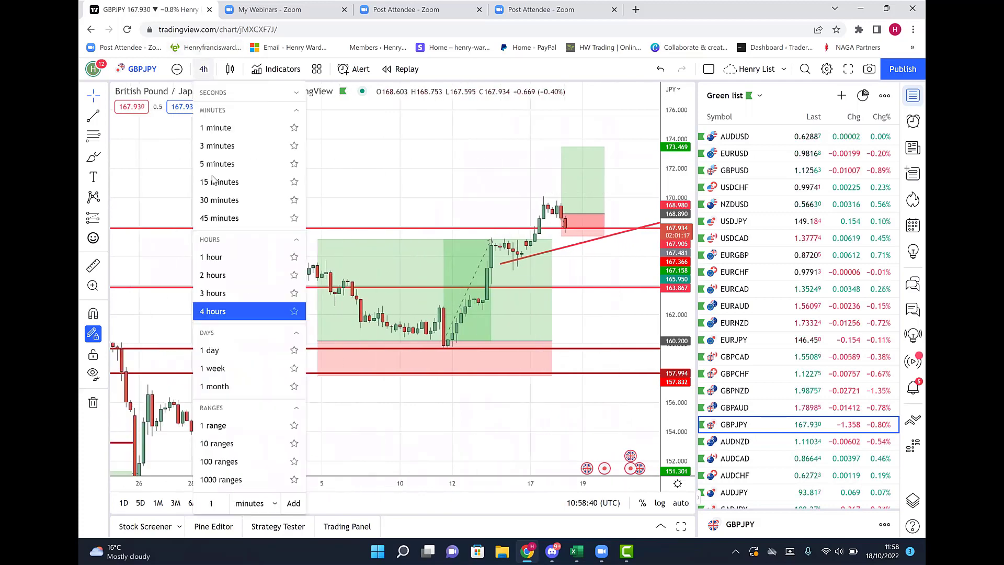
pyautogui.click(212, 351)
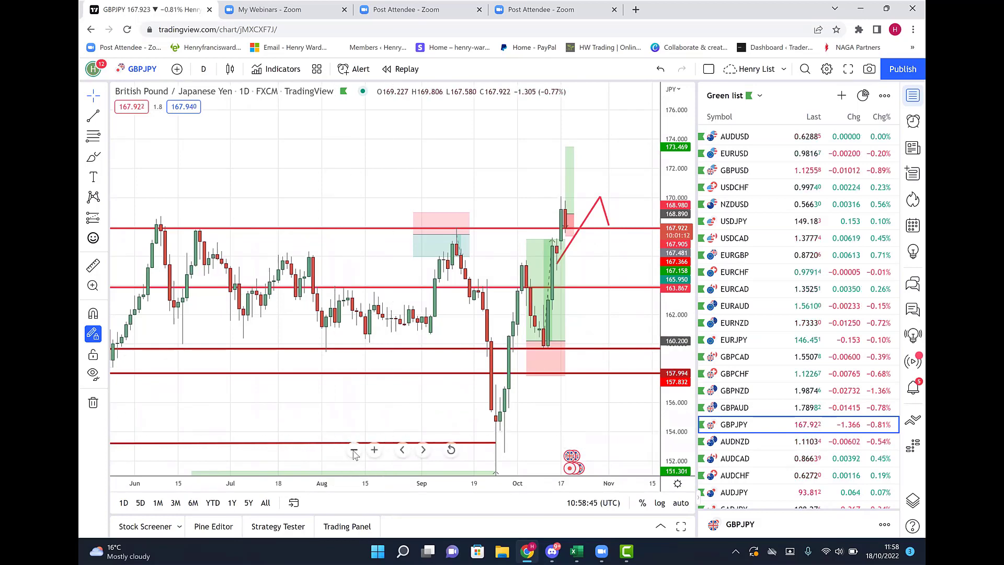
pyautogui.click(354, 451)
pyautogui.click(354, 451)
pyautogui.click(354, 451)
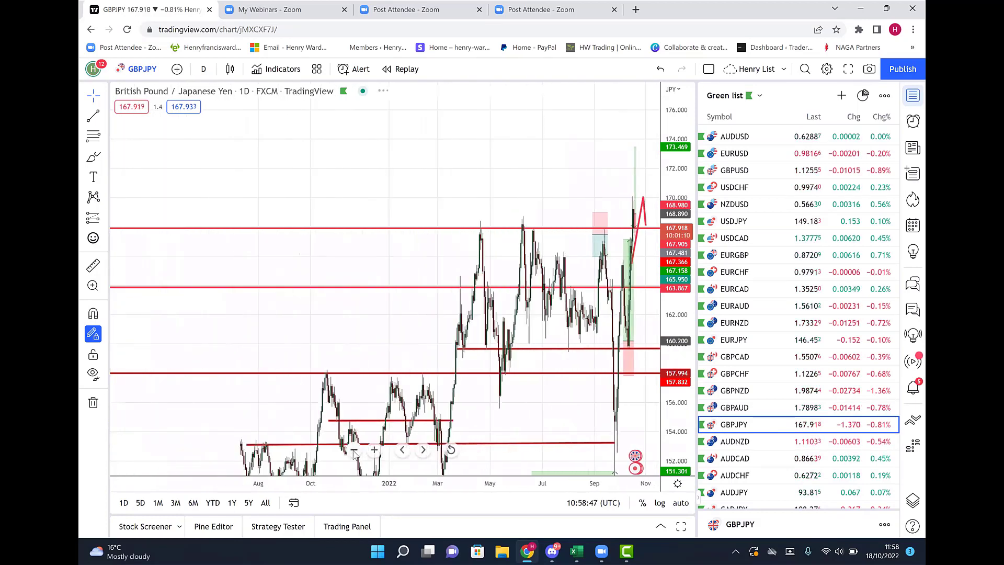
pyautogui.click(354, 451)
pyautogui.click(354, 451)
pyautogui.click(354, 451)
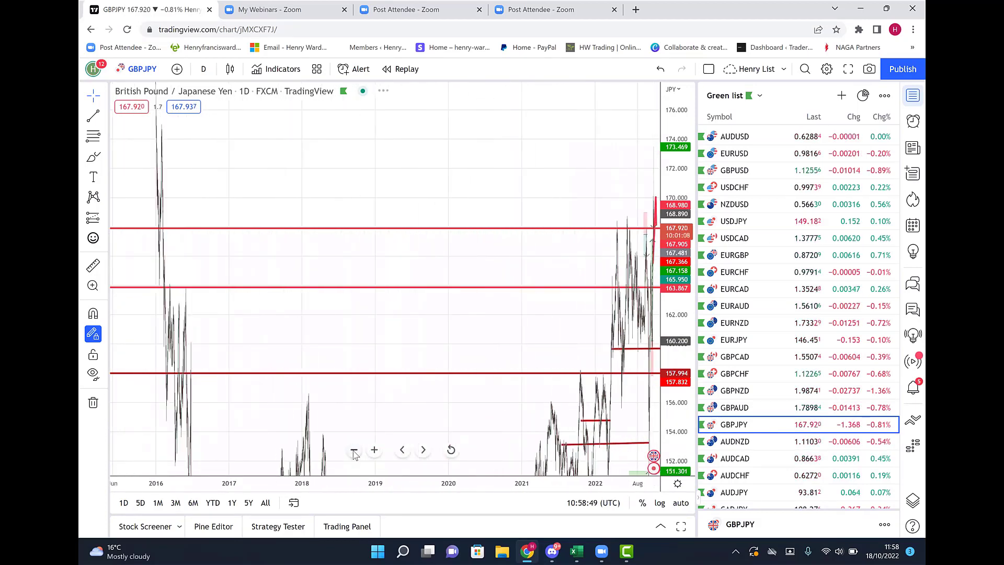
# Step: Switch GBPJPY to the weekly timeframe and add a horizontal line at 169.297
pyautogui.click(204, 68)
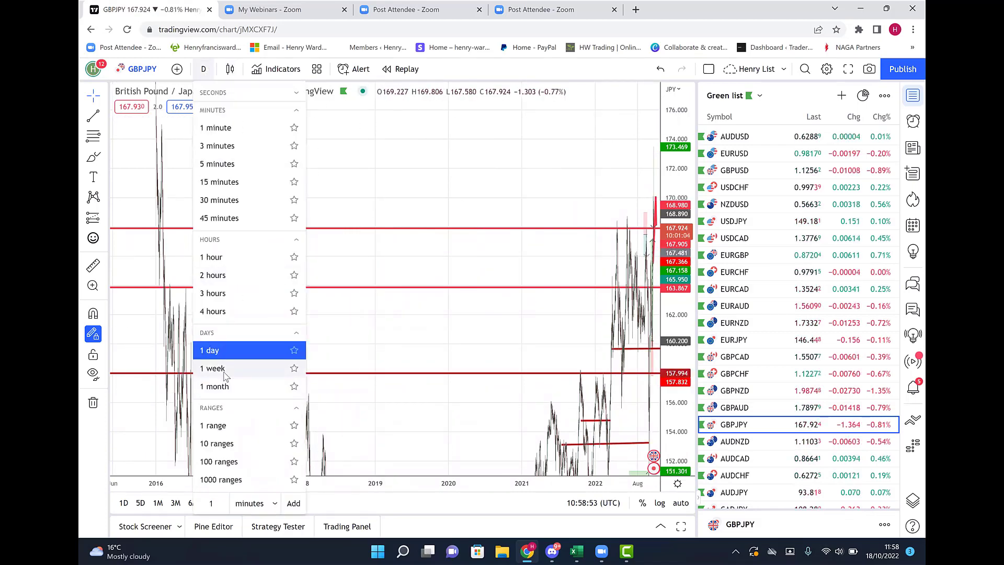
pyautogui.click(224, 373)
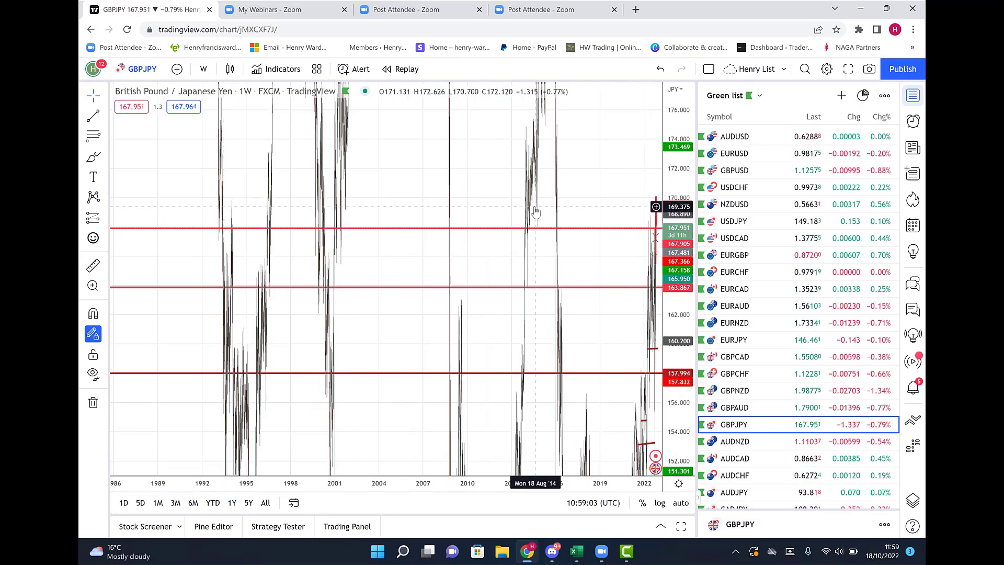
pyautogui.click(105, 117)
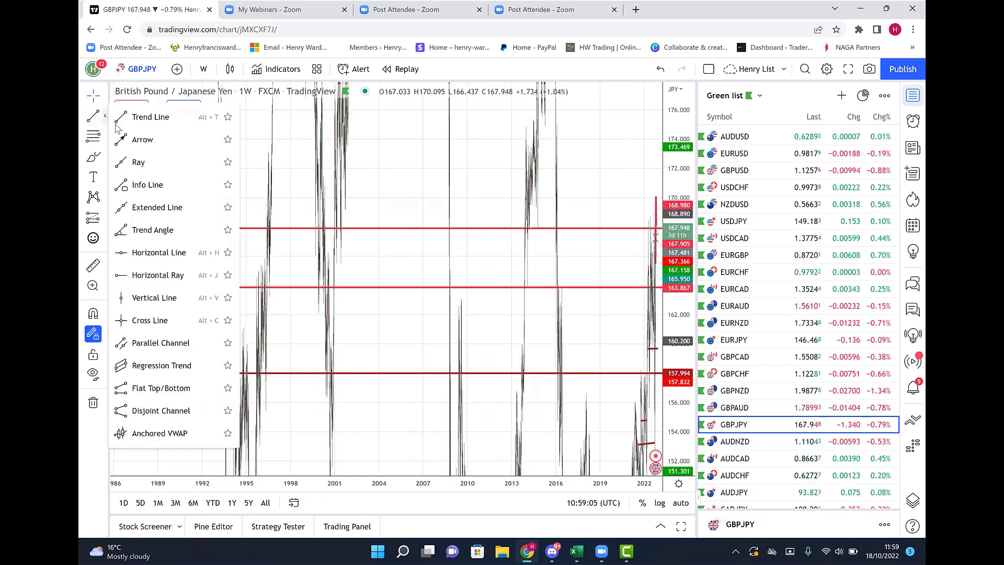
pyautogui.click(156, 253)
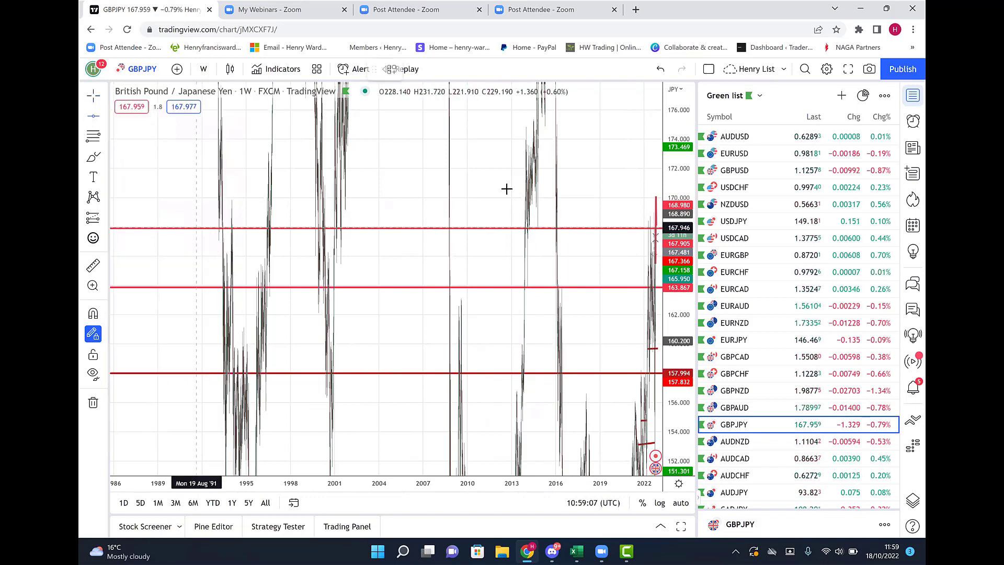
pyautogui.click(529, 207)
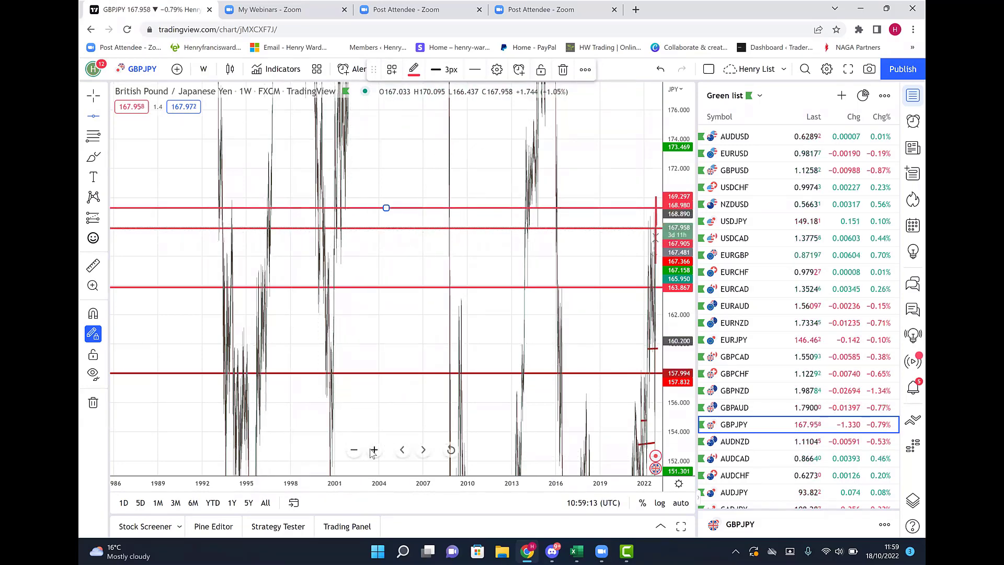
# Step: Examine GBPJPY's weekly price action from 2009 to the present against the new horizontal line
pyautogui.click(374, 450)
pyautogui.click(374, 449)
pyautogui.click(374, 450)
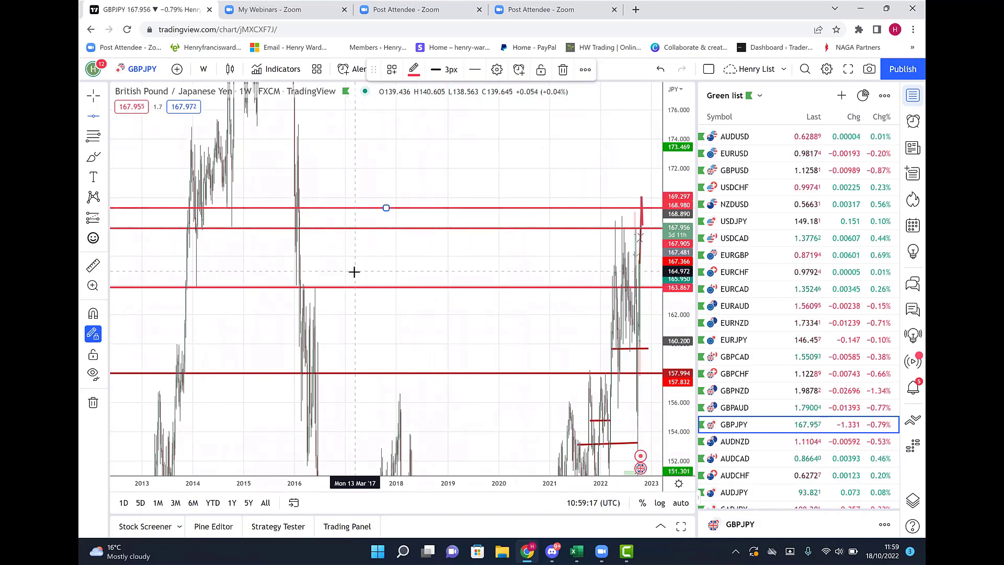
pyautogui.moveTo(267, 260); pyautogui.dragTo(475, 293)
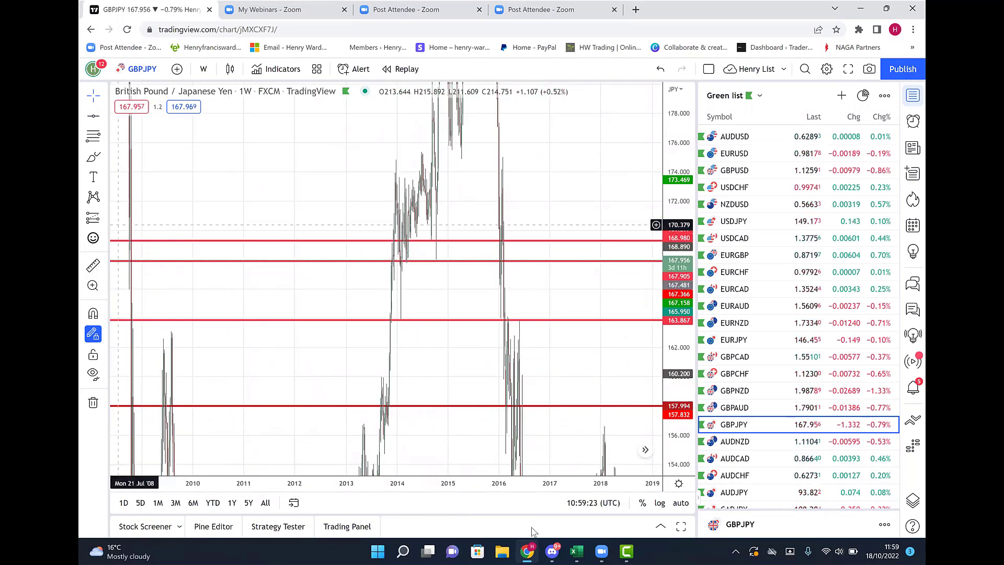
pyautogui.click(645, 450)
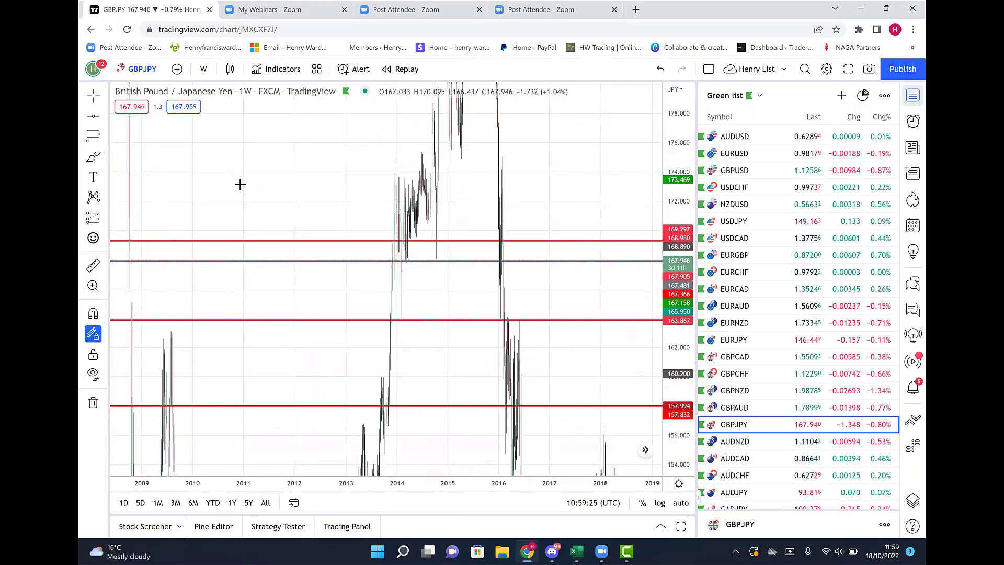
# Step: Return GBPJPY to the daily timeframe and examine the recent candles and long position around the 169.297 line
pyautogui.click(204, 71)
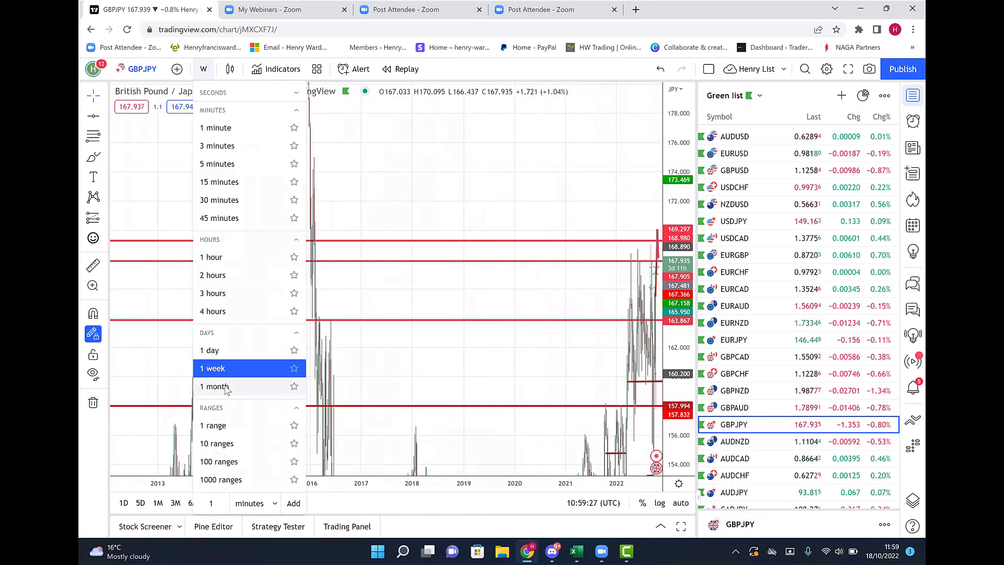
pyautogui.click(219, 355)
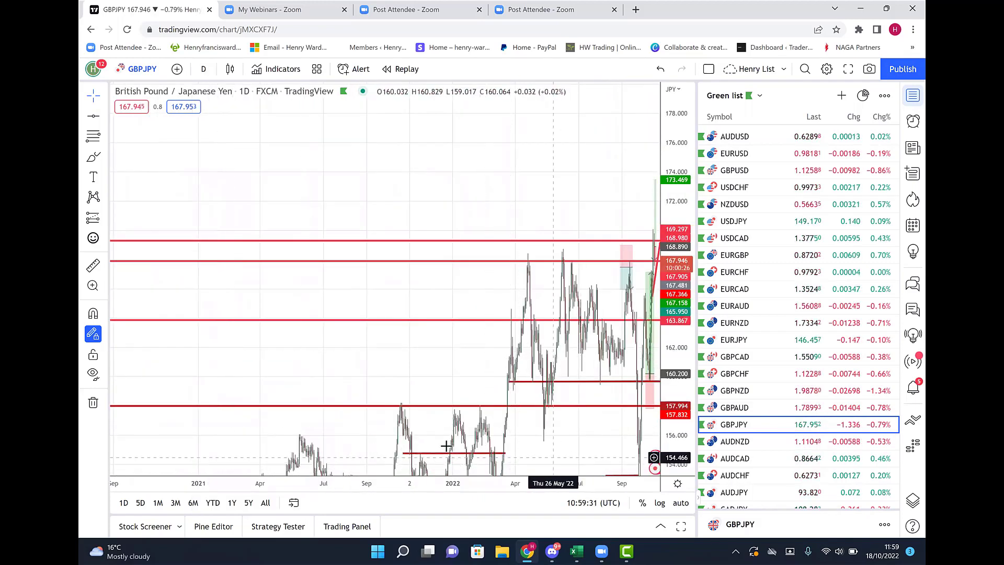
pyautogui.click(374, 451)
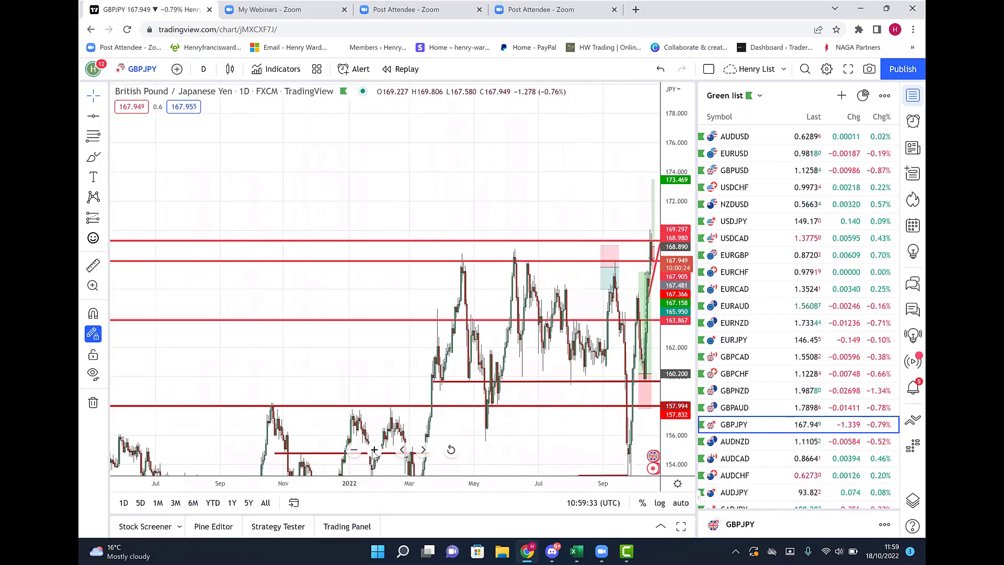
pyautogui.click(374, 450)
pyautogui.click(374, 451)
pyautogui.scroll(2, 523, 188)
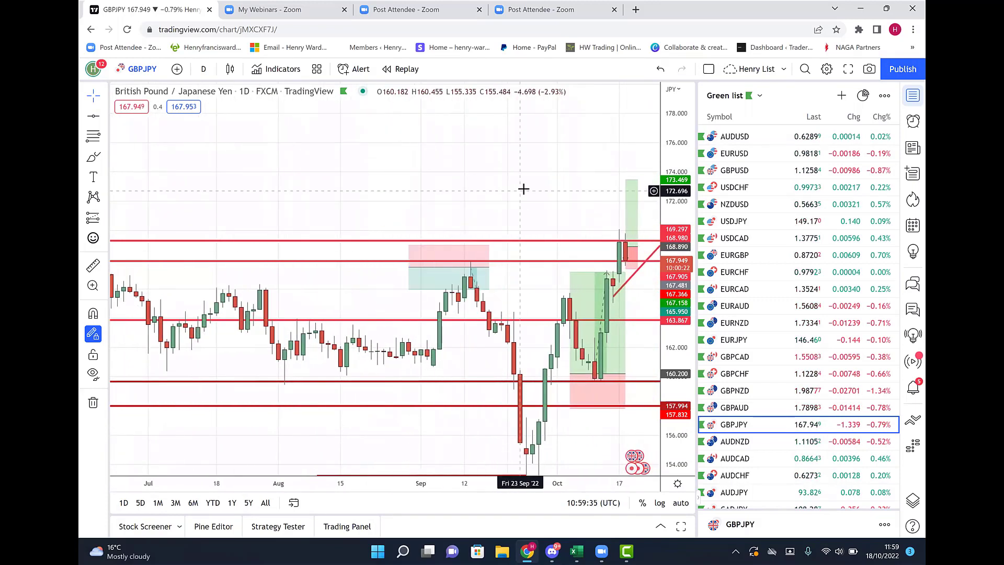
pyautogui.moveTo(513, 189); pyautogui.dragTo(319, 179)
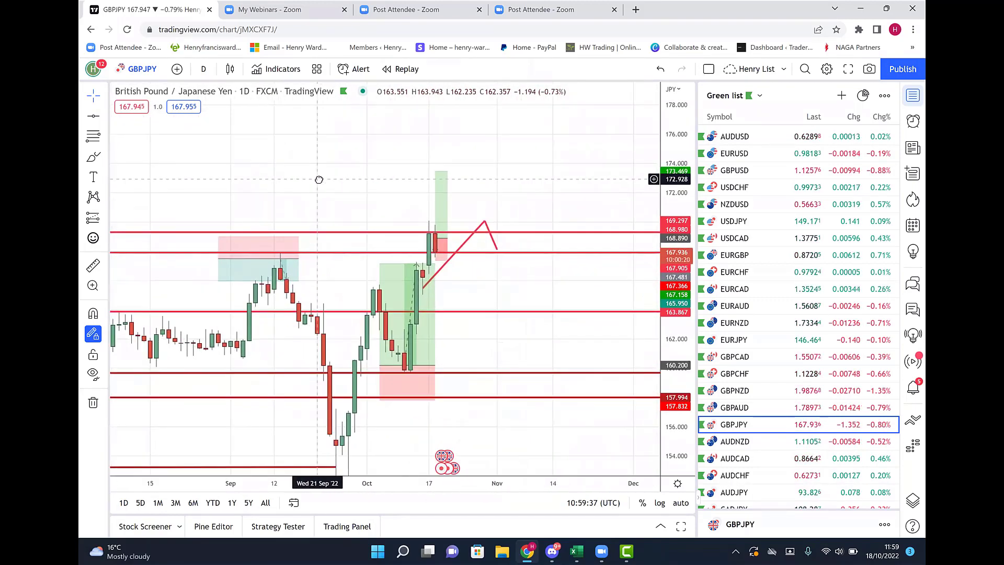
pyautogui.click(436, 236)
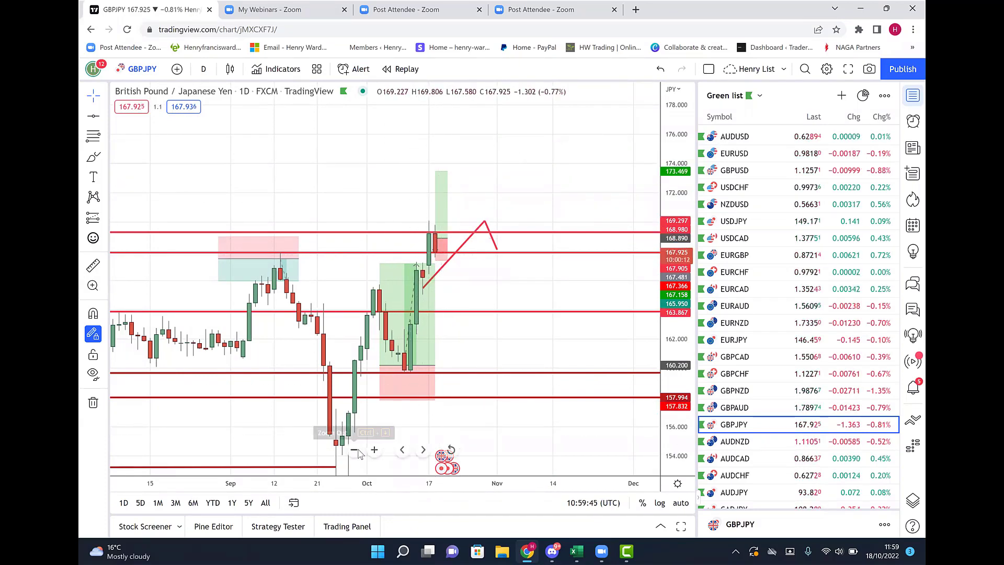
pyautogui.click(354, 450)
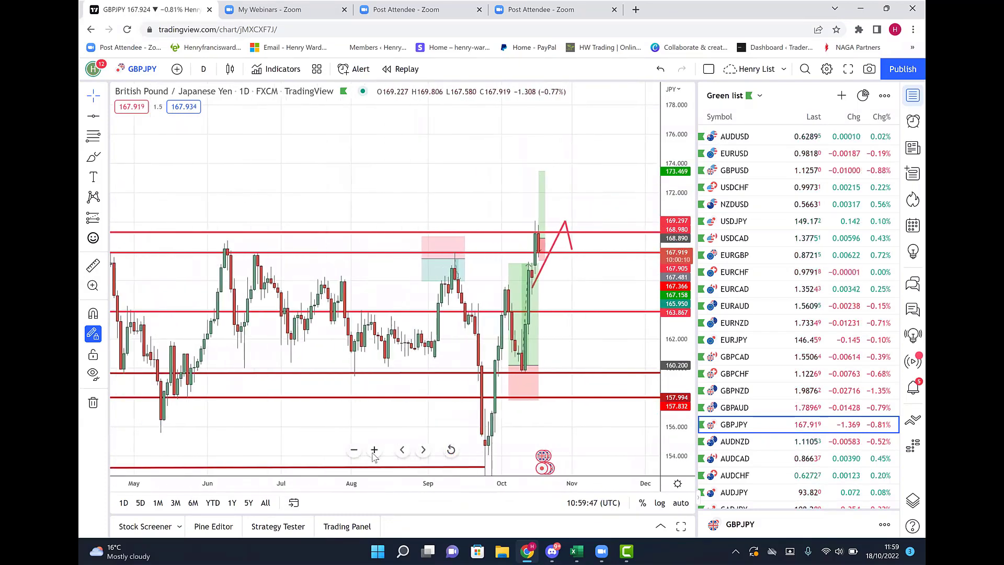
pyautogui.click(374, 450)
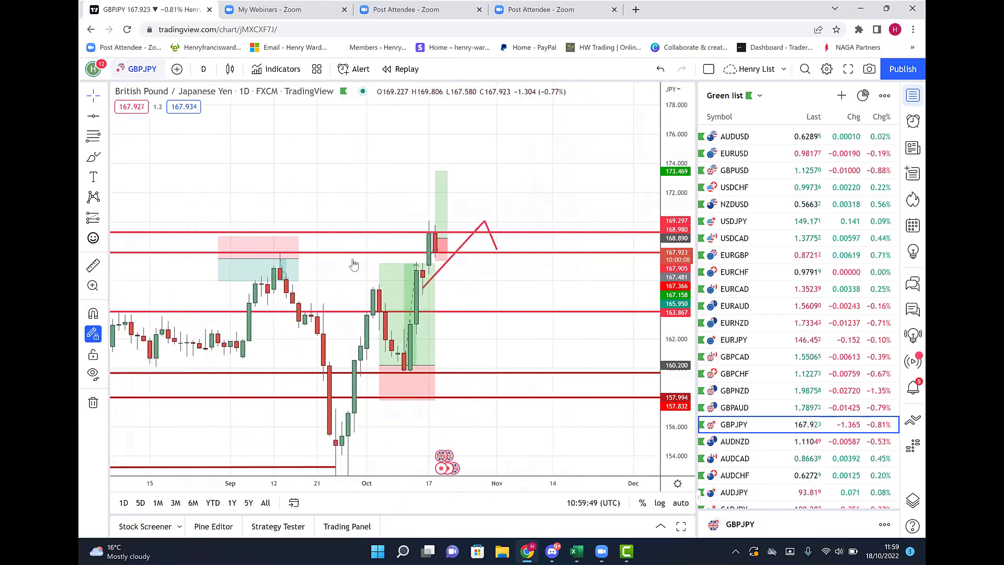
pyautogui.click(207, 69)
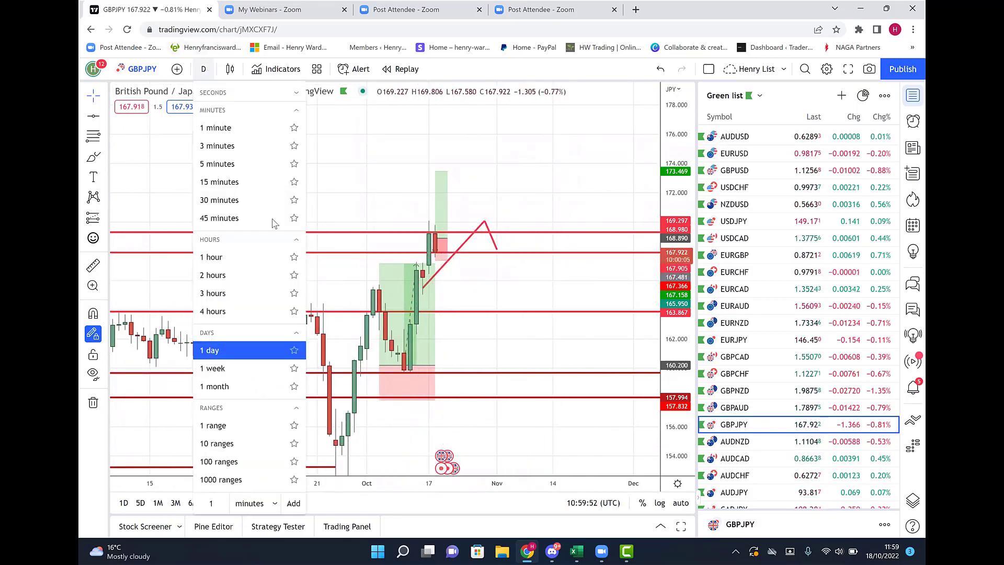
pyautogui.click(357, 174)
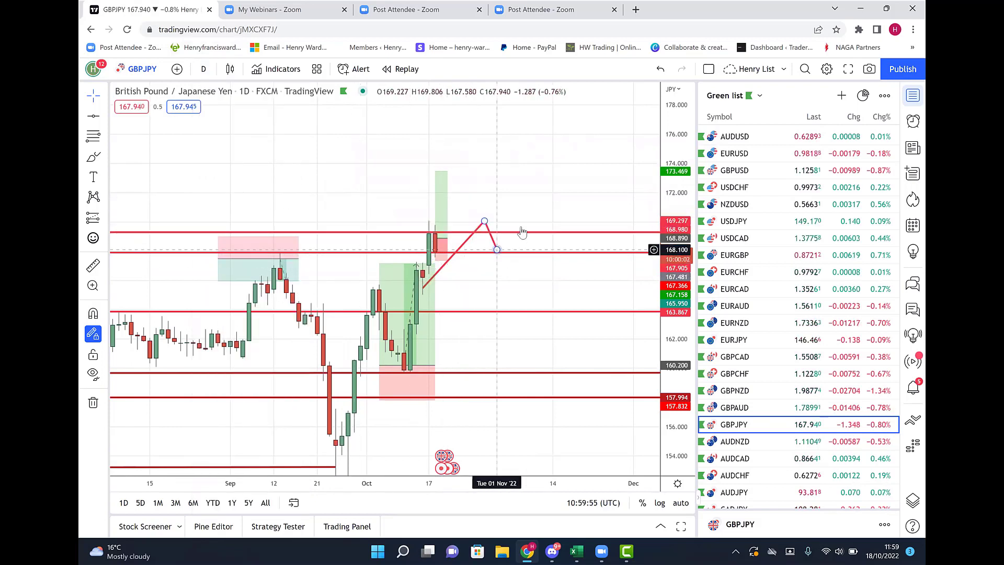